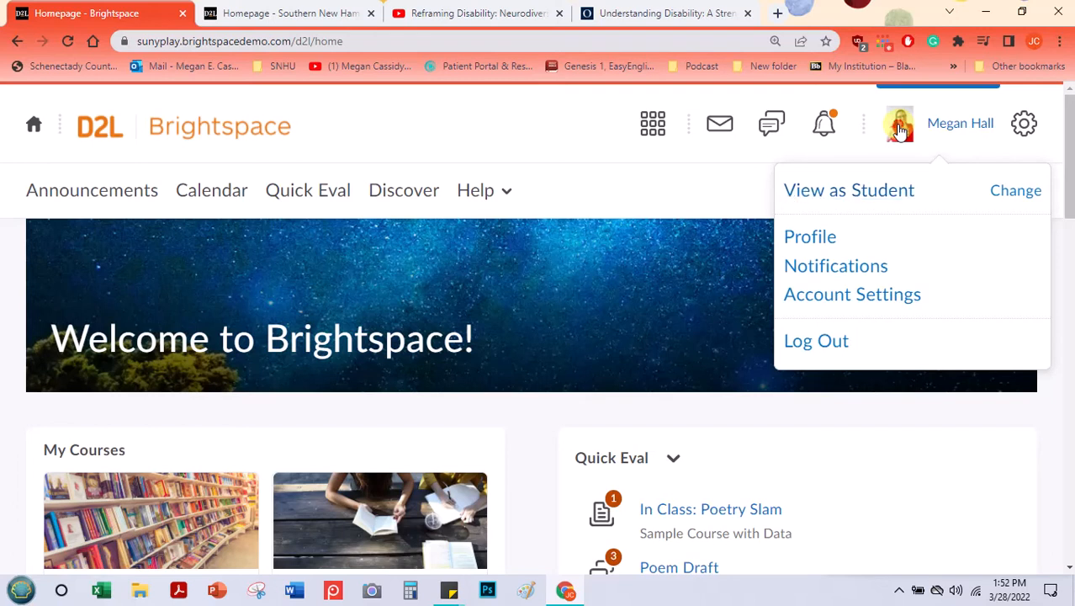
# Step: Open the ENG-122-Q3178 English Composition I 22EW3 course from the Southern New Hampshire University homepage
pyautogui.click(900, 128)
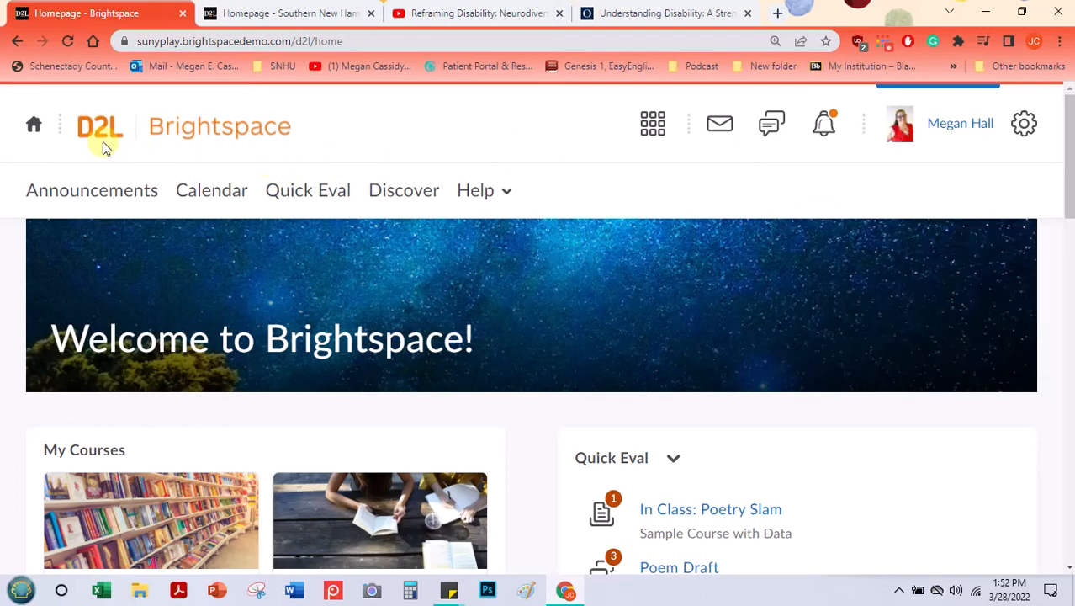
pyautogui.scroll(-2, 102, 143)
pyautogui.scroll(-1, 118, 154)
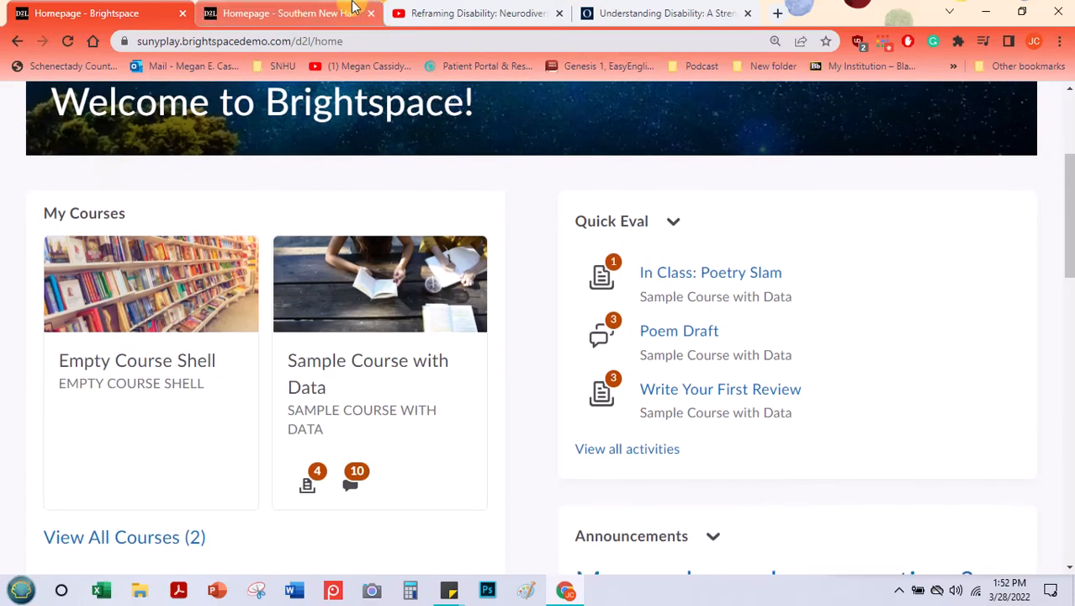
pyautogui.click(304, 8)
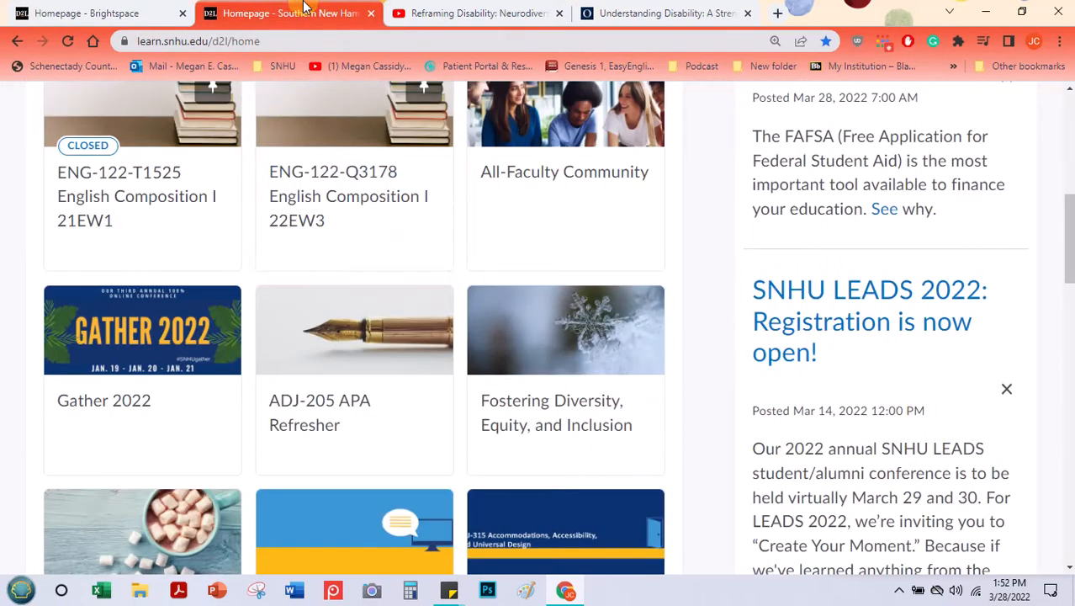
pyautogui.click(294, 179)
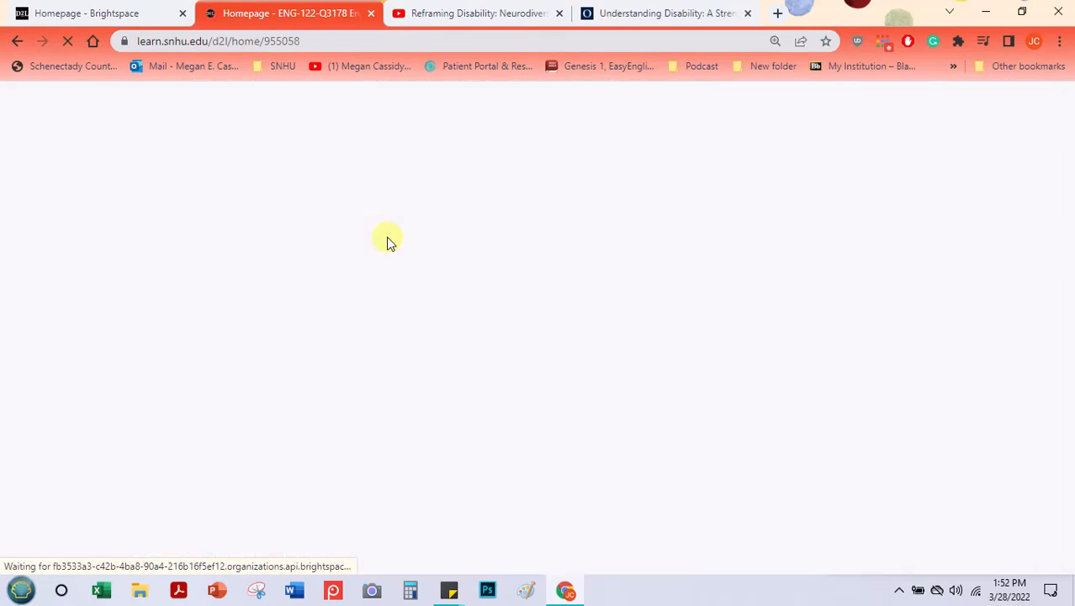
# Step: Examine the banner, Most Recent Announcements and My Instructor widgets on the ENG 122 course homepage
pyautogui.scroll(-4, 699, 236)
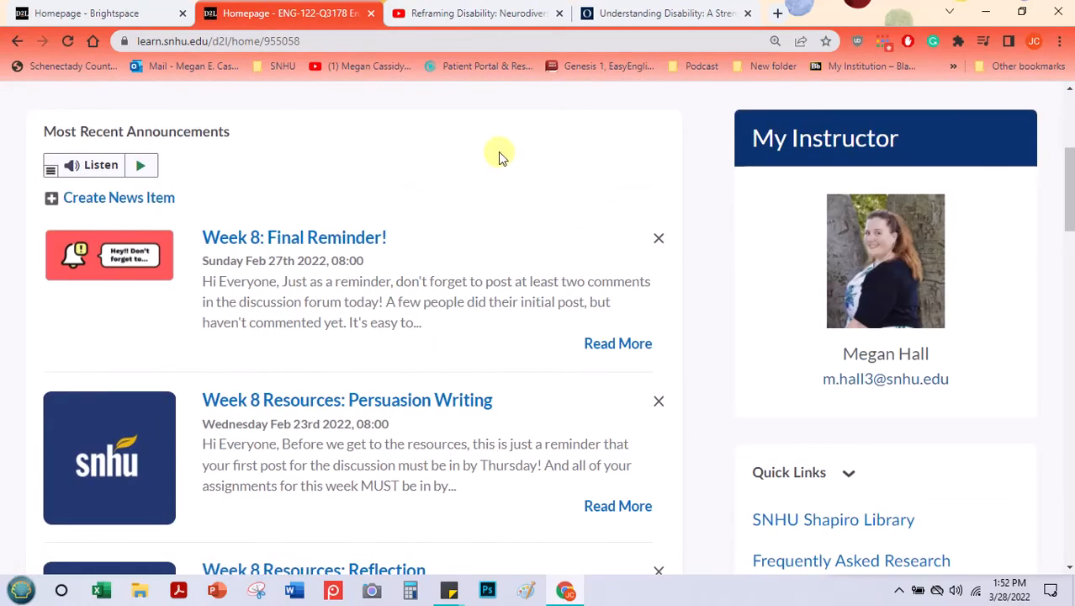
pyautogui.scroll(3, 428, 373)
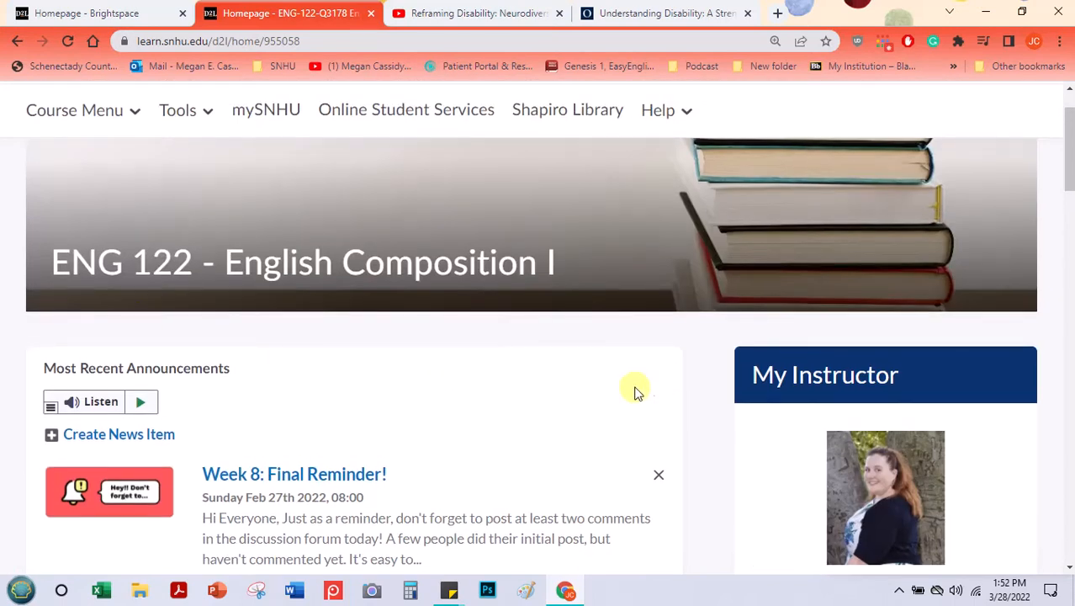
pyautogui.scroll(-2, 500, 338)
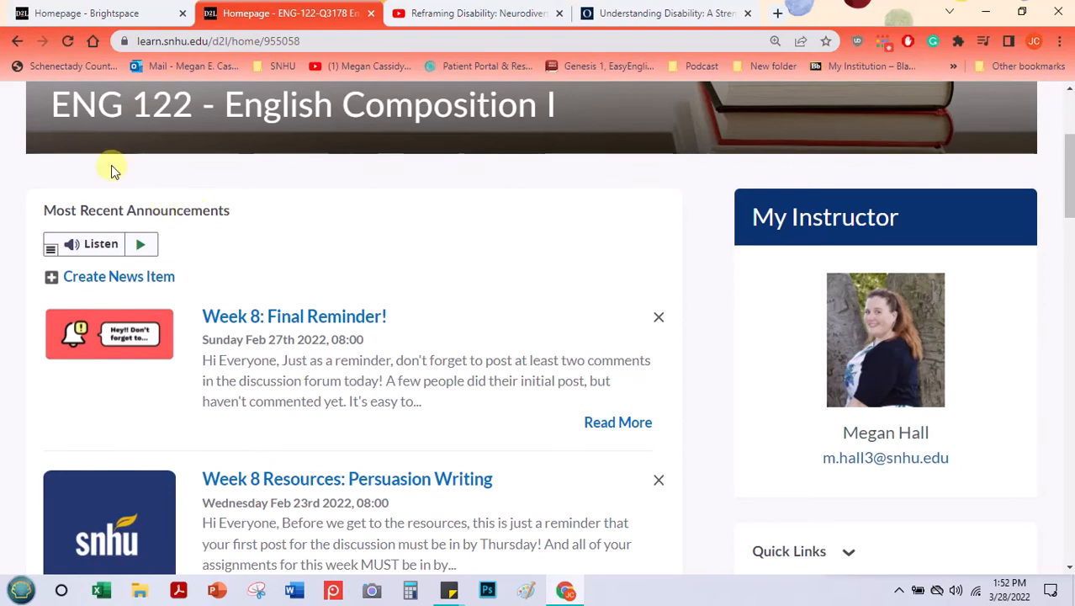
pyautogui.tripleClick(190, 212)
pyautogui.click(202, 211)
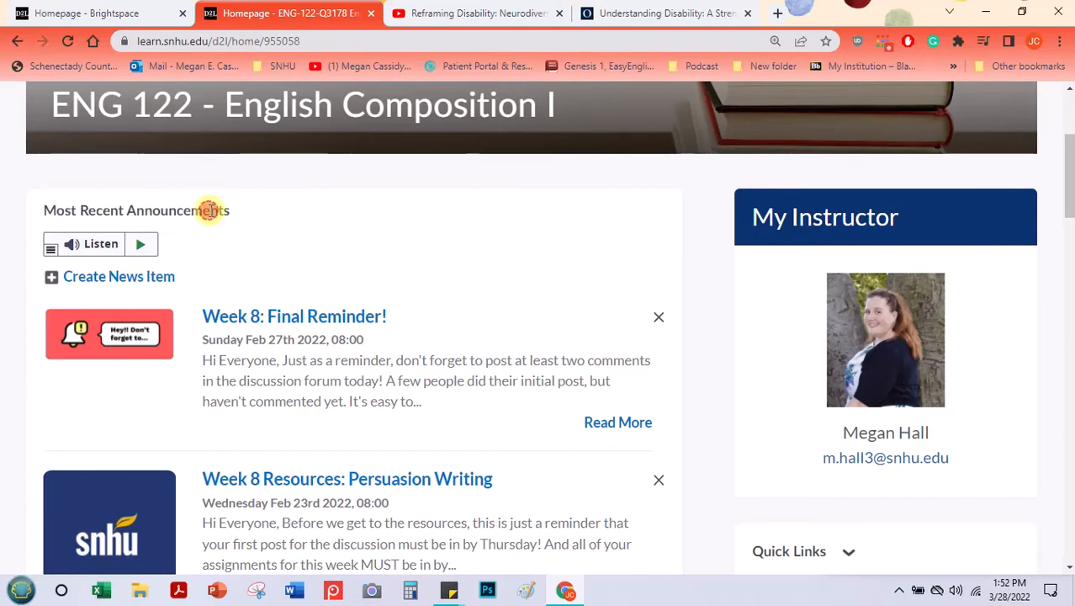
pyautogui.tripleClick(755, 217)
pyautogui.click(755, 216)
pyautogui.scroll(-5, 729, 226)
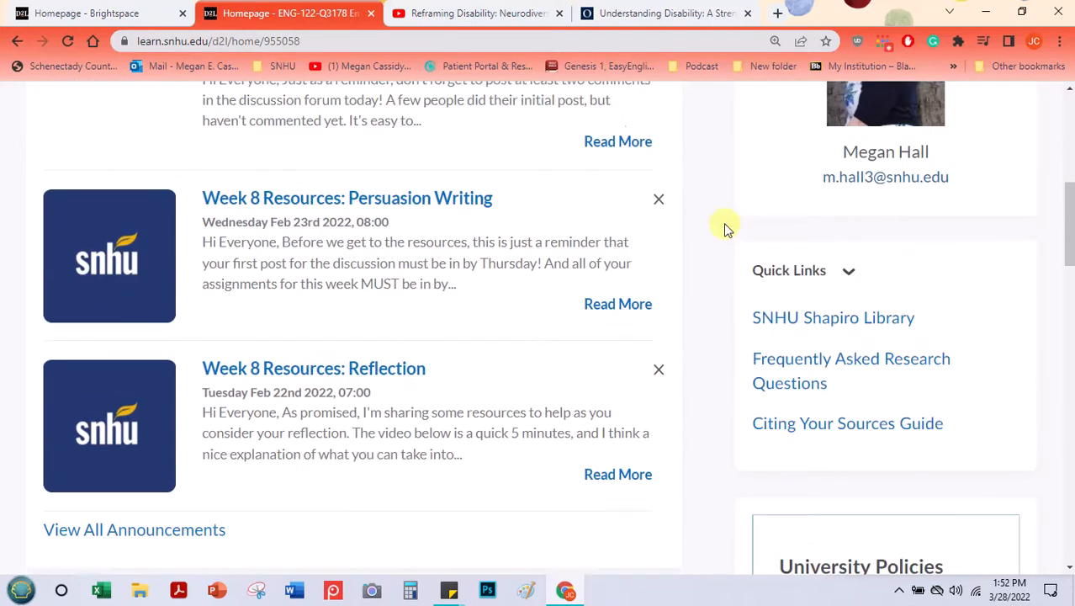
# Step: Look through the ENG 122 homepage's module tiles, from Start Here to Academic Support, and its University Policies widget
pyautogui.scroll(-5, 739, 278)
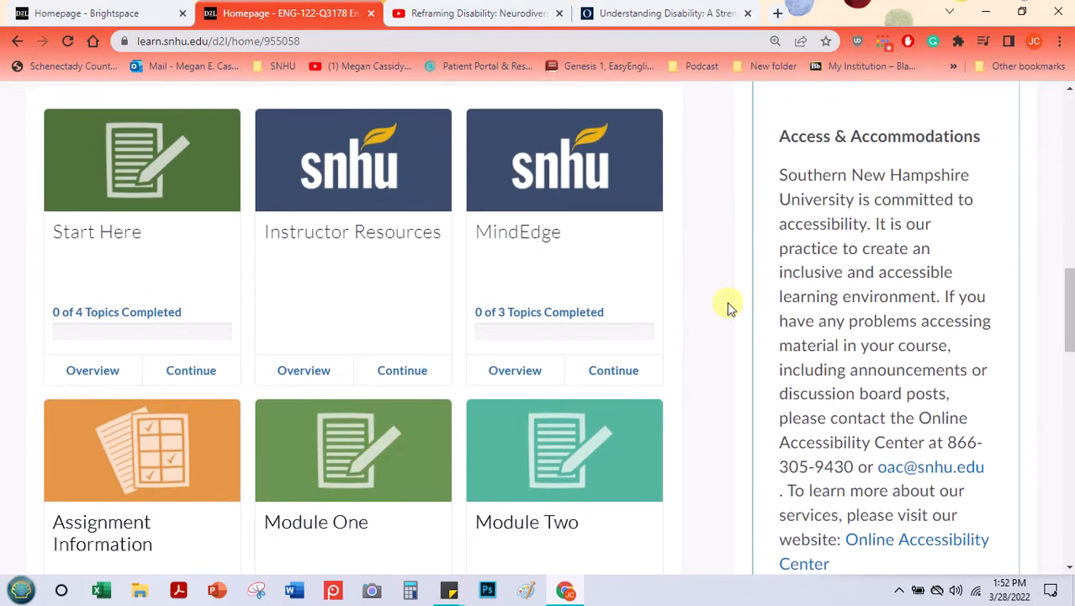
pyautogui.scroll(-2, 665, 281)
pyautogui.scroll(4, 101, 242)
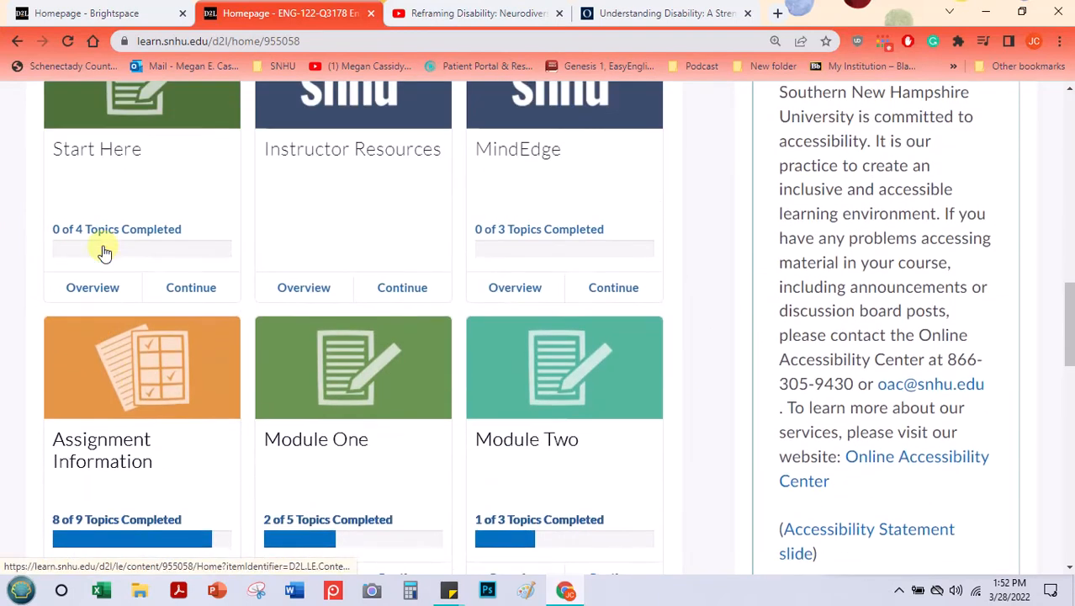
pyautogui.scroll(1, 179, 193)
pyautogui.scroll(-2, 497, 336)
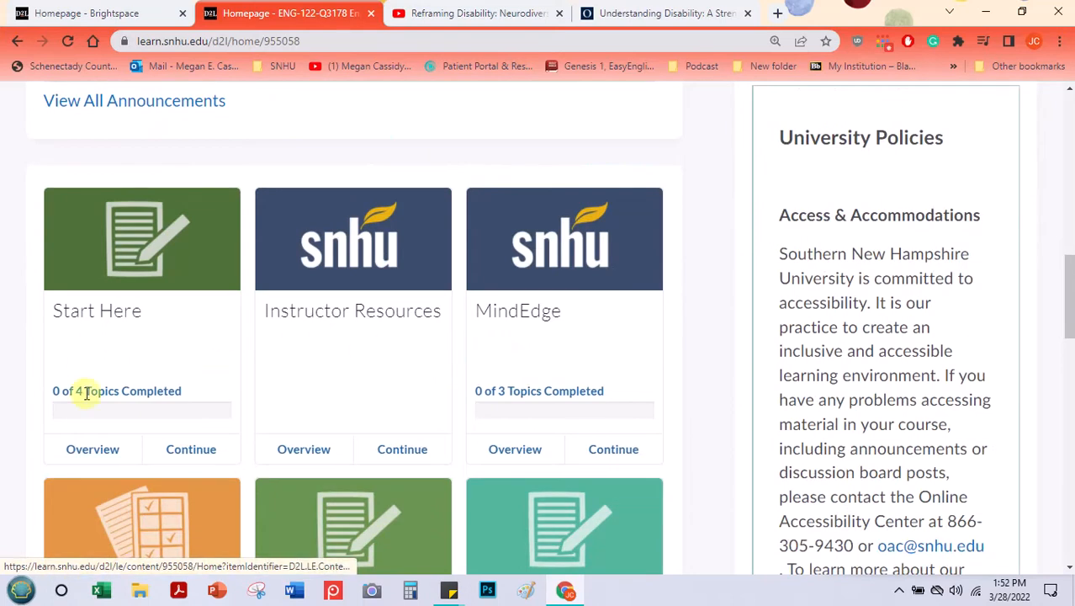
pyautogui.scroll(-4, 389, 347)
pyautogui.scroll(-9, 619, 384)
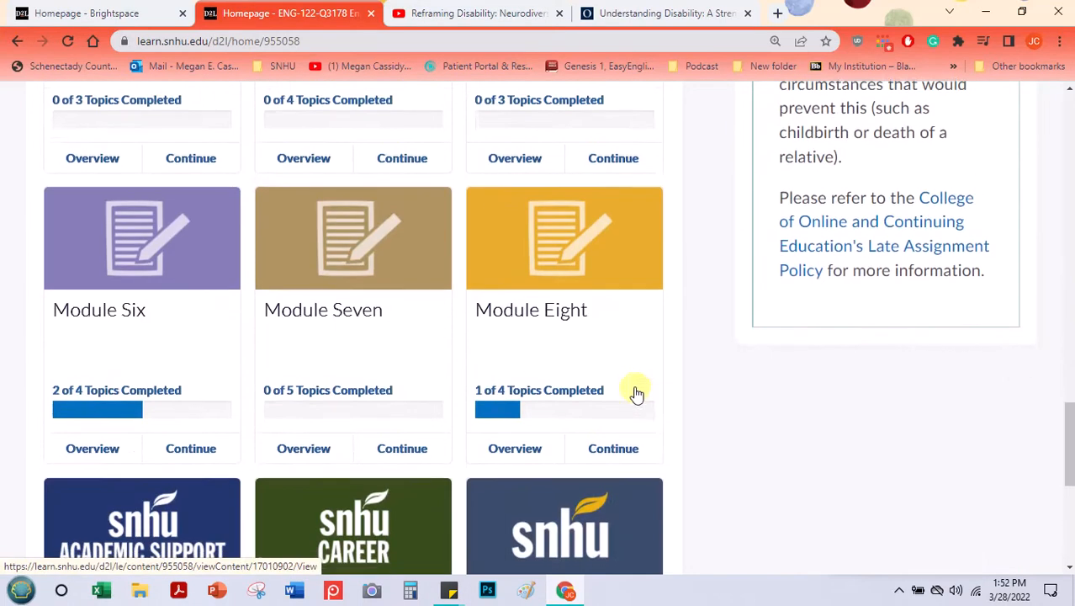
pyautogui.scroll(5, 209, 355)
pyautogui.scroll(-2, 210, 358)
pyautogui.scroll(-3, 201, 370)
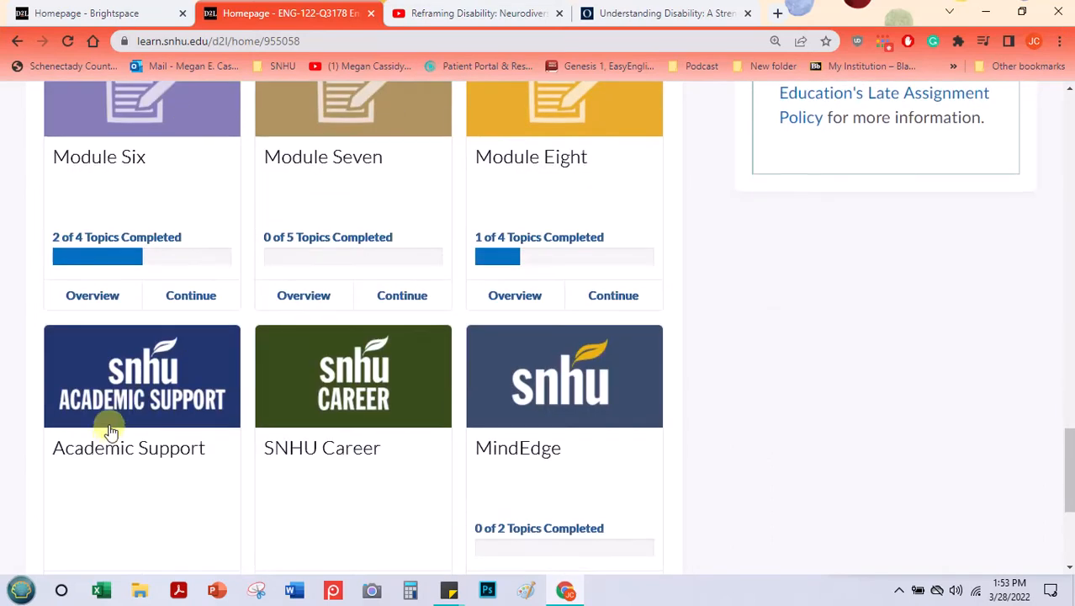
pyautogui.scroll(15, 411, 322)
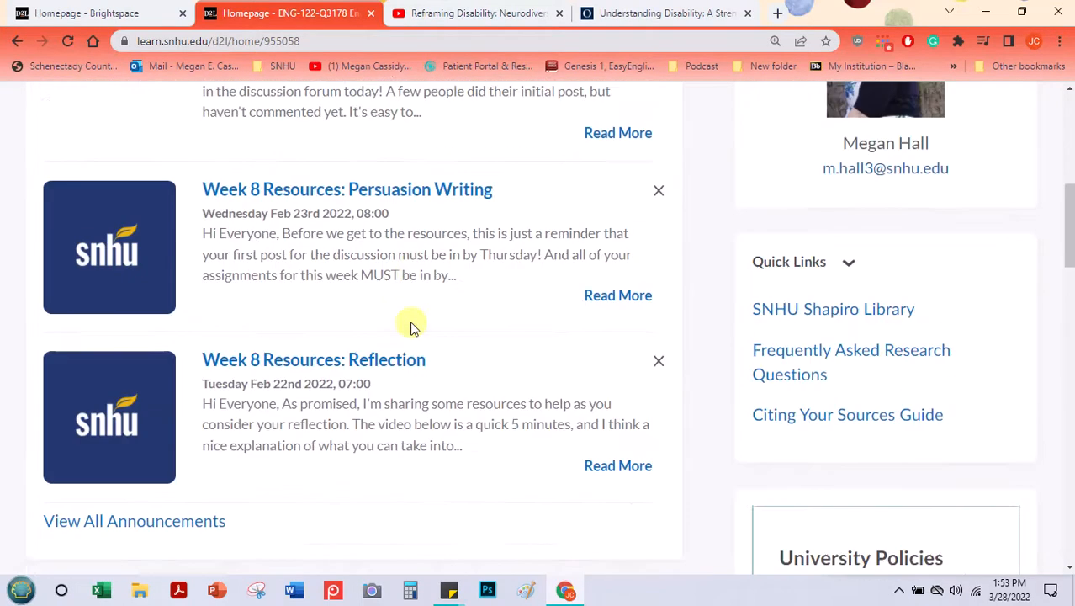
pyautogui.scroll(2, 412, 328)
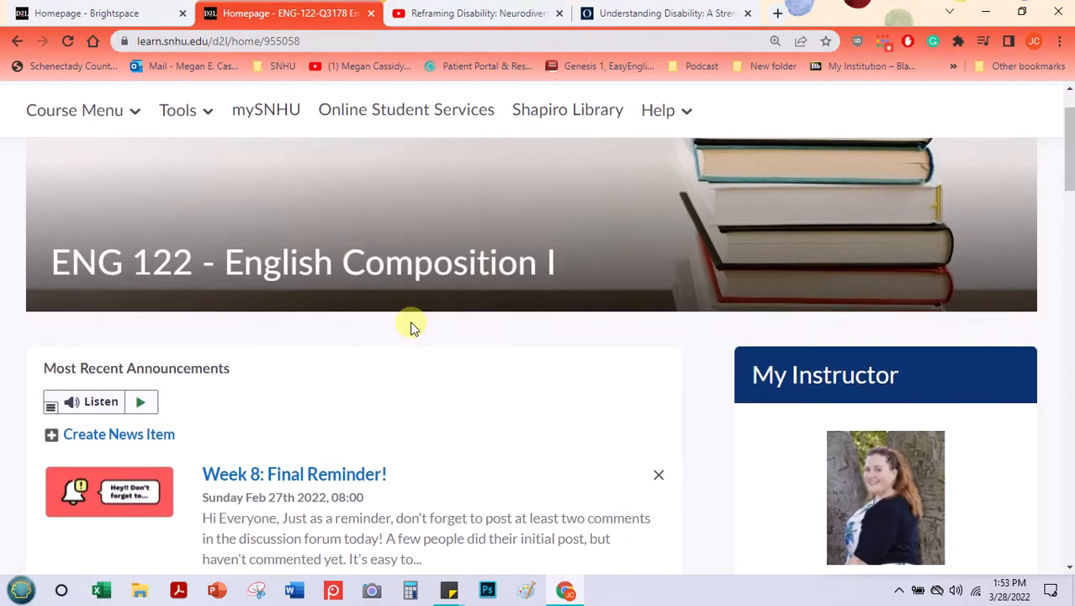
# Step: Return to the Brightspace demo site, open Empty Course Shell, and review its Calendar, Content Navigator and Instructor Profile widgets
pyautogui.click(98, 10)
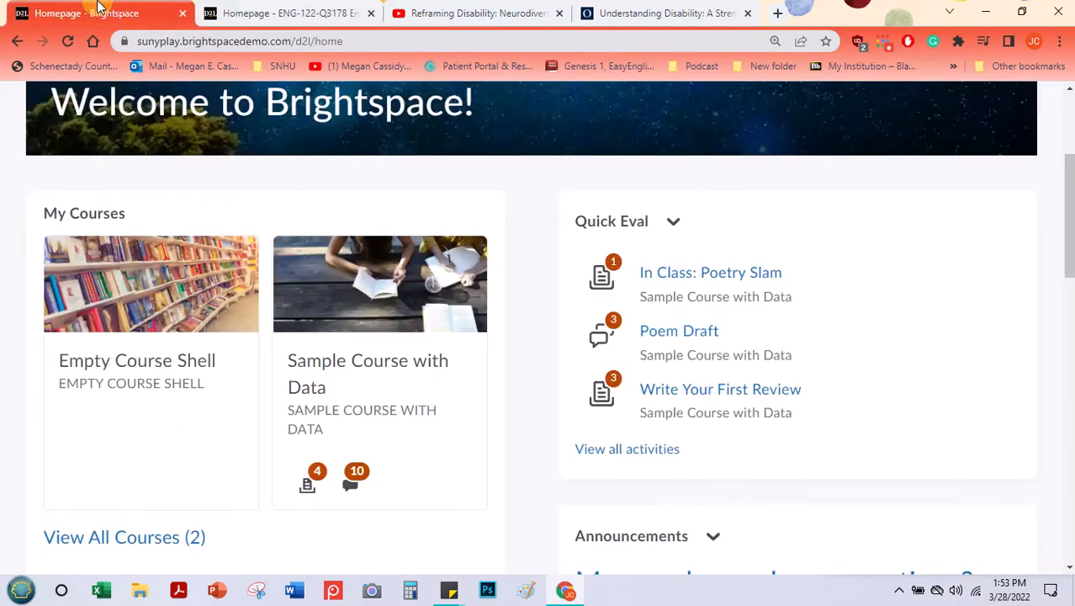
pyautogui.click(129, 366)
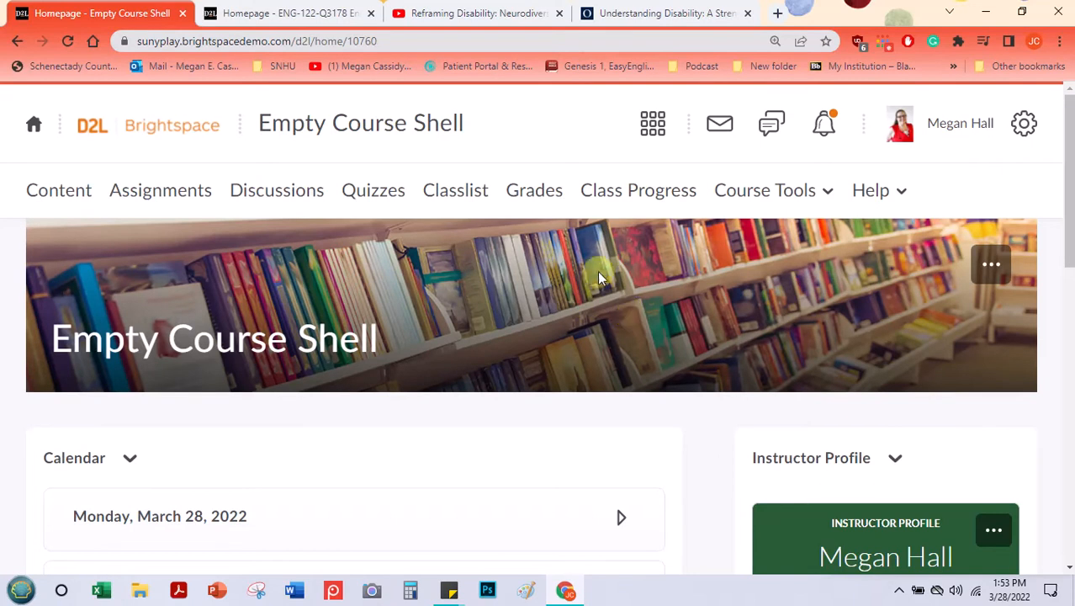
pyautogui.scroll(-3, 615, 255)
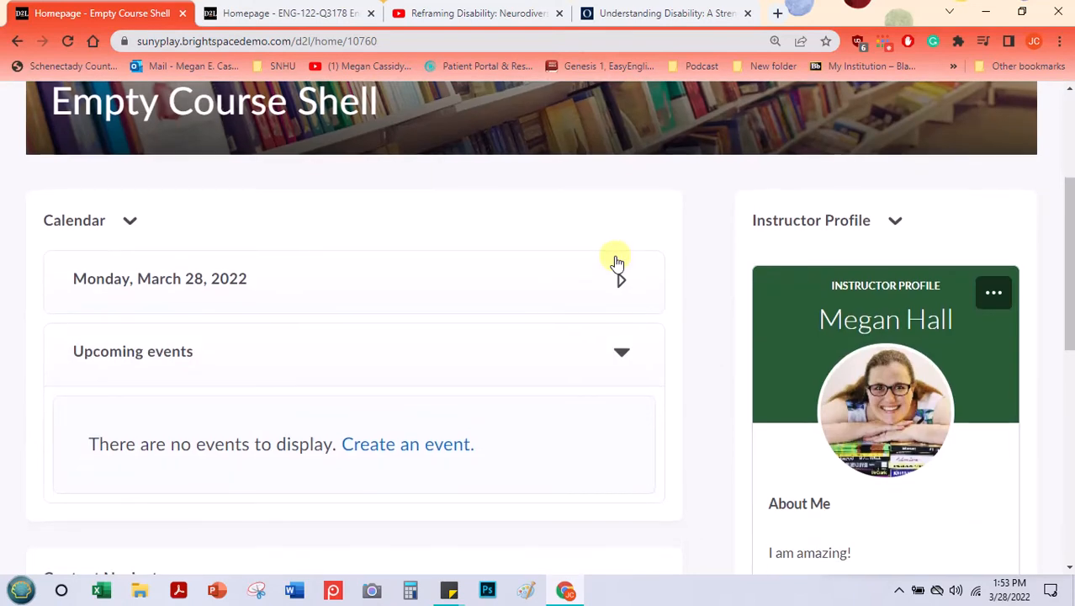
pyautogui.scroll(-3, 615, 262)
pyautogui.scroll(-2, 156, 315)
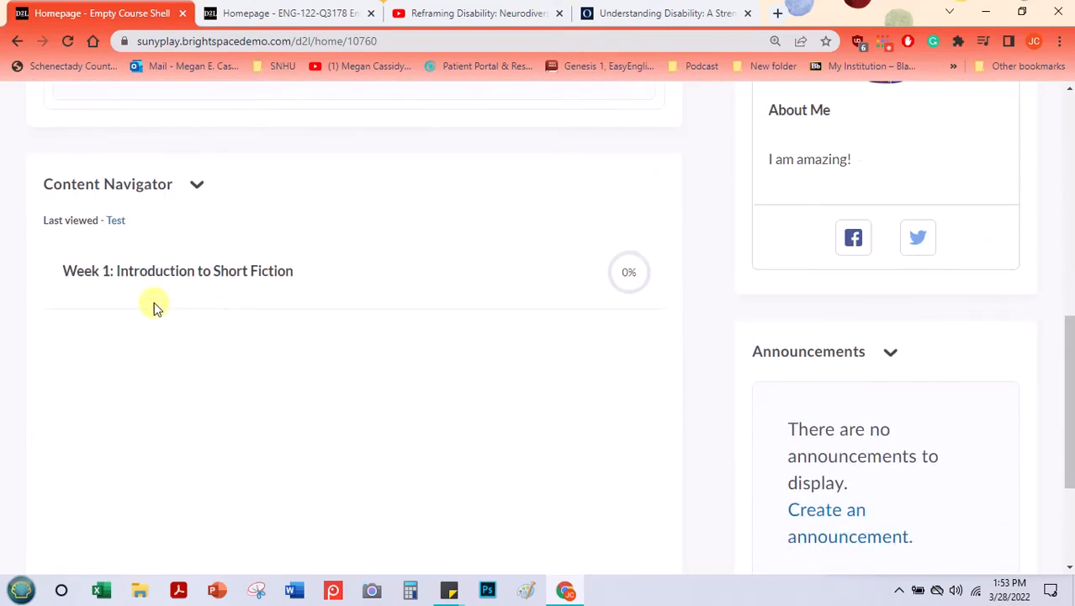
pyautogui.scroll(2, 188, 233)
pyautogui.scroll(3, 188, 230)
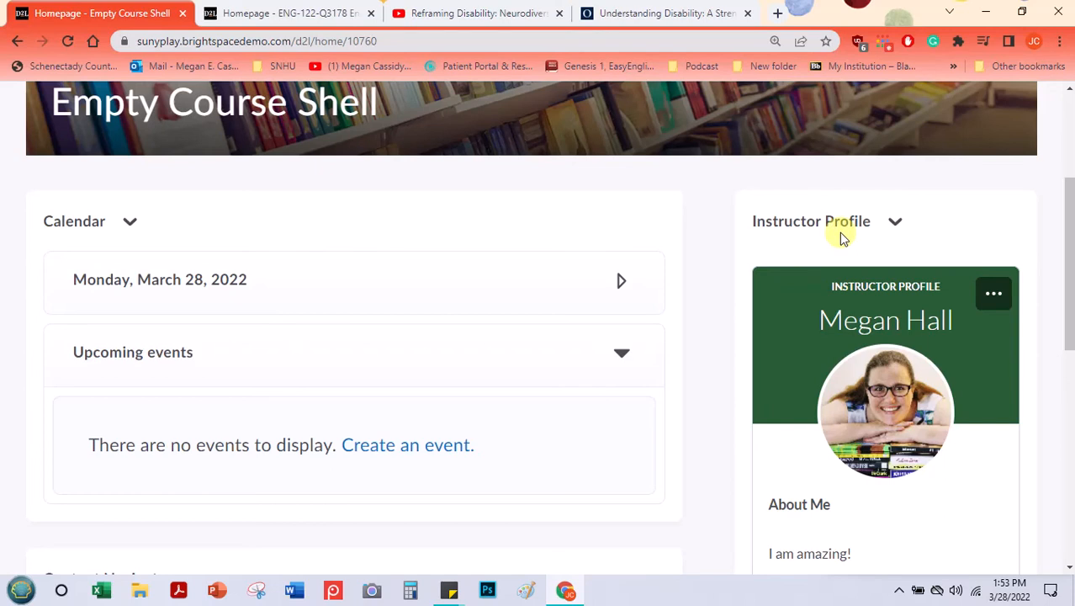
pyautogui.scroll(1, 837, 233)
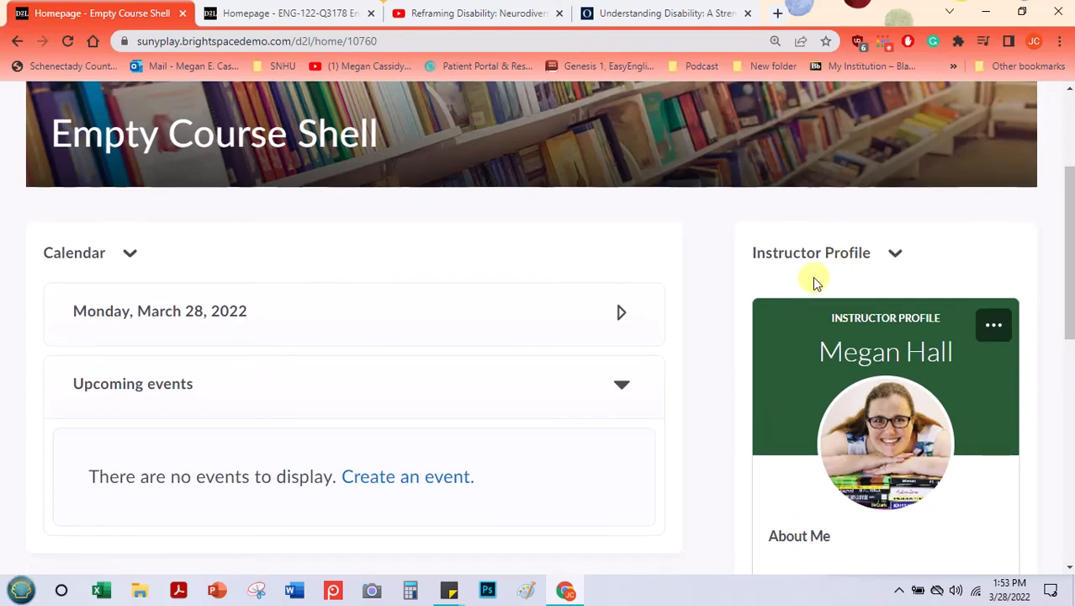
pyautogui.scroll(1, 557, 317)
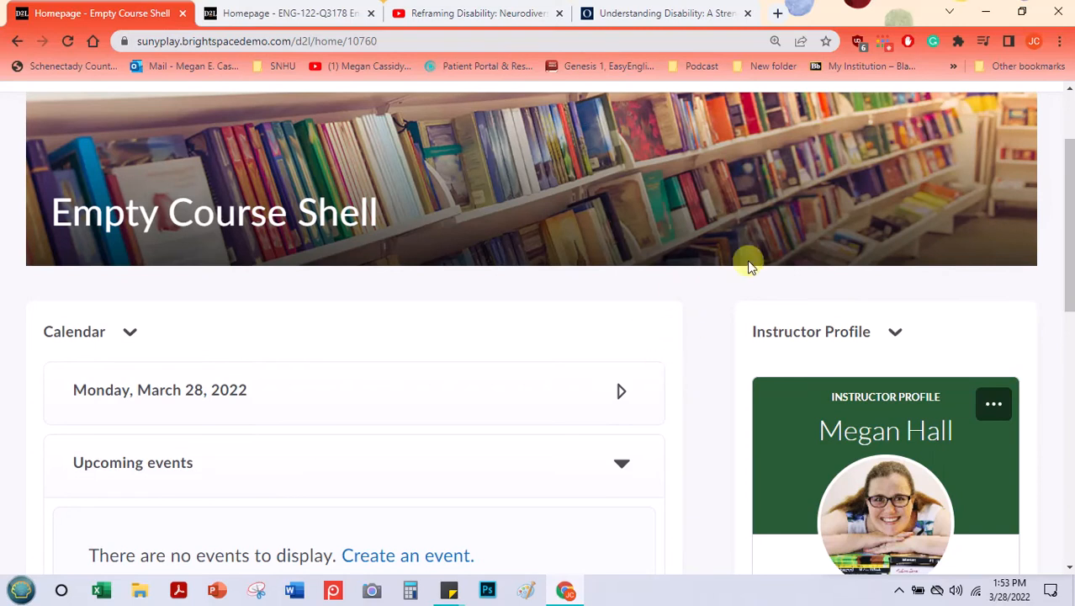
# Step: Open the homepage management list for Empty Course Shell
pyautogui.scroll(-5, 801, 307)
pyautogui.scroll(-3, 831, 309)
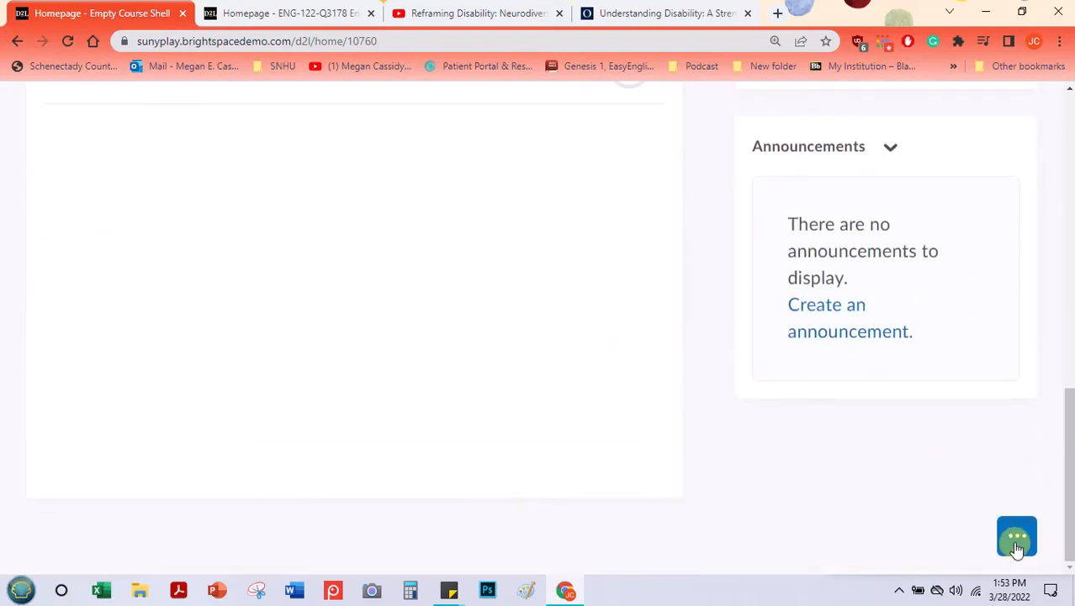
pyautogui.click(1017, 545)
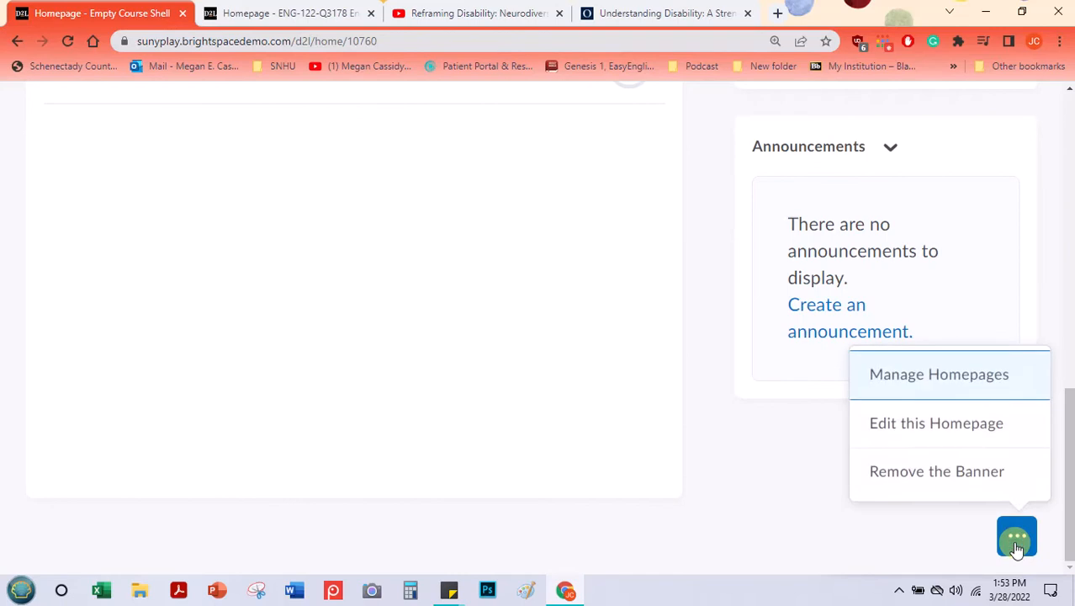
pyautogui.click(950, 380)
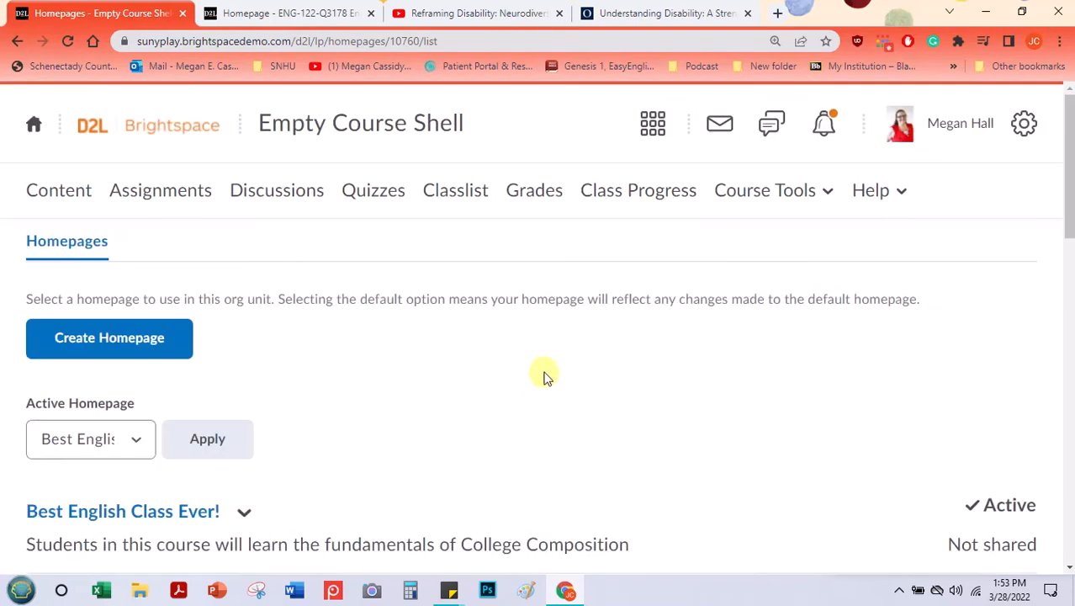
# Step: Start a new course homepage and name it "English Class Test Page"
pyautogui.scroll(-3, 106, 250)
pyautogui.scroll(2, 159, 281)
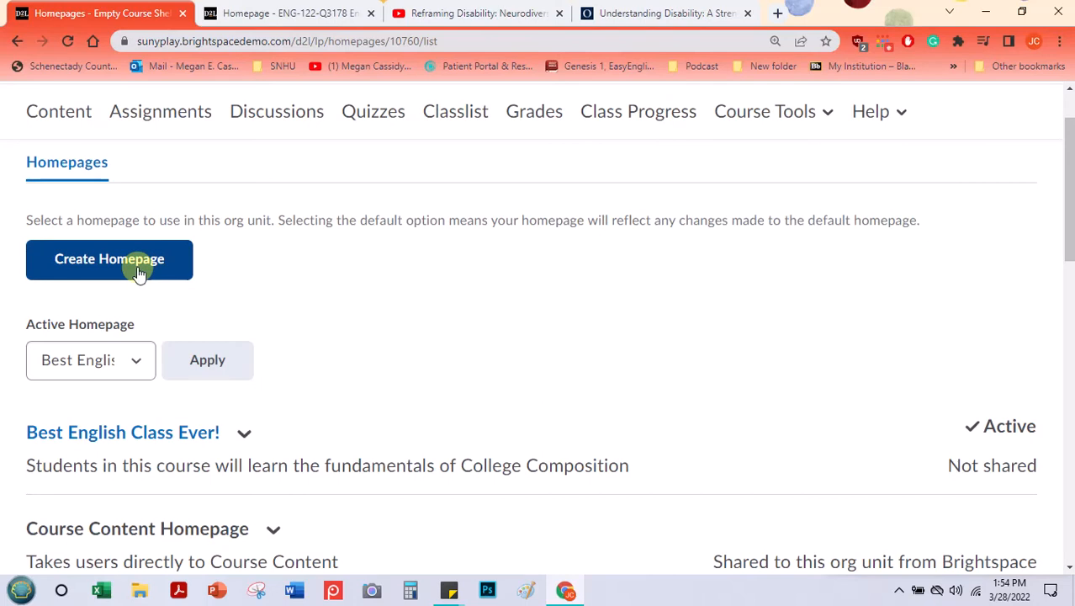
pyautogui.click(139, 274)
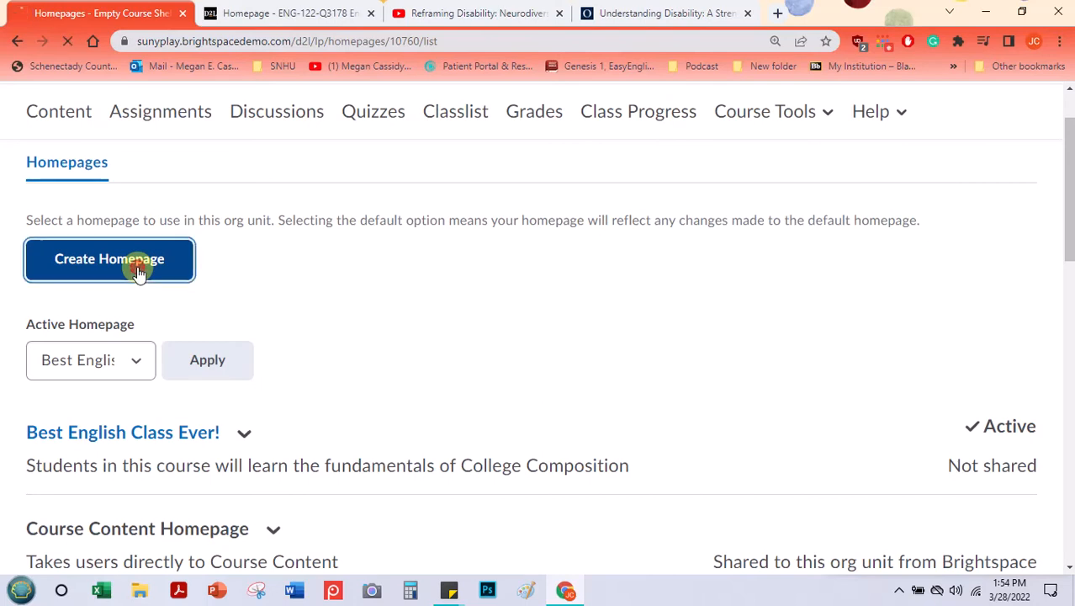
pyautogui.click(128, 333)
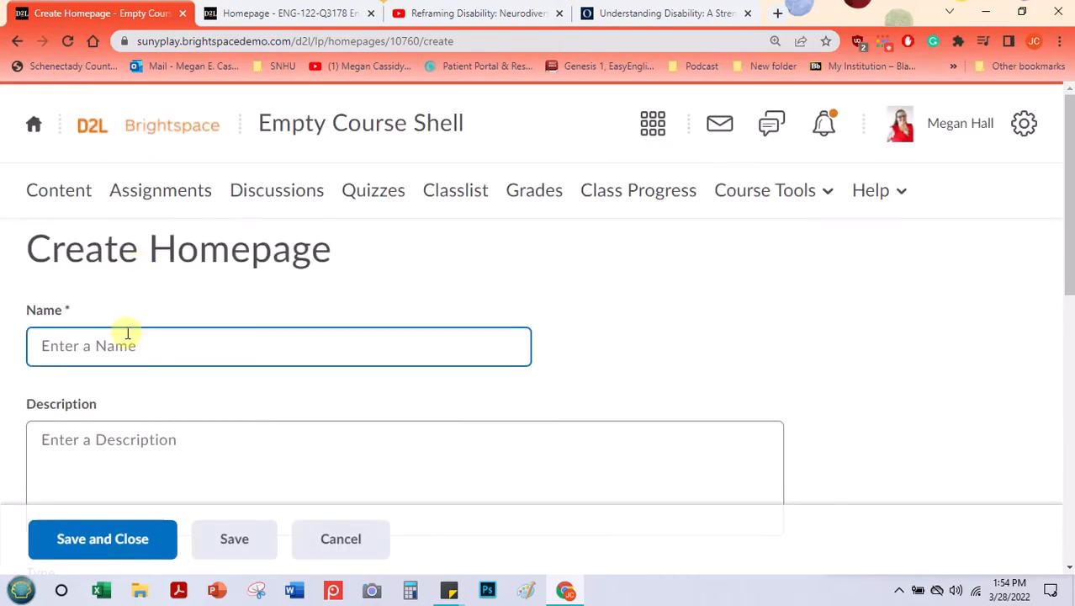
pyautogui.click(127, 334)
pyautogui.write('Engli')
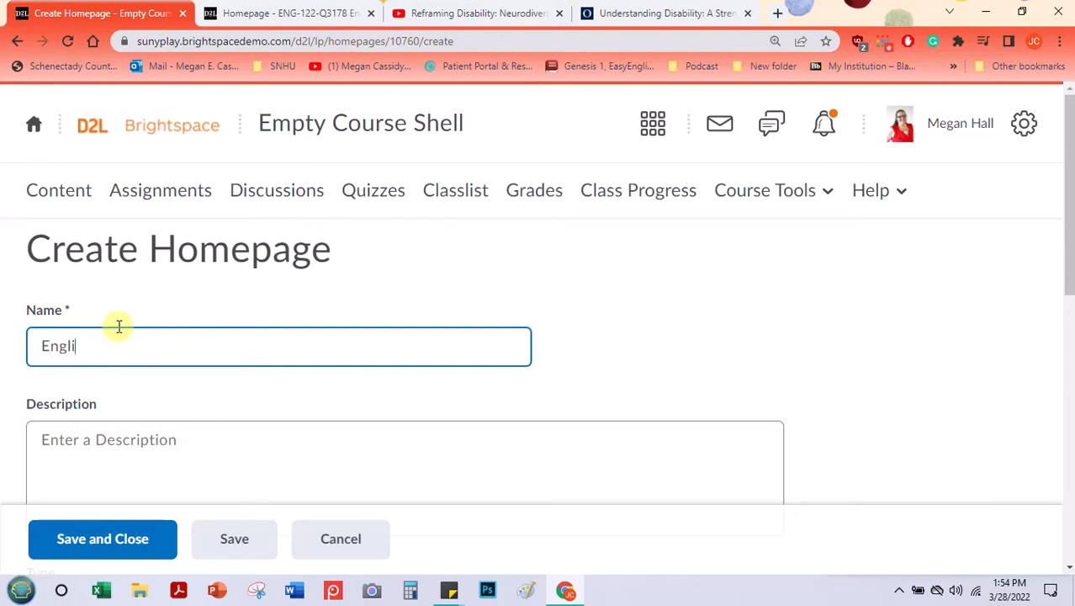
pyautogui.write('sh Class Test Page')
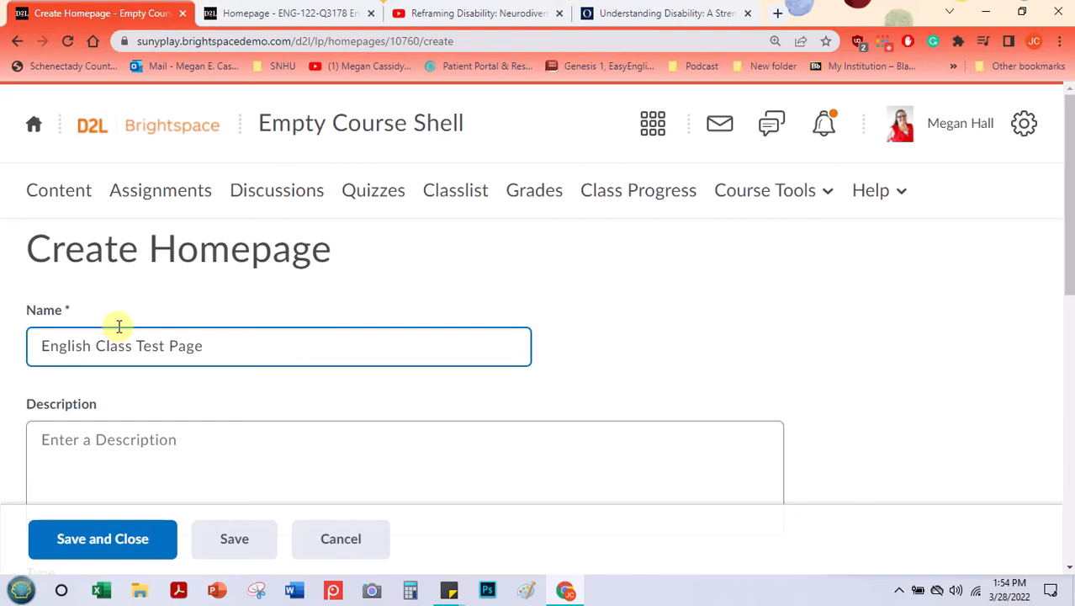
# Step: Enter the homepage description "A test for instructional purposes. Making a home page!"
pyautogui.click(86, 440)
pyautogui.write('A test for ')
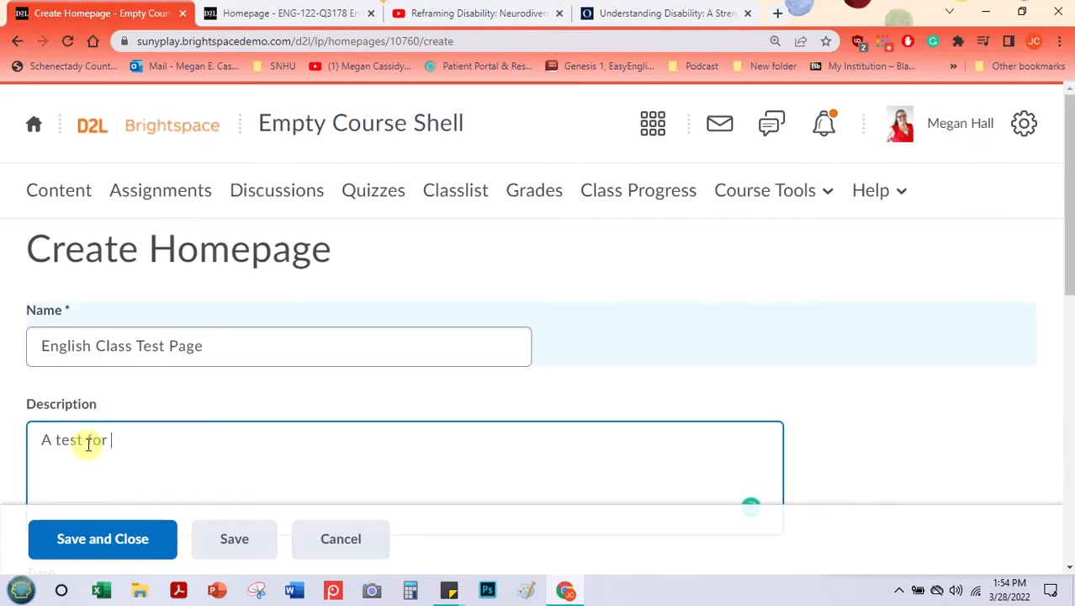
pyautogui.write('instructional purpose')
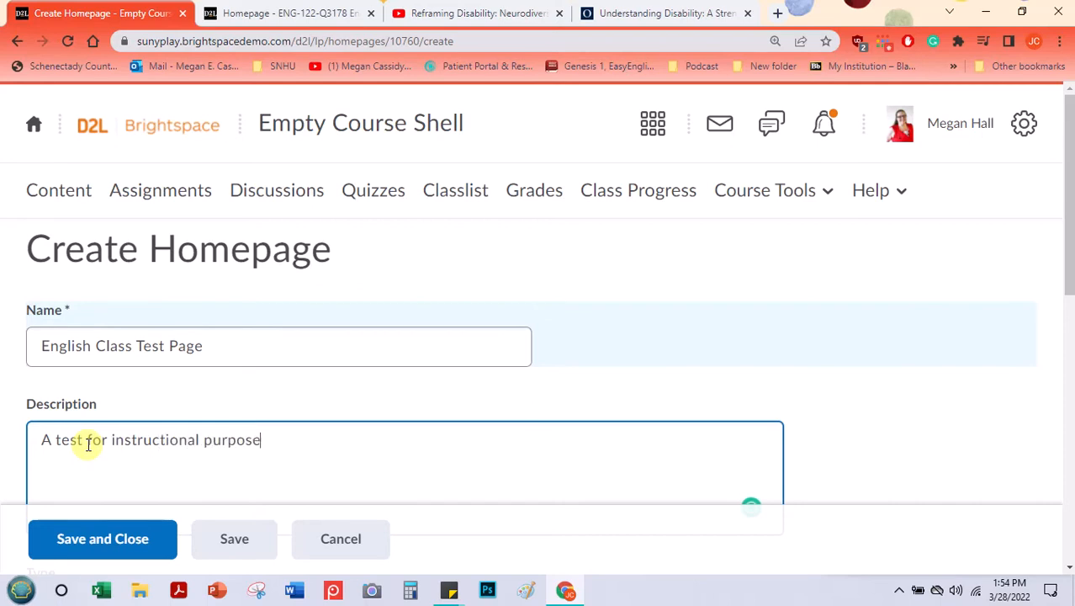
pyautogui.write('s. Making a home pe')
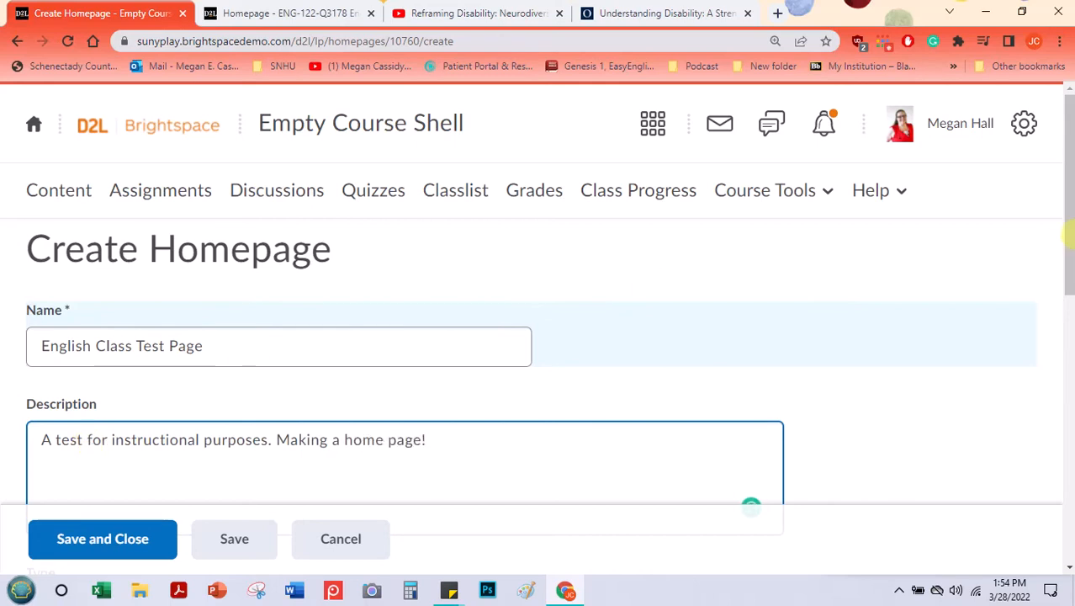
pyautogui.click(1072, 258)
pyautogui.moveTo(1072, 258); pyautogui.dragTo(1052, 366)
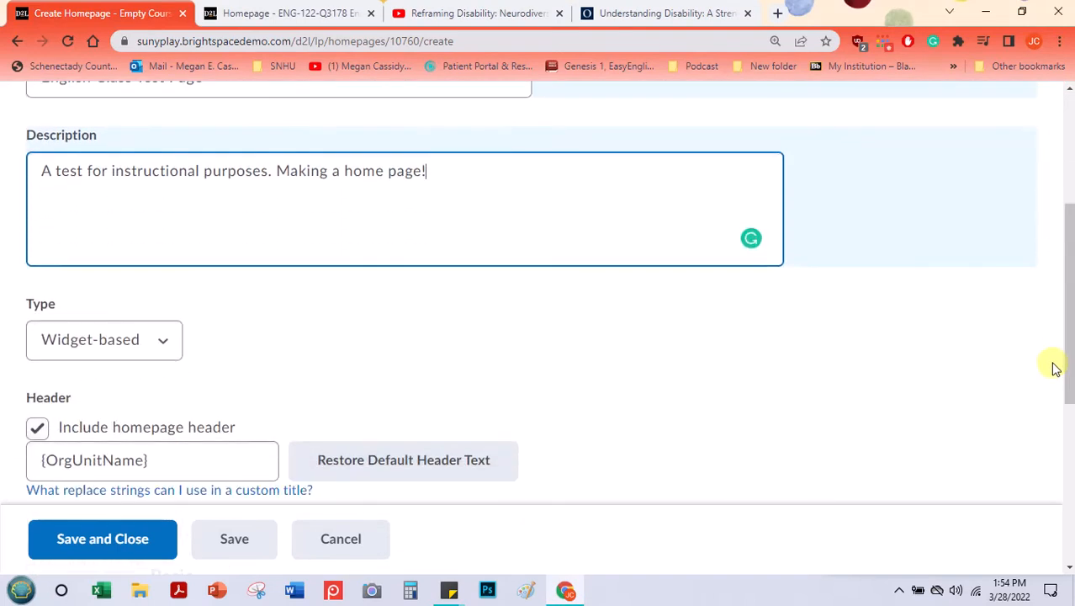
# Step: Choose Widget-based as the homepage type and review the header and layout settings
pyautogui.click(168, 343)
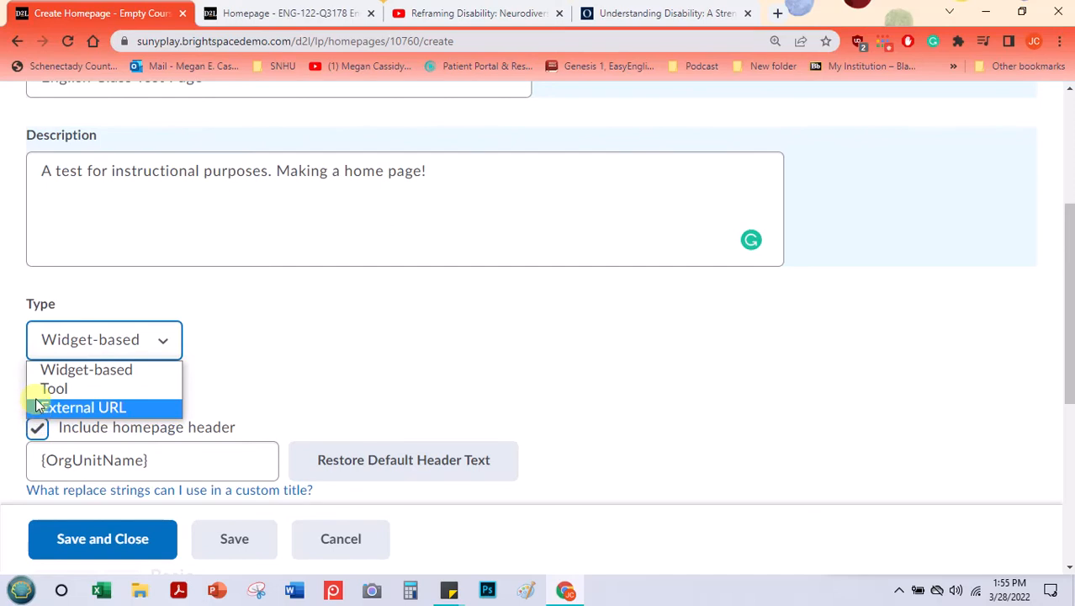
pyautogui.click(78, 369)
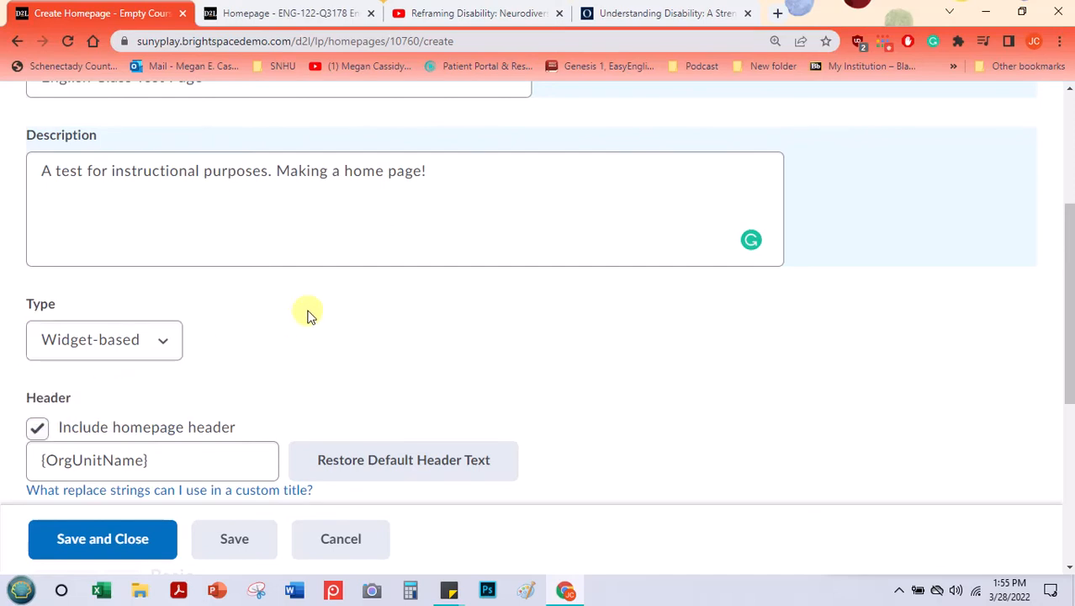
pyautogui.scroll(-3, 307, 312)
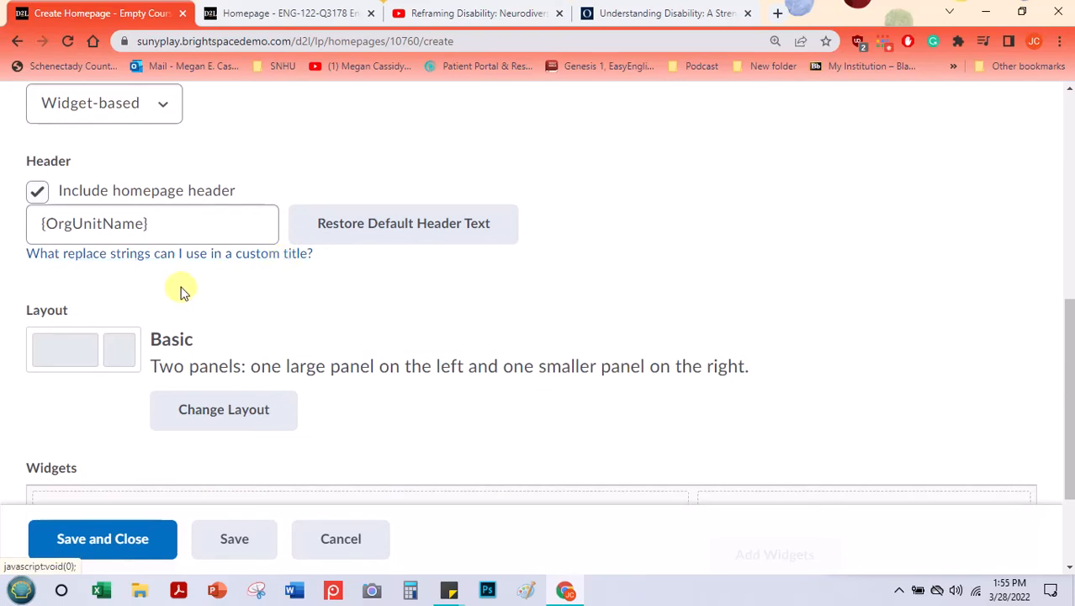
pyautogui.scroll(-1, 152, 296)
pyautogui.scroll(2, 145, 277)
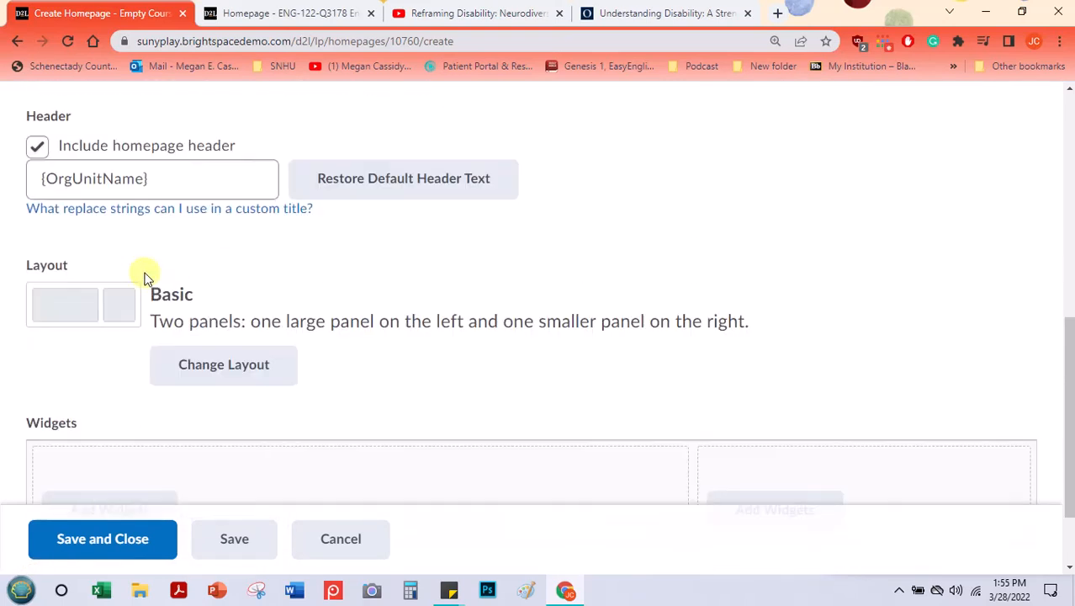
pyautogui.scroll(-3, 144, 276)
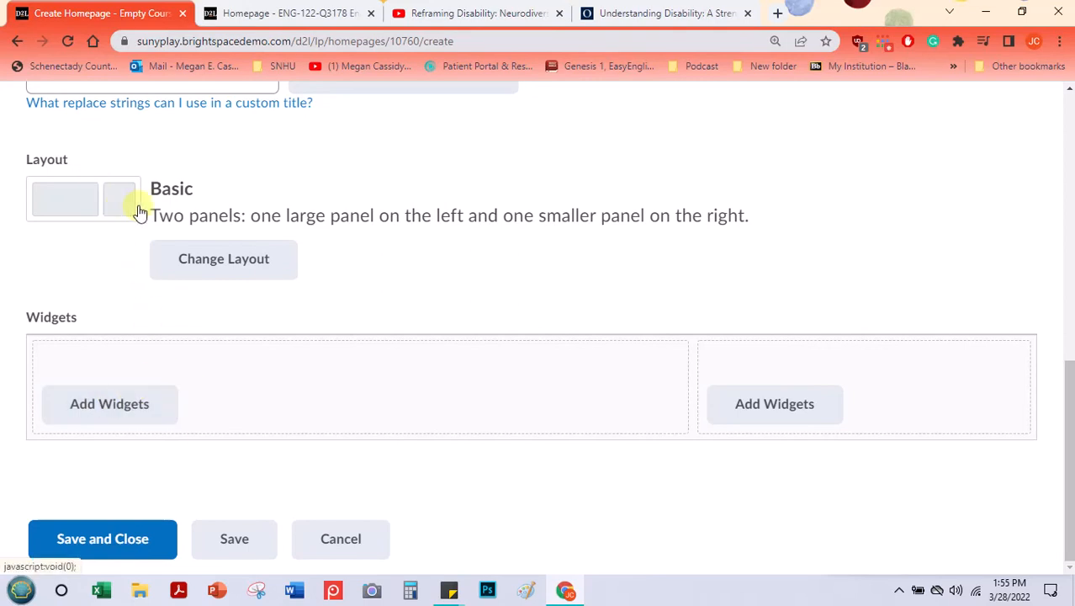
# Step: Review the available panel layouts without changing the Basic one, and glance at the ENG 122 - English Composition I homepage for comparison
pyautogui.click(210, 274)
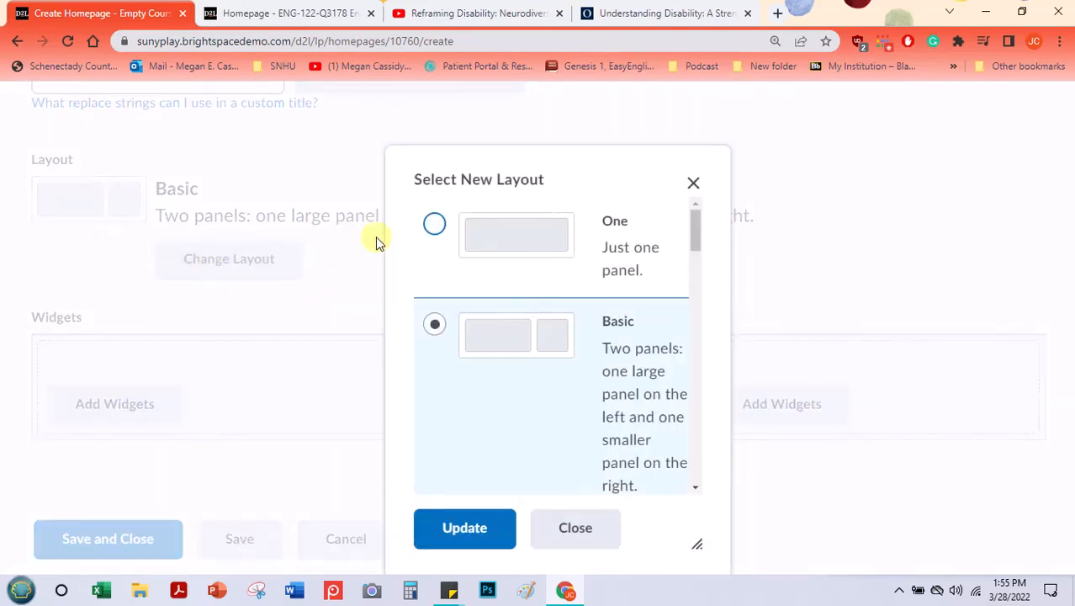
pyautogui.scroll(-5, 580, 244)
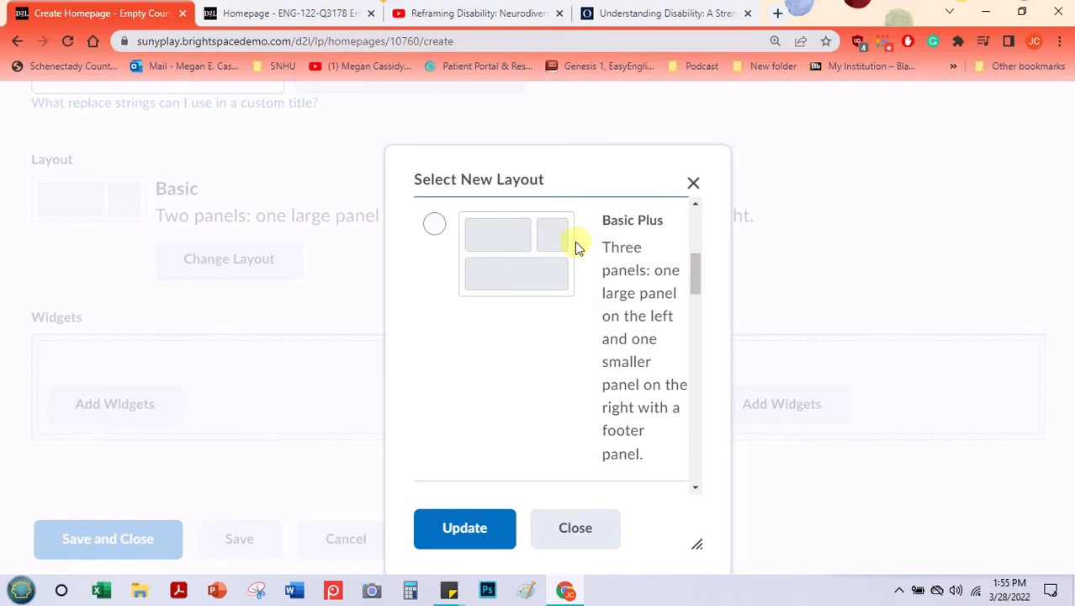
pyautogui.scroll(-5, 576, 246)
pyautogui.scroll(-5, 576, 246)
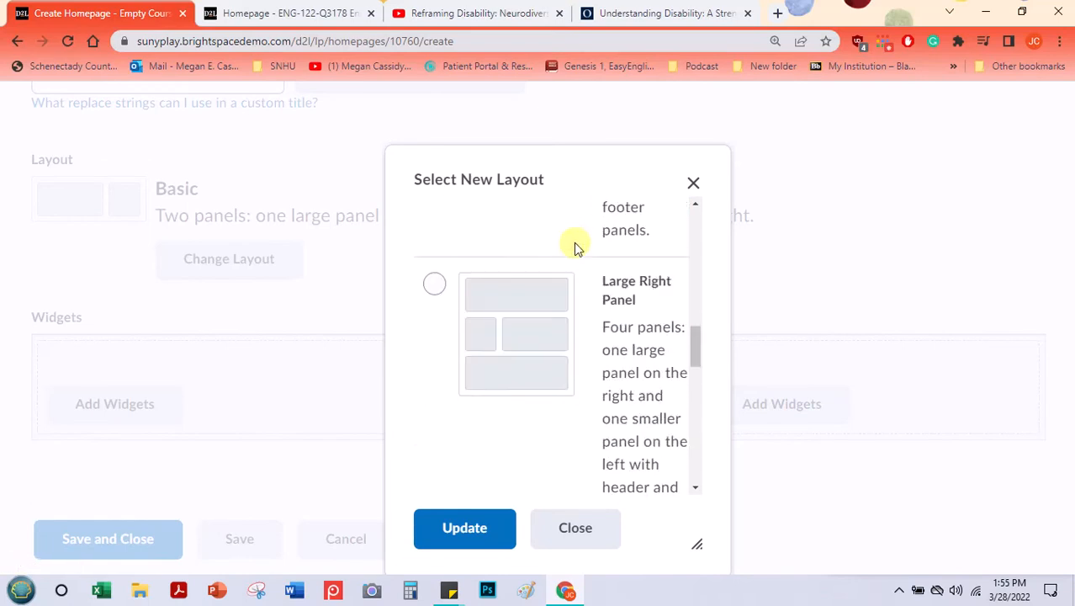
pyautogui.scroll(-3, 485, 282)
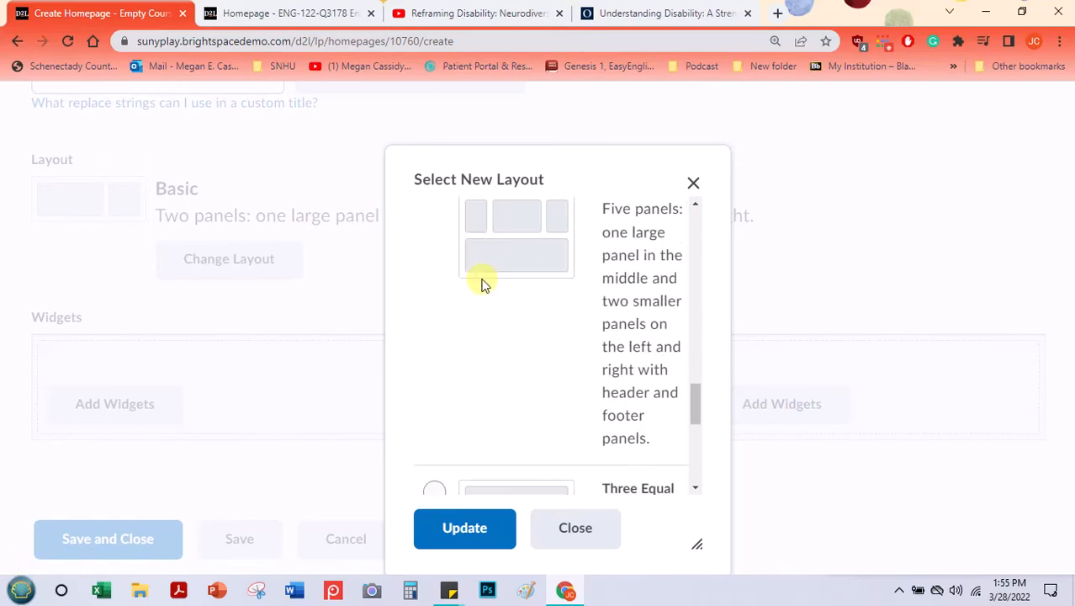
pyautogui.scroll(-3, 481, 285)
pyautogui.scroll(5, 496, 276)
pyautogui.scroll(2, 496, 275)
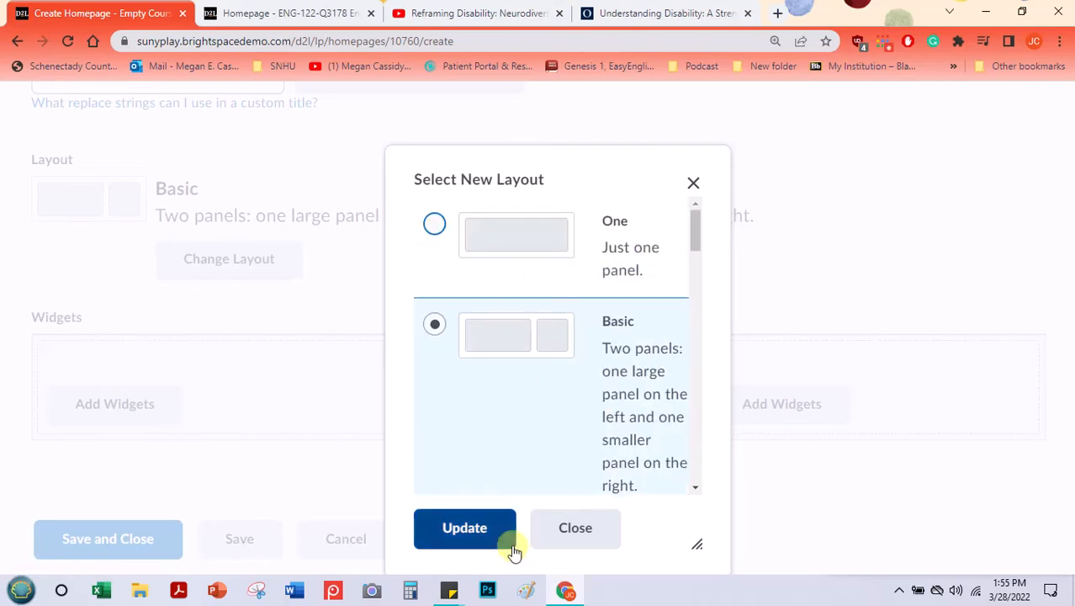
pyautogui.click(694, 181)
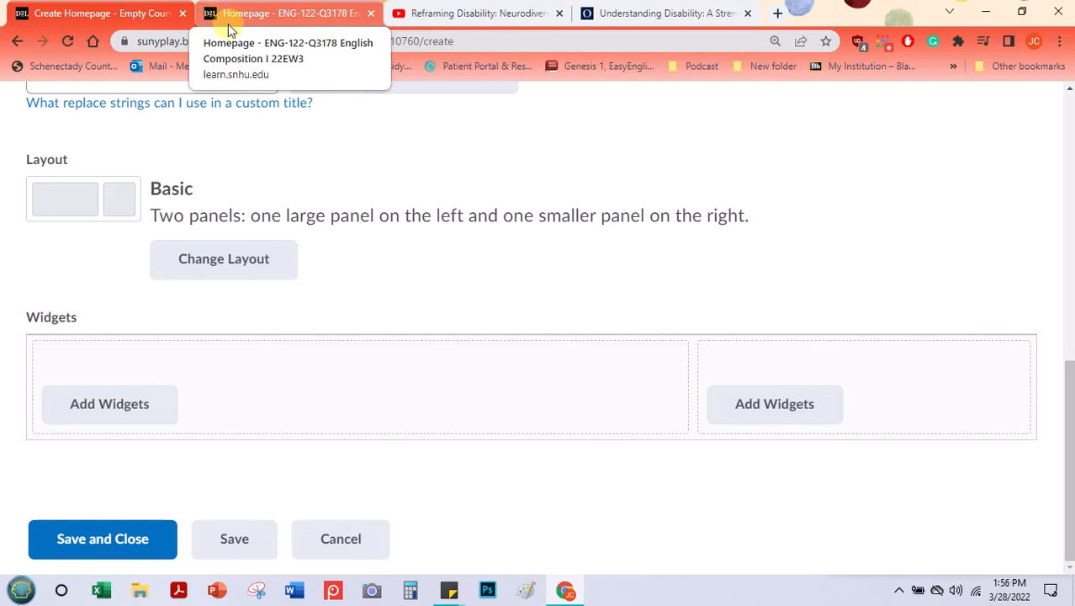
pyautogui.click(228, 23)
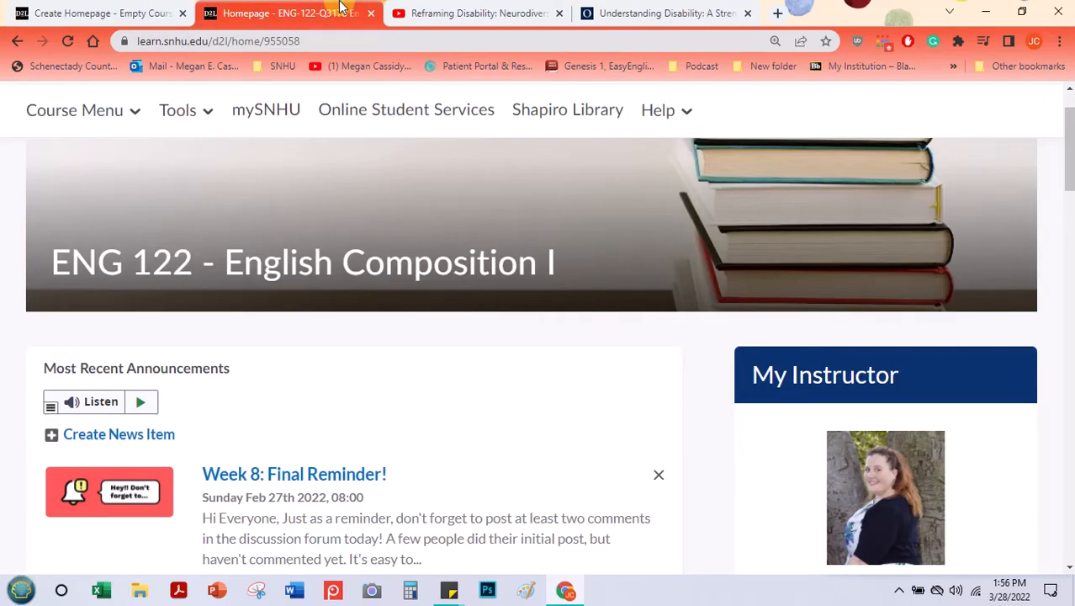
pyautogui.click(117, 10)
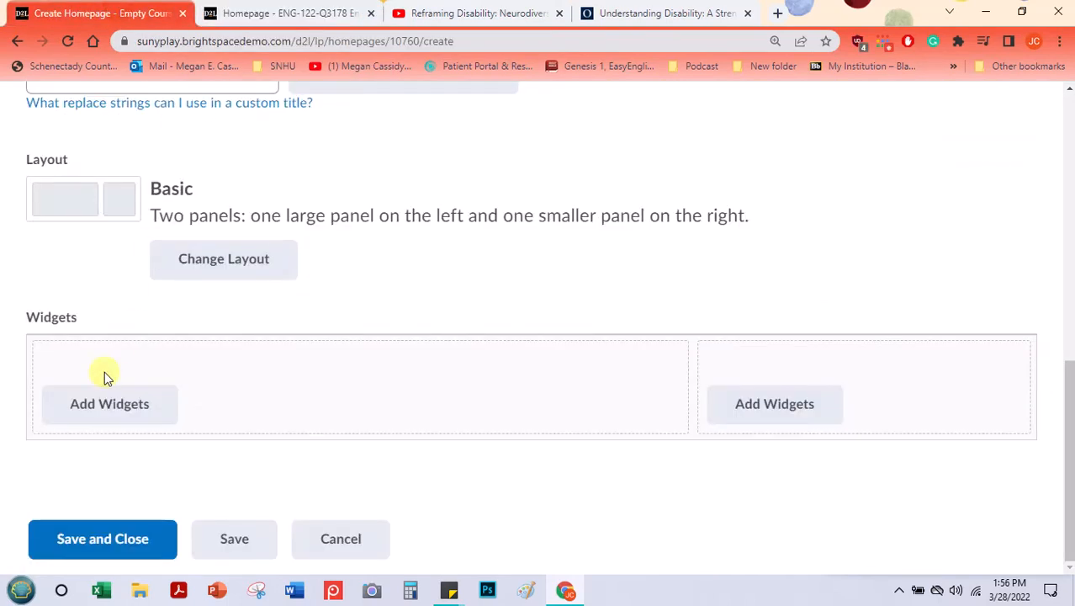
# Step: Open the widget list for the large panel and select the Calendar, Announcements and Getting Started widgets
pyautogui.click(116, 402)
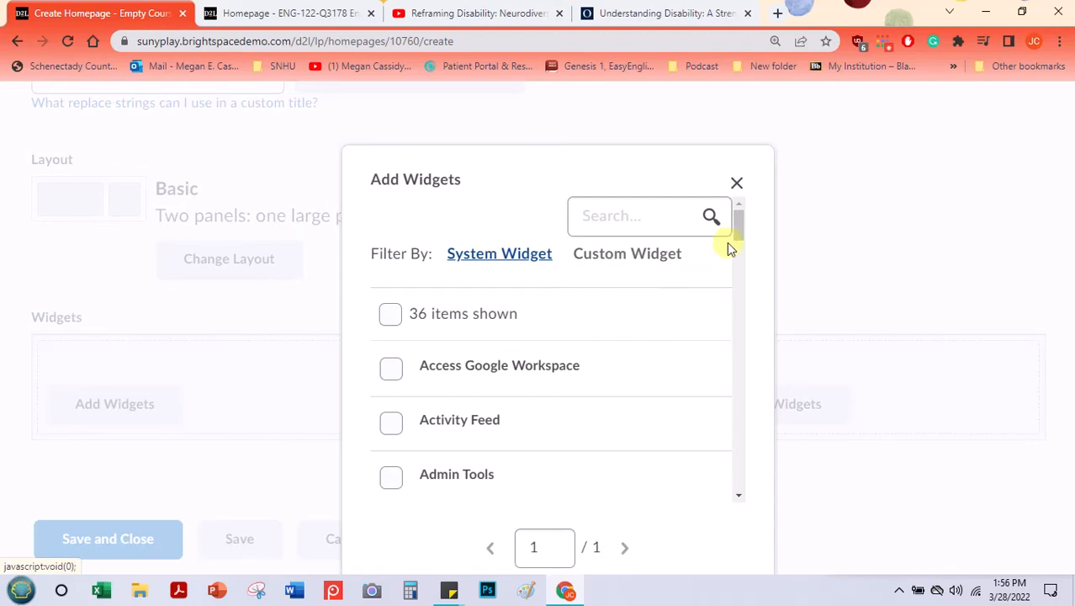
pyautogui.moveTo(738, 224); pyautogui.dragTo(752, 279)
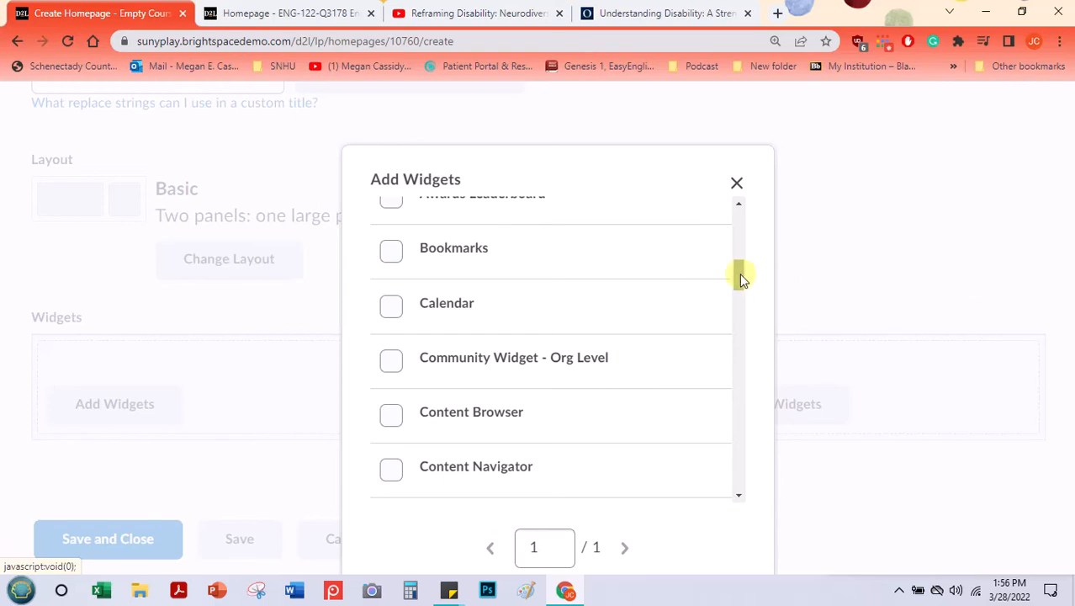
pyautogui.click(391, 306)
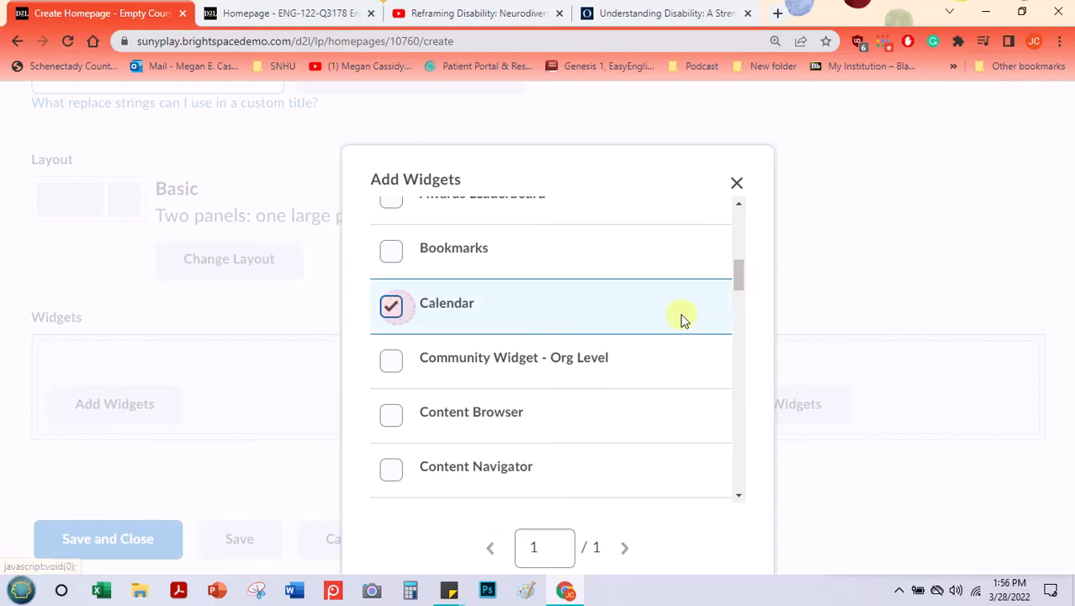
pyautogui.moveTo(739, 274); pyautogui.dragTo(739, 227)
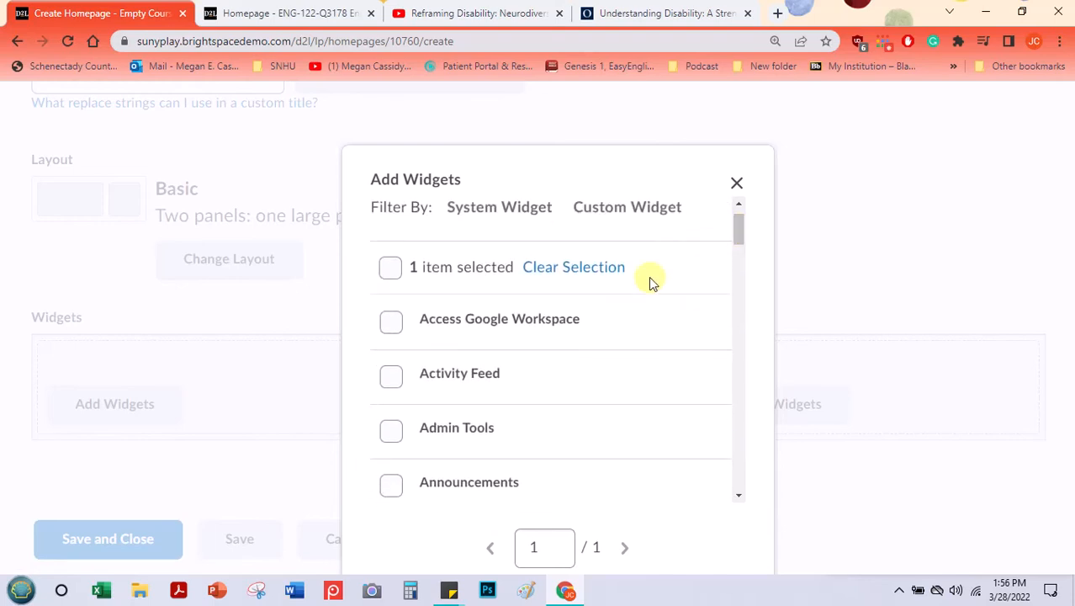
pyautogui.click(391, 482)
pyautogui.scroll(-6, 635, 314)
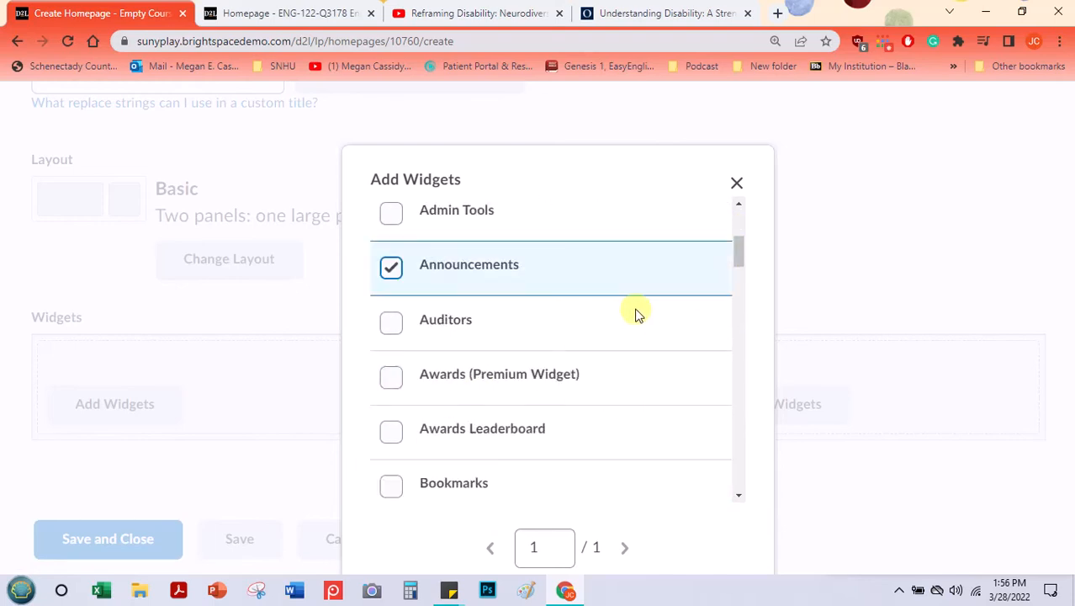
pyautogui.scroll(-2, 612, 319)
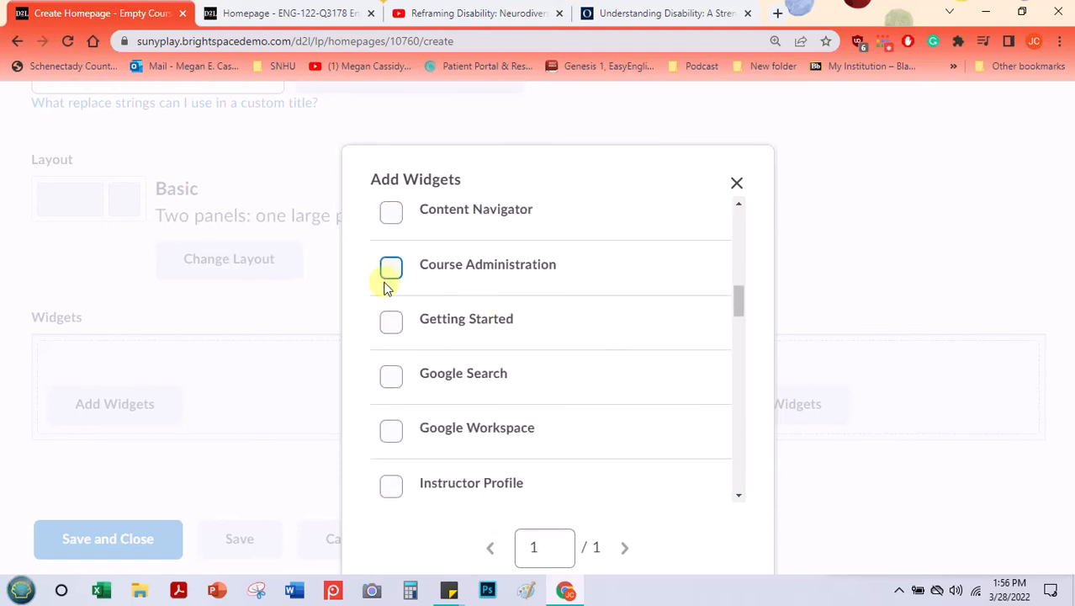
pyautogui.click(393, 323)
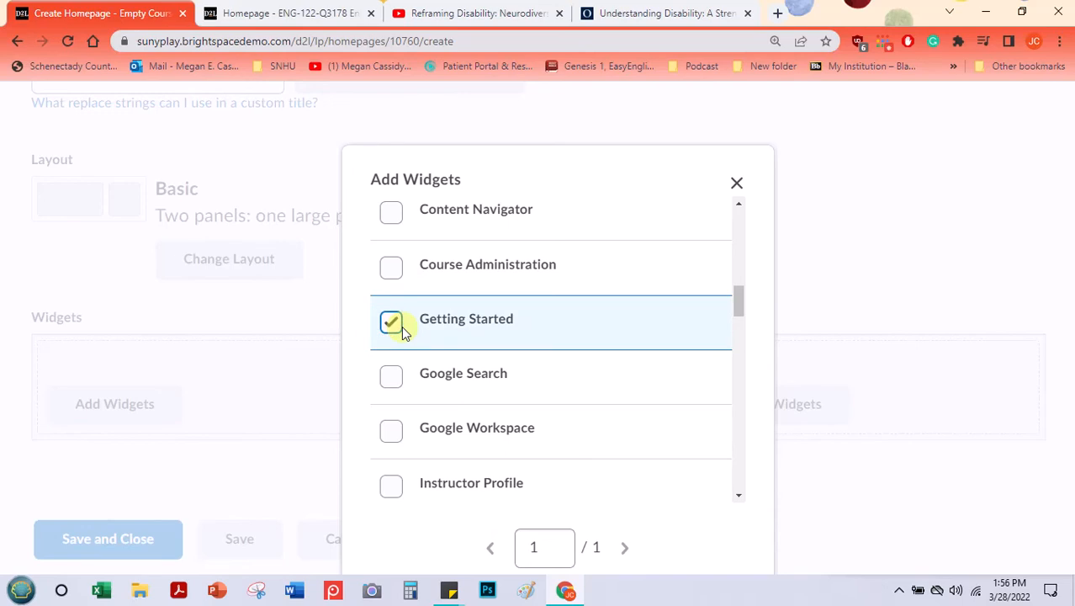
# Step: Include the Instructor Profile and Office 365 widgets in the selection for the large panel
pyautogui.scroll(-2, 402, 329)
pyautogui.click(400, 330)
pyautogui.scroll(-3, 607, 365)
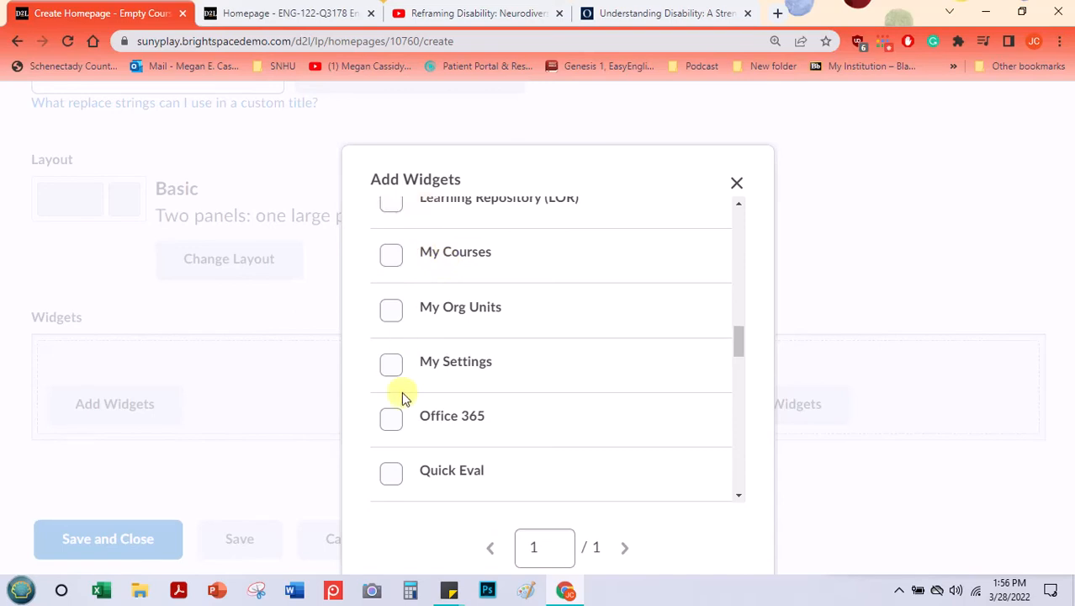
pyautogui.click(394, 425)
pyautogui.scroll(-2, 542, 320)
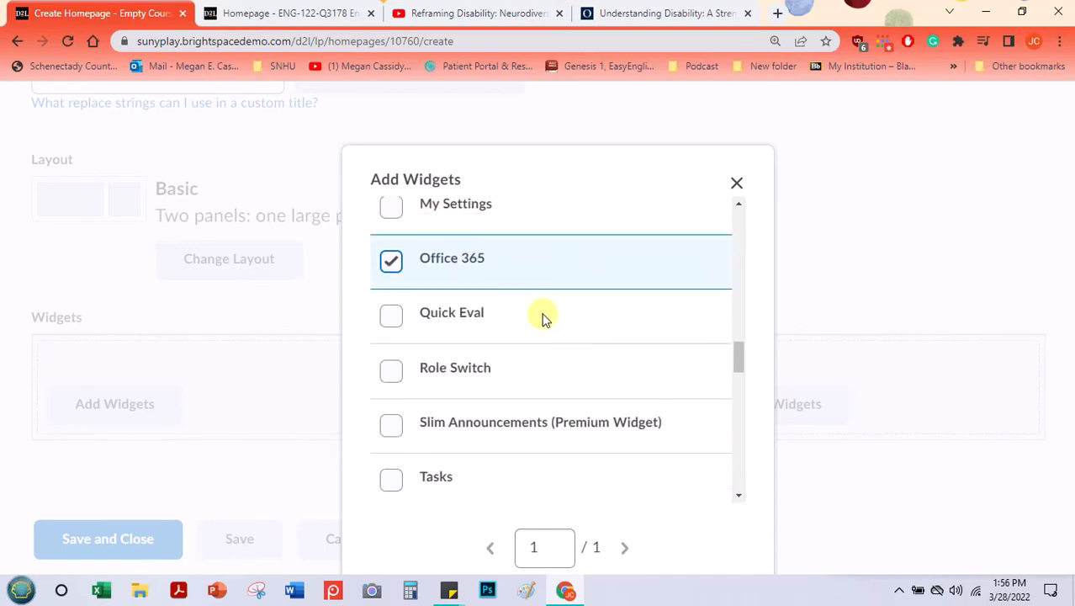
# Step: Select the Tasks widget, check the rest of the list, and add all selected widgets to the large panel
pyautogui.scroll(-3, 542, 319)
pyautogui.scroll(-2, 408, 312)
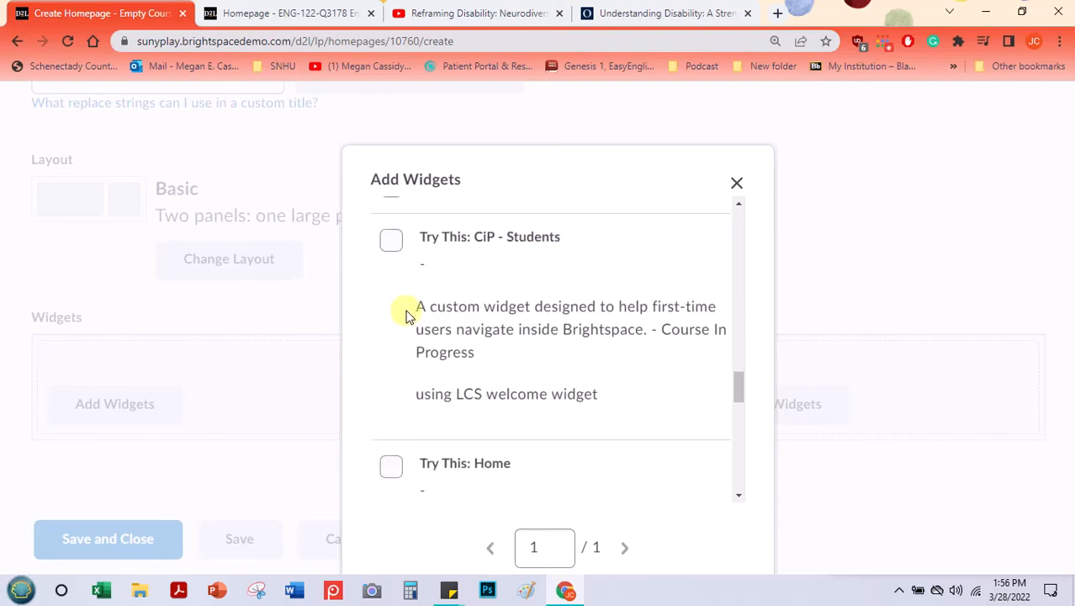
pyautogui.scroll(-3, 412, 313)
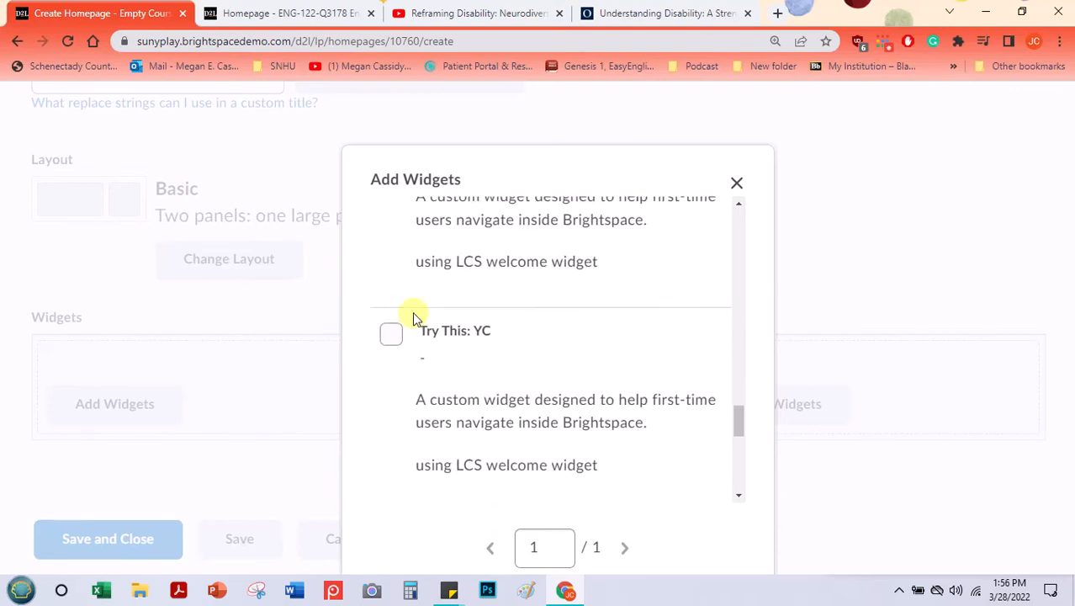
pyautogui.scroll(5, 408, 326)
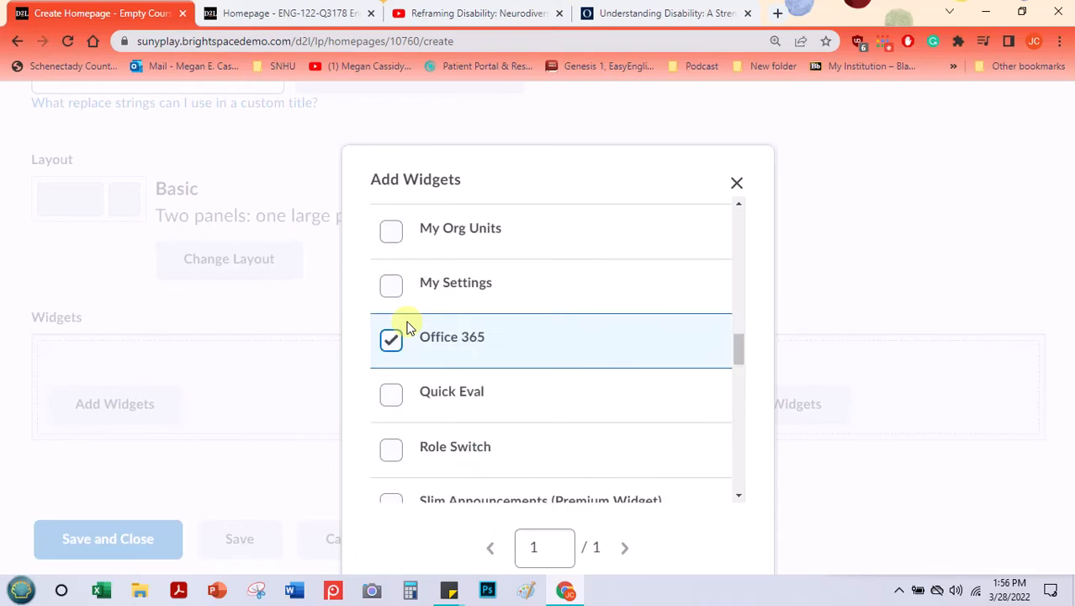
pyautogui.scroll(-1, 408, 326)
pyautogui.click(391, 400)
pyautogui.scroll(-3, 664, 403)
pyautogui.scroll(-3, 705, 406)
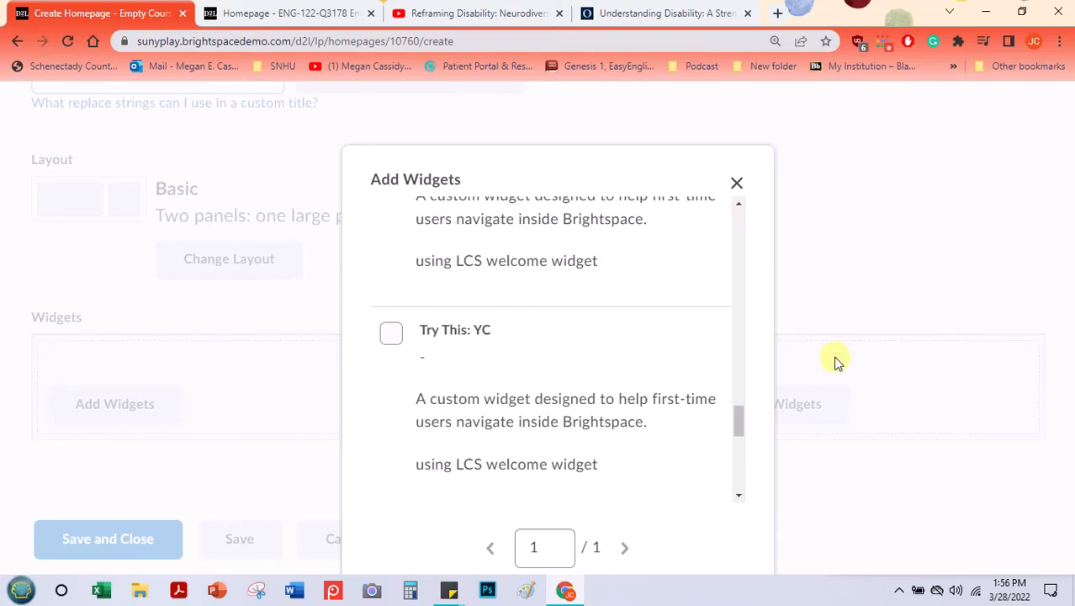
pyautogui.moveTo(737, 424); pyautogui.dragTo(749, 499)
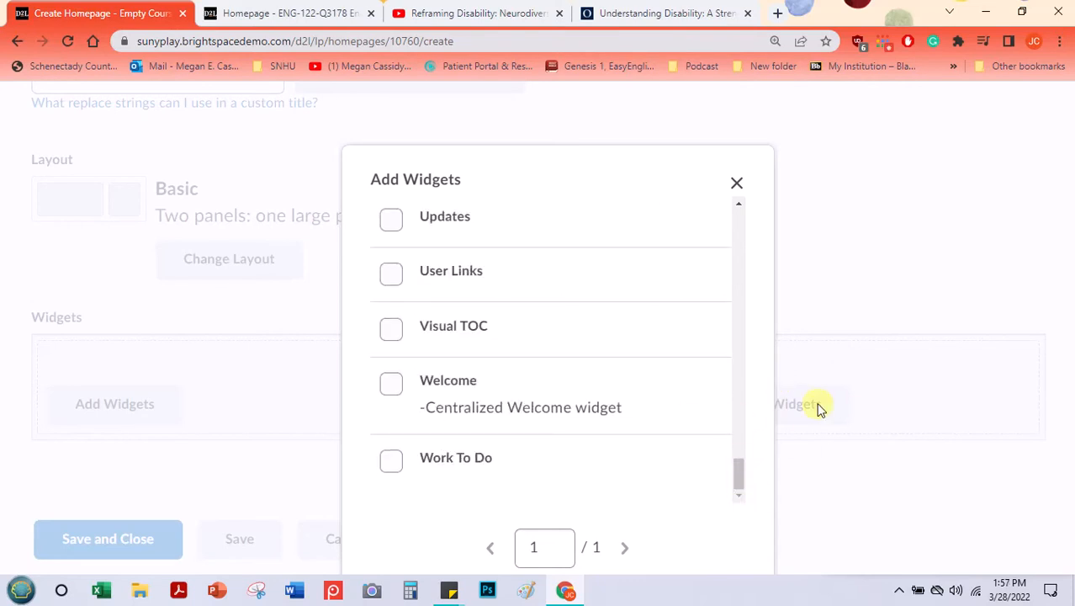
pyautogui.hotkey('ctrl', '-')
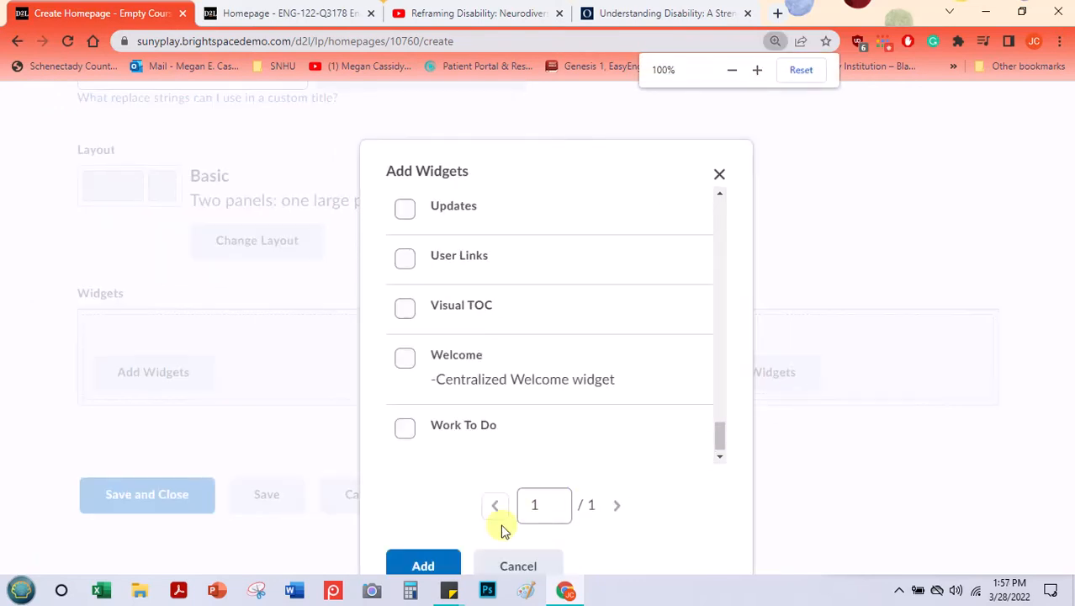
pyautogui.click(433, 559)
# Step: Review the widgets placed in the large panel and move Instructor Profile into the smaller panel
pyautogui.scroll(5, 400, 376)
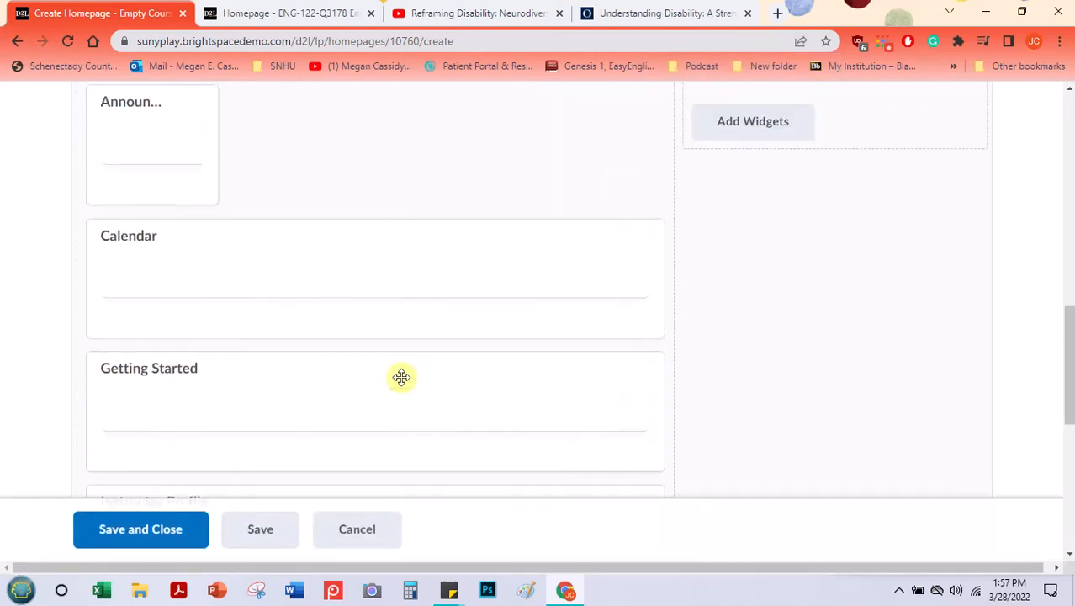
pyautogui.scroll(3, 400, 376)
pyautogui.scroll(-3, 268, 257)
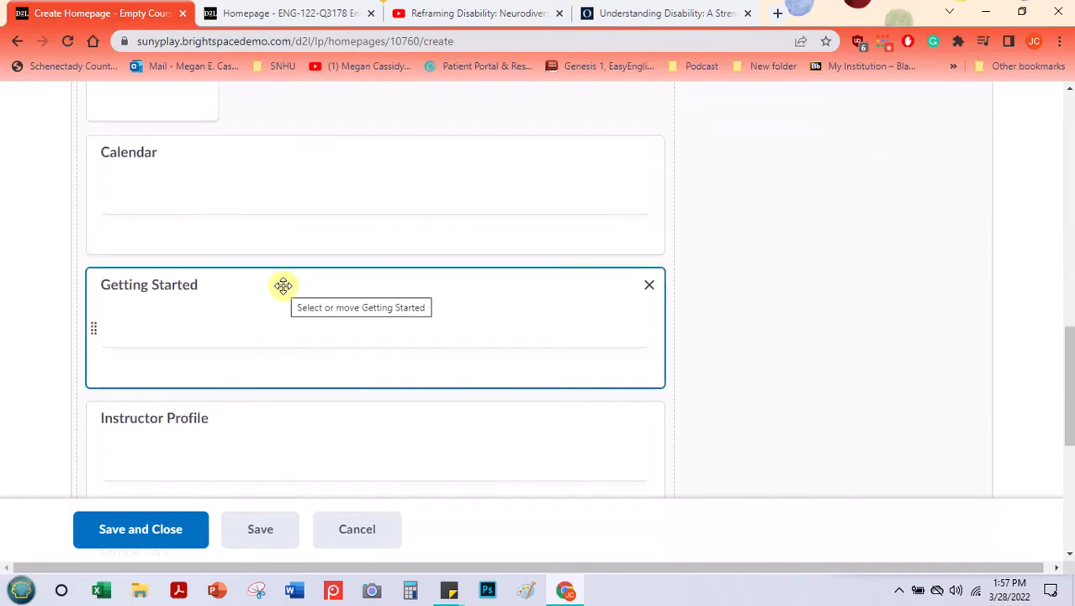
pyautogui.scroll(-5, 242, 249)
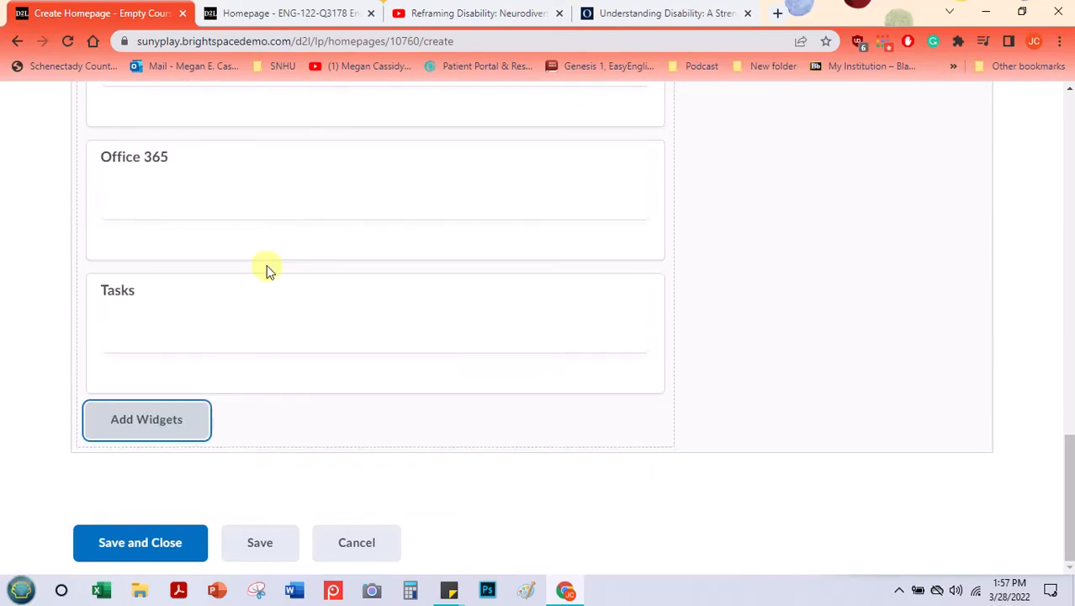
pyautogui.scroll(6, 266, 266)
pyautogui.scroll(-2, 266, 272)
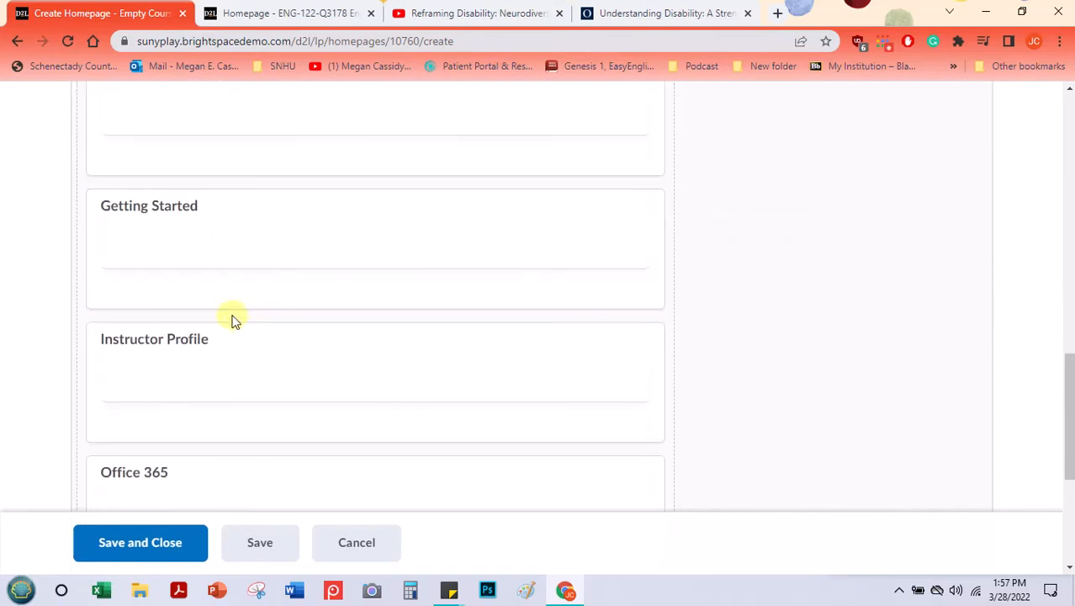
pyautogui.moveTo(223, 331); pyautogui.dragTo(792, 192)
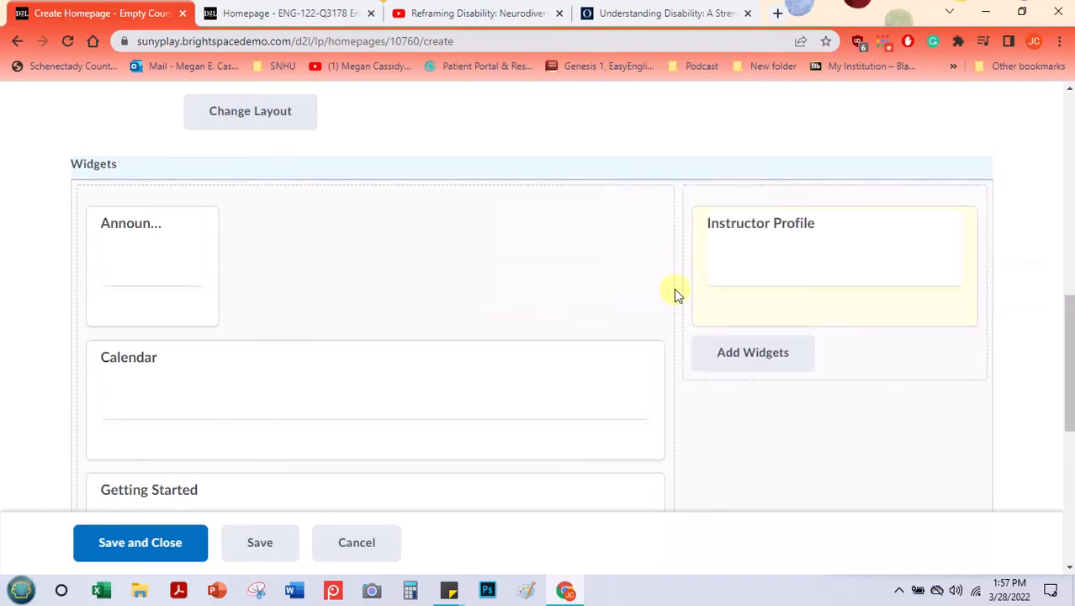
# Step: Open the widget list for the smaller panel and close it without adding anything
pyautogui.click(738, 354)
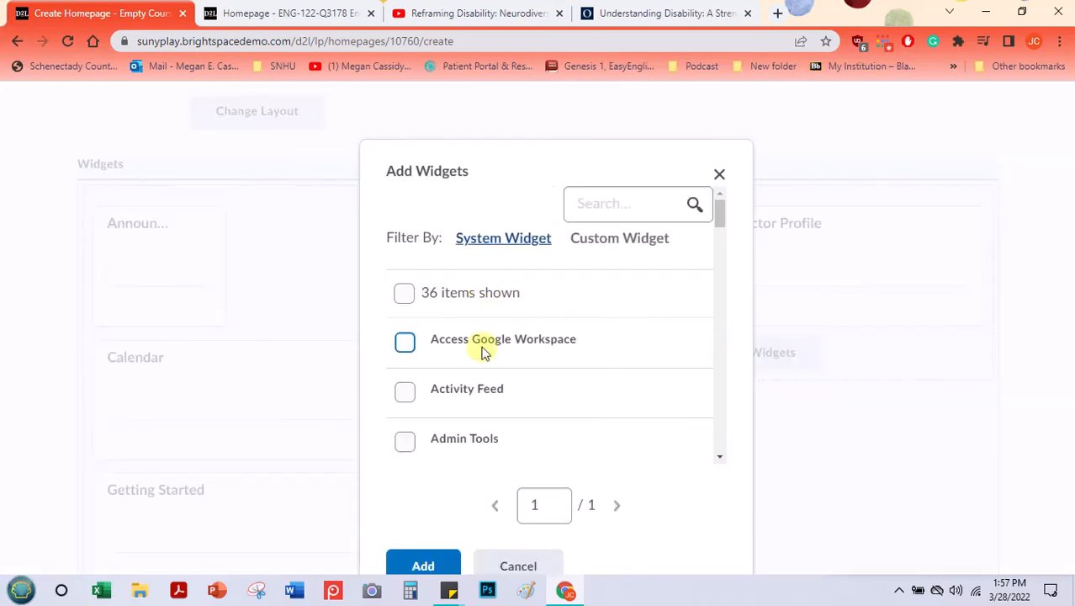
pyautogui.click(536, 563)
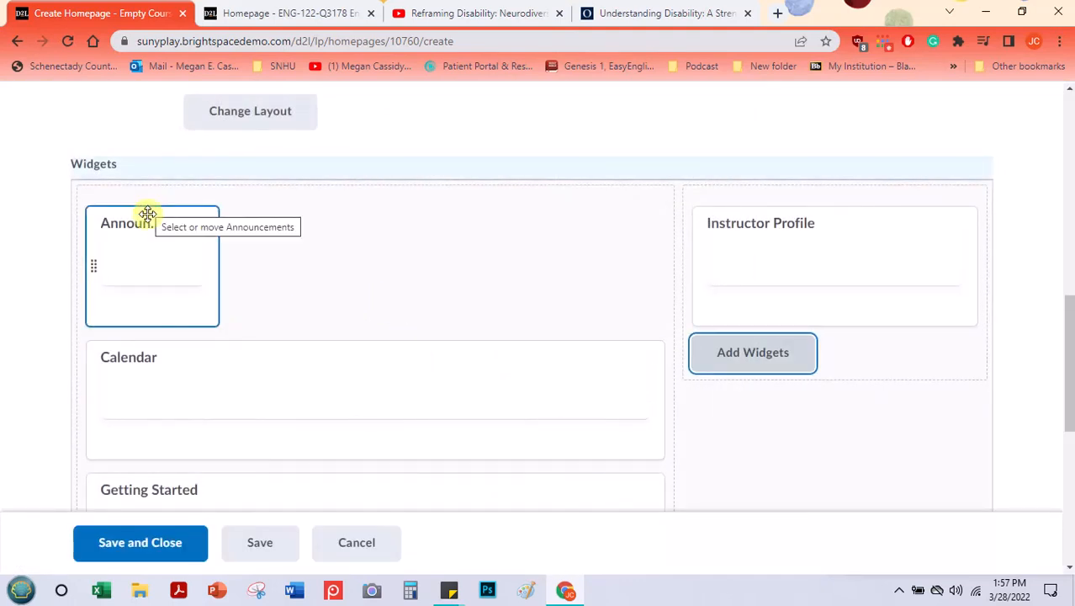
# Step: Move the Calendar widget below Instructor Profile in the smaller panel and remove Getting Started from the large panel
pyautogui.moveTo(203, 346); pyautogui.dragTo(846, 372)
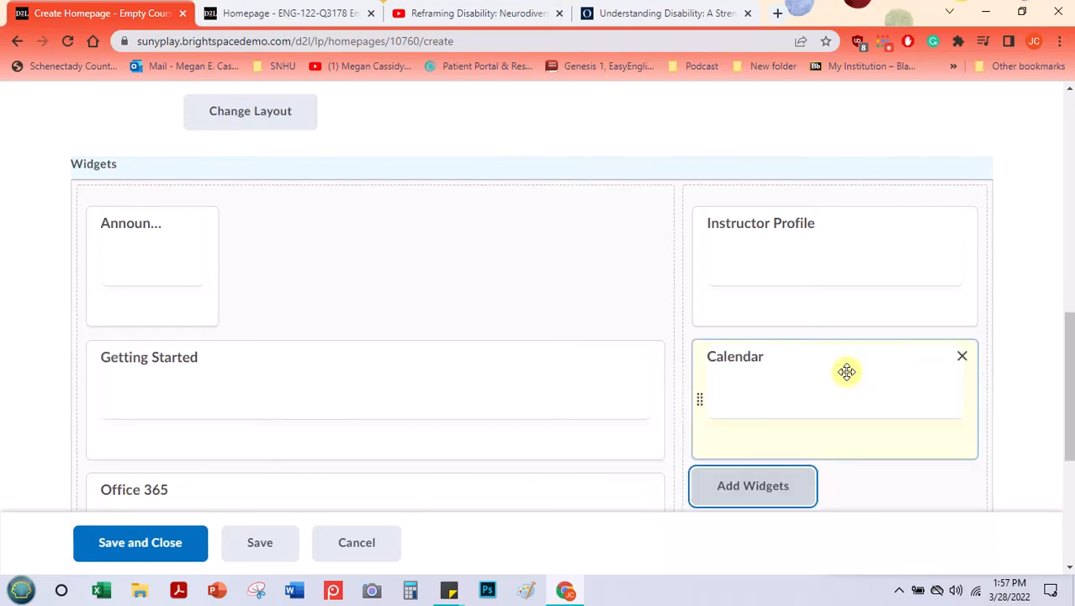
pyautogui.click(650, 360)
pyautogui.scroll(-2, 324, 286)
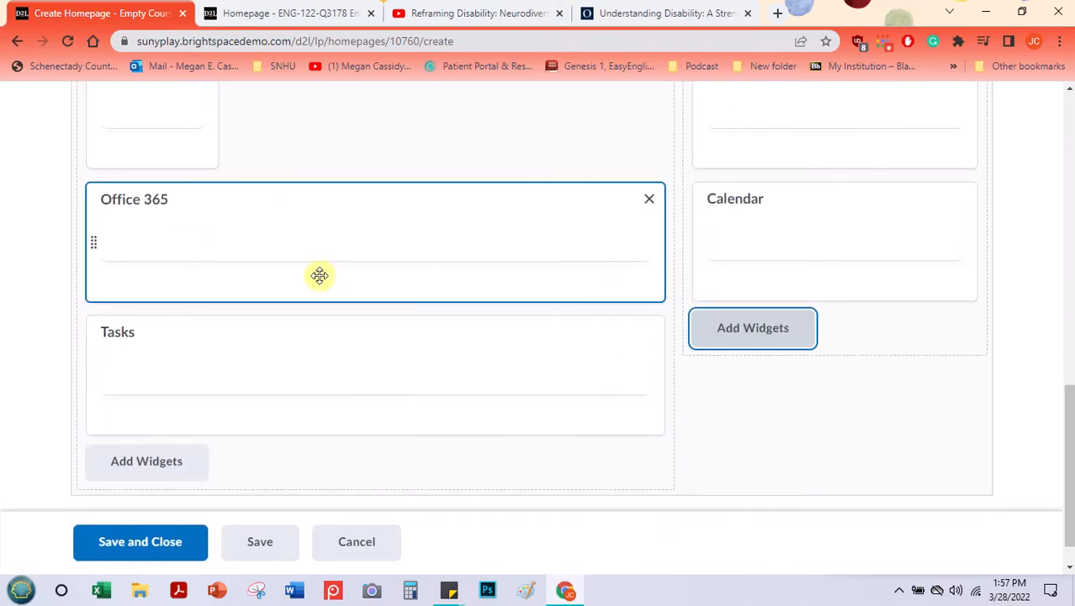
pyautogui.scroll(2, 318, 275)
pyautogui.scroll(-2, 318, 277)
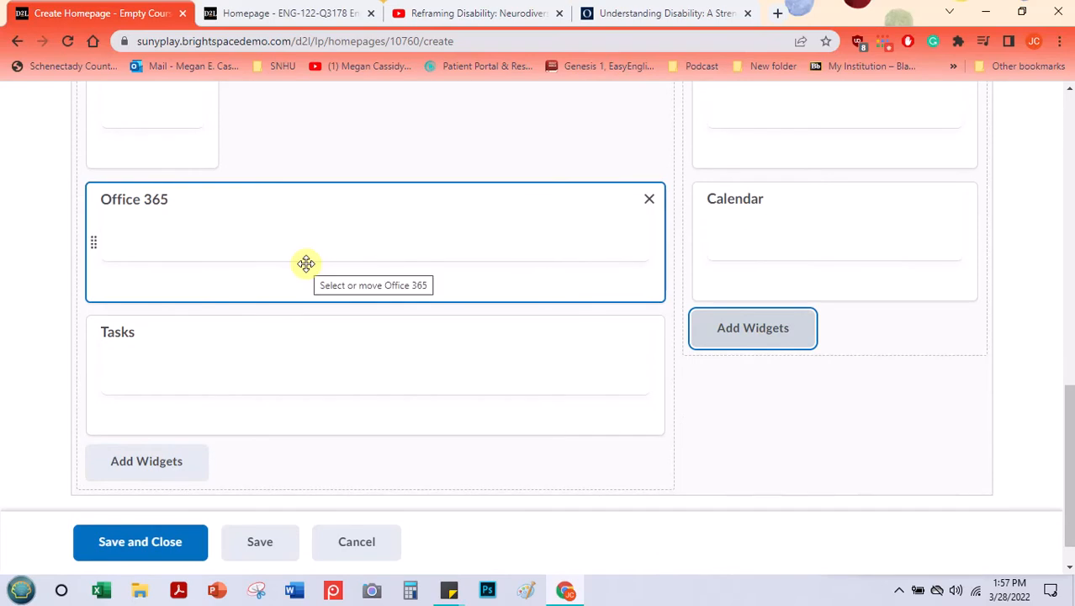
pyautogui.scroll(4, 379, 231)
pyautogui.scroll(-4, 407, 231)
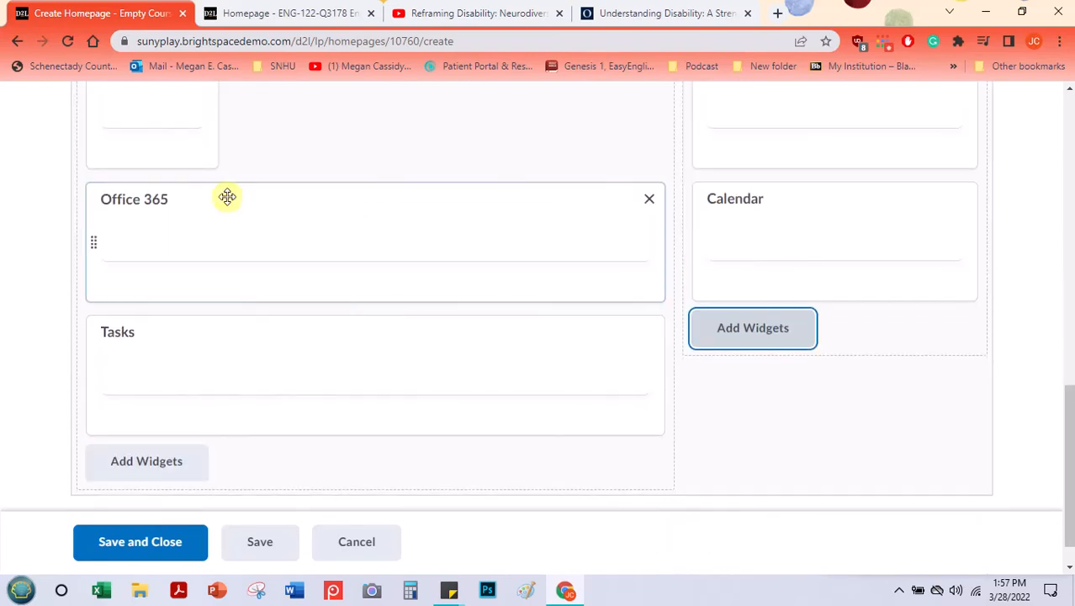
pyautogui.scroll(1, 135, 179)
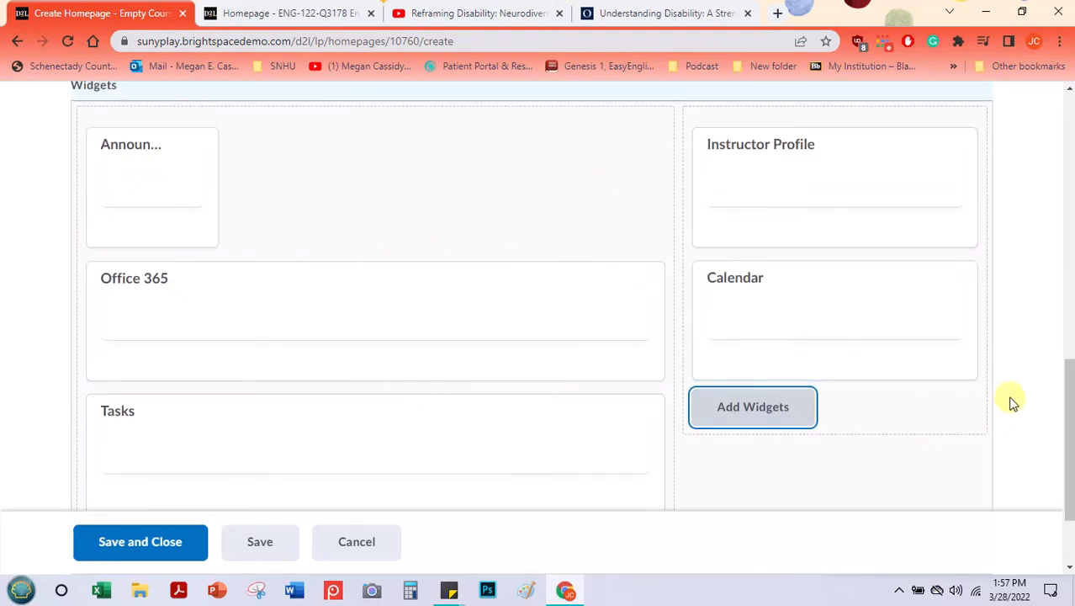
# Step: Save the English Class Test Page homepage and close its editor
pyautogui.scroll(-2, 1024, 290)
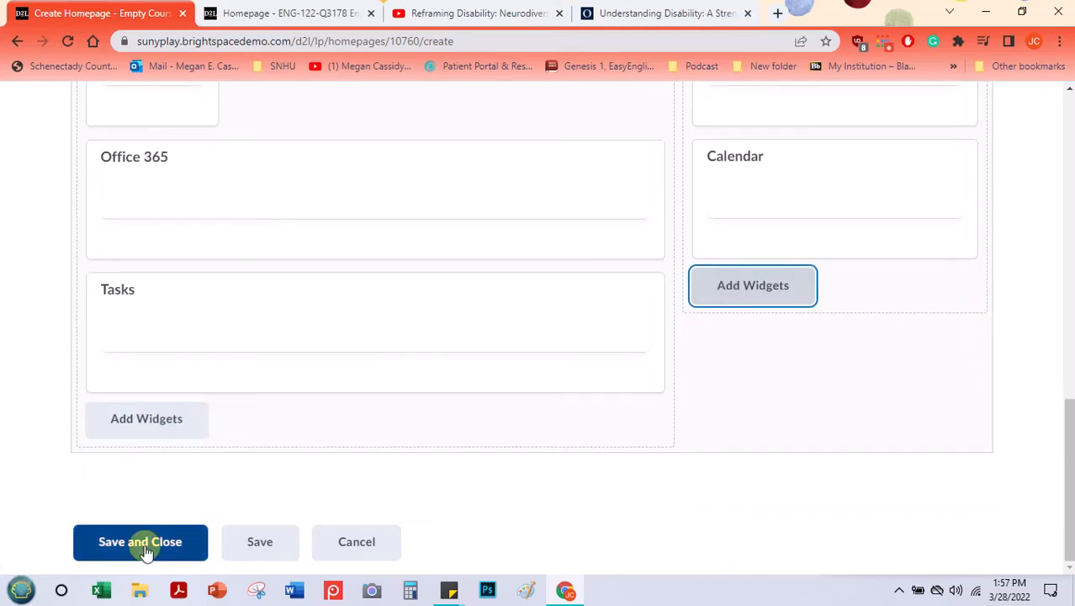
pyautogui.click(273, 544)
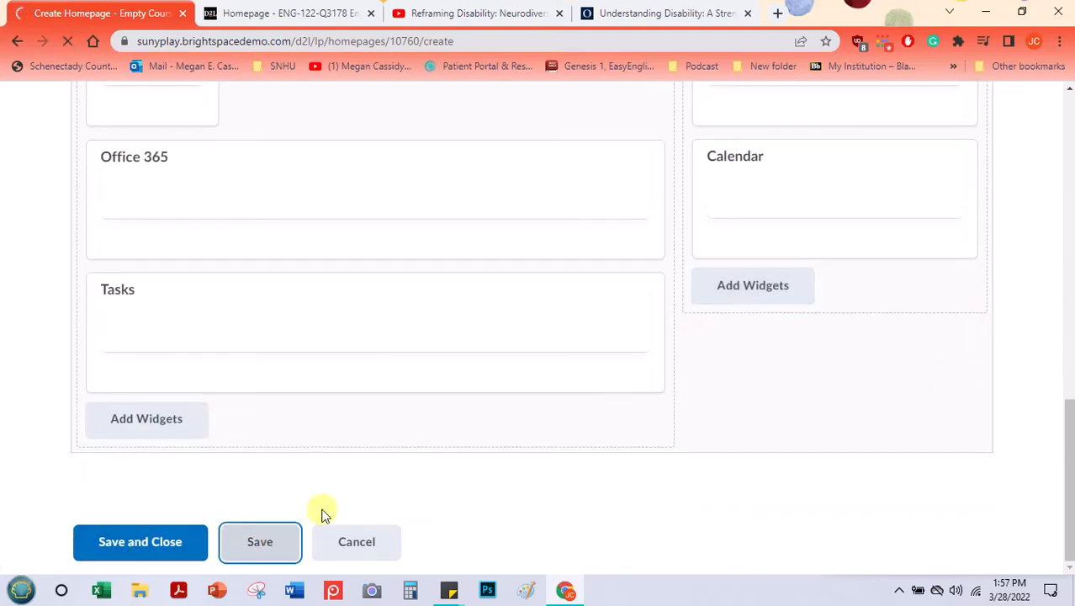
pyautogui.click(137, 541)
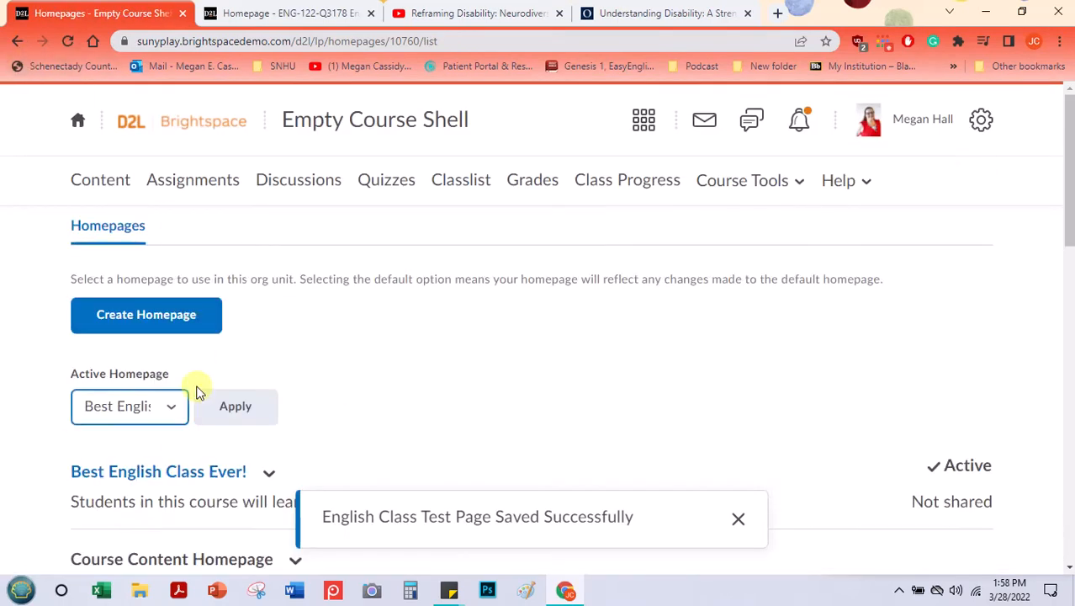
# Step: Make English Class Test Page the active homepage of the course and apply the change
pyautogui.click(171, 412)
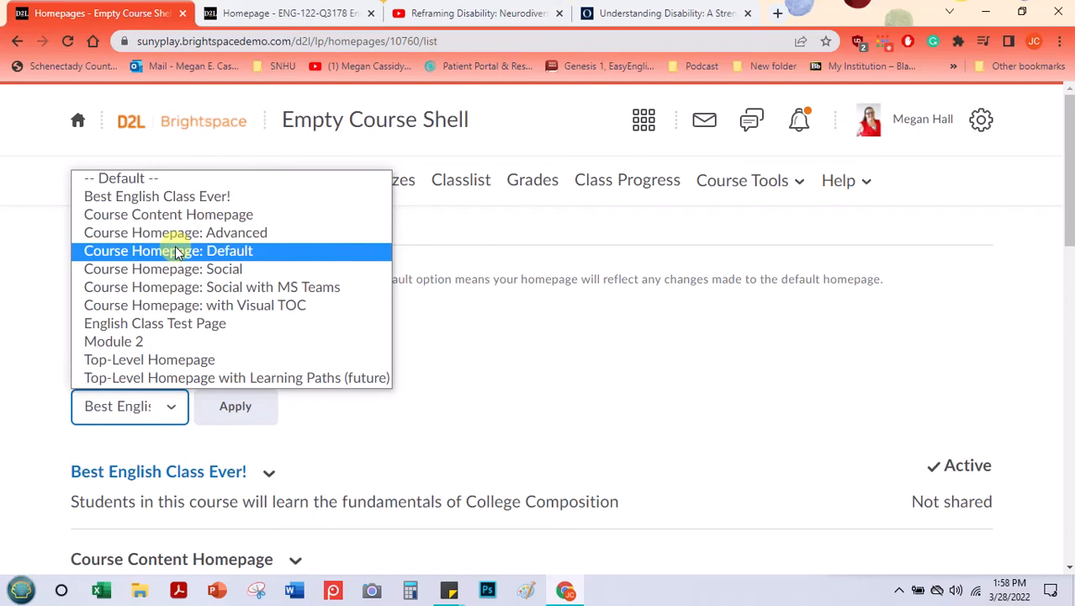
pyautogui.click(212, 331)
pyautogui.click(236, 412)
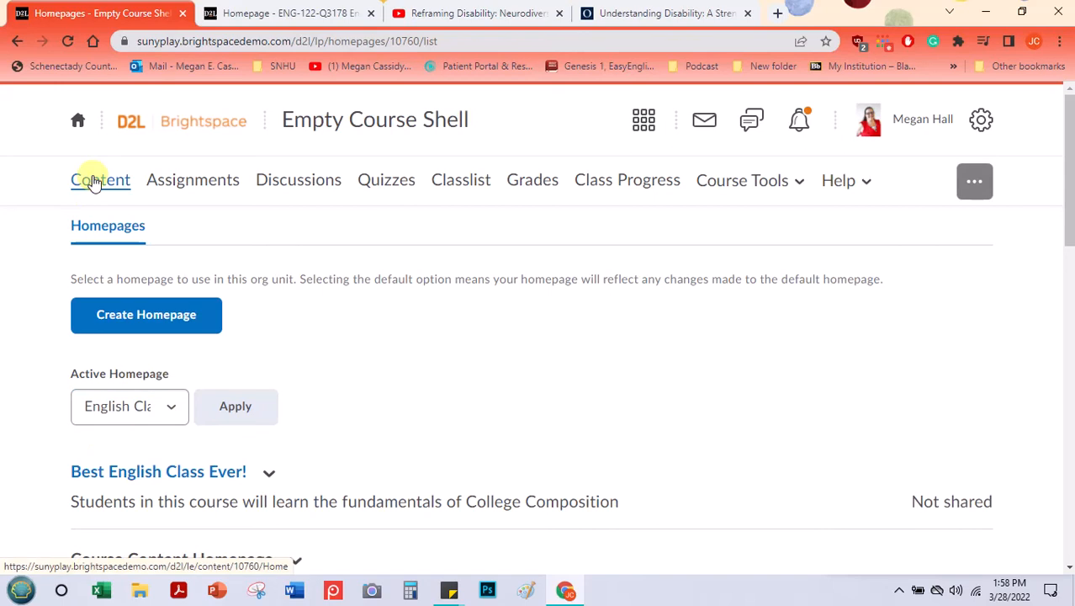
# Step: Open the course homepage and examine how the Announcements, Tasks, Instructor Profile and Calendar widgets are laid out
pyautogui.click(88, 128)
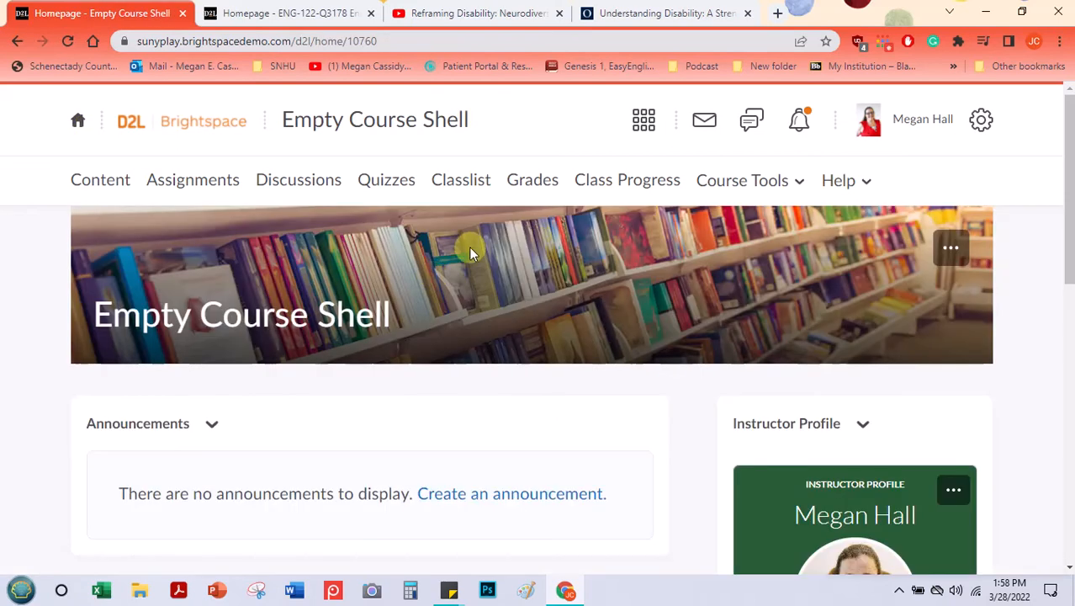
pyautogui.scroll(-2, 469, 248)
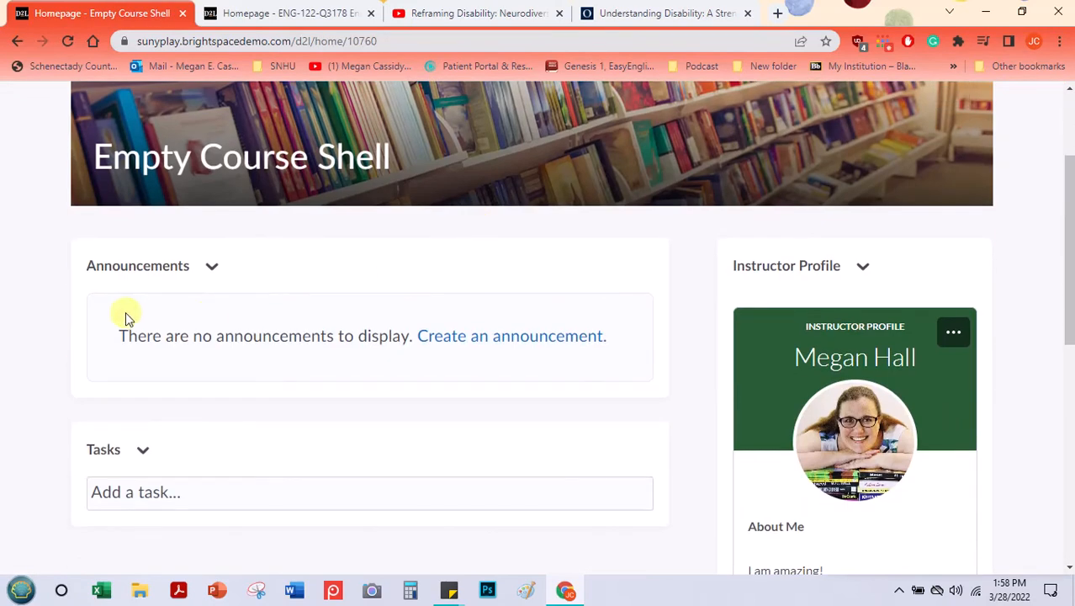
pyautogui.scroll(-1, 163, 409)
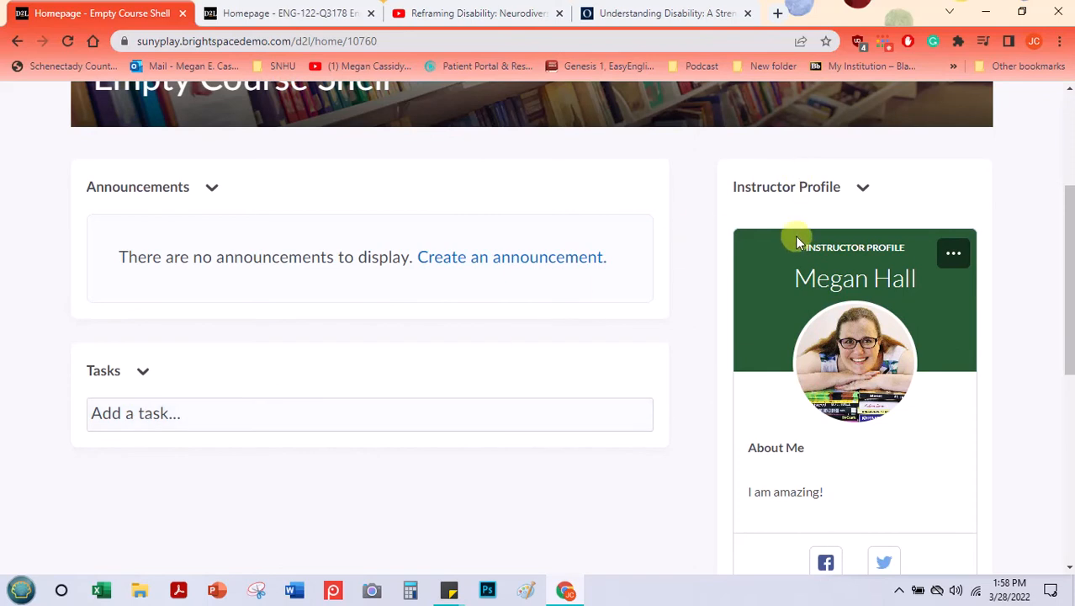
pyautogui.scroll(-6, 884, 282)
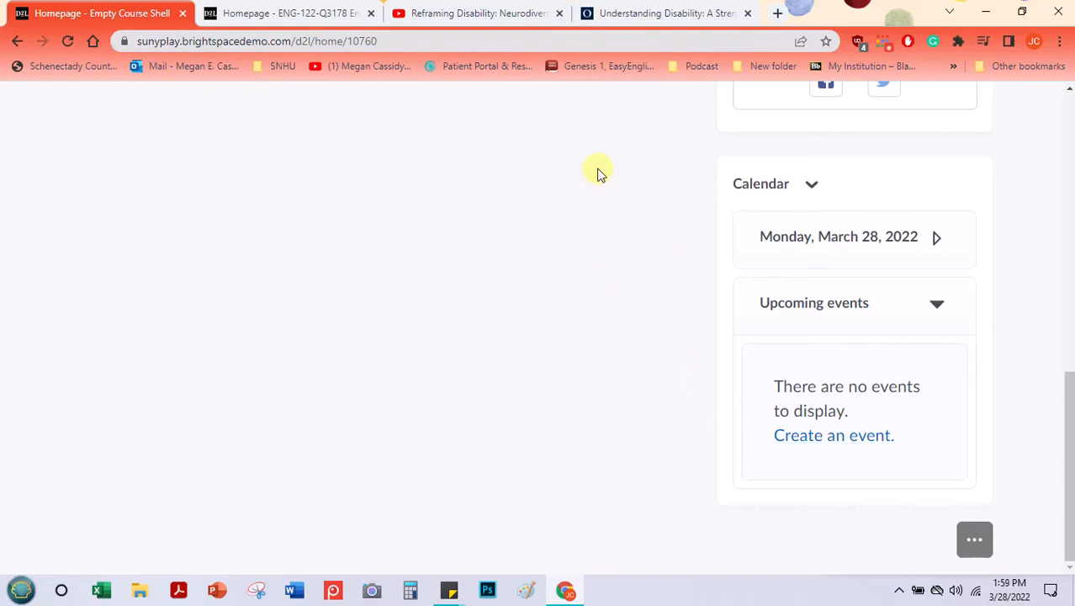
pyautogui.scroll(5, 594, 208)
pyautogui.scroll(1, 594, 208)
pyautogui.scroll(-5, 594, 208)
pyautogui.scroll(4, 594, 208)
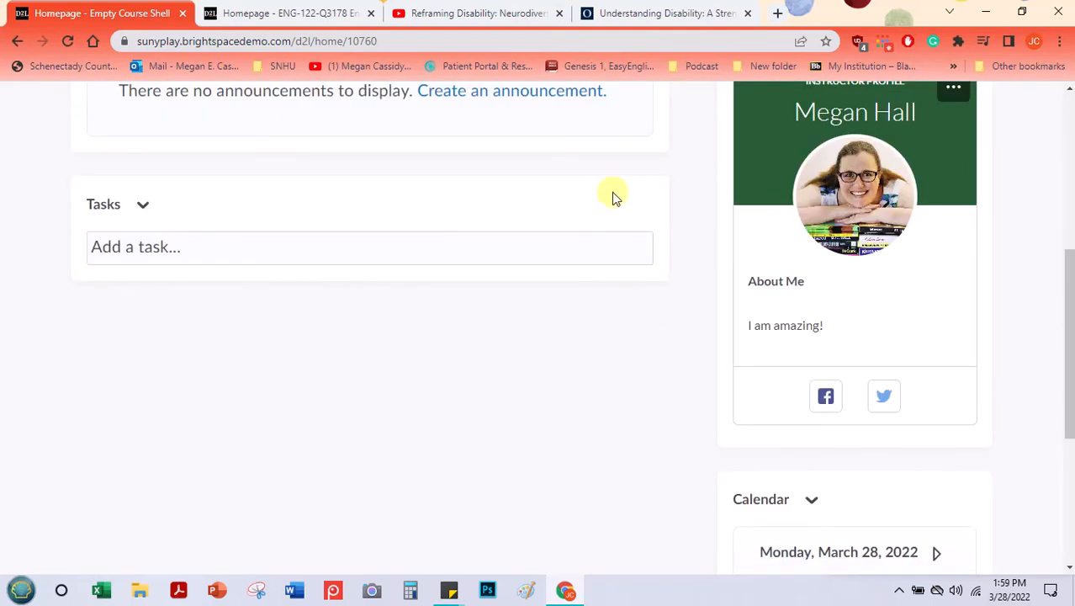
pyautogui.scroll(3, 611, 200)
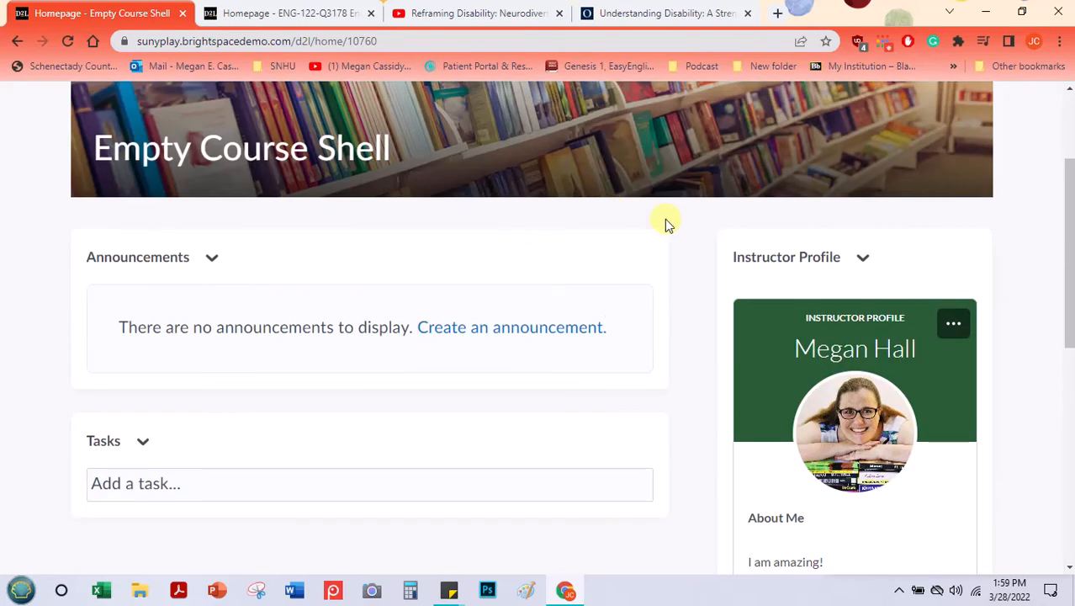
pyautogui.scroll(-4, 701, 219)
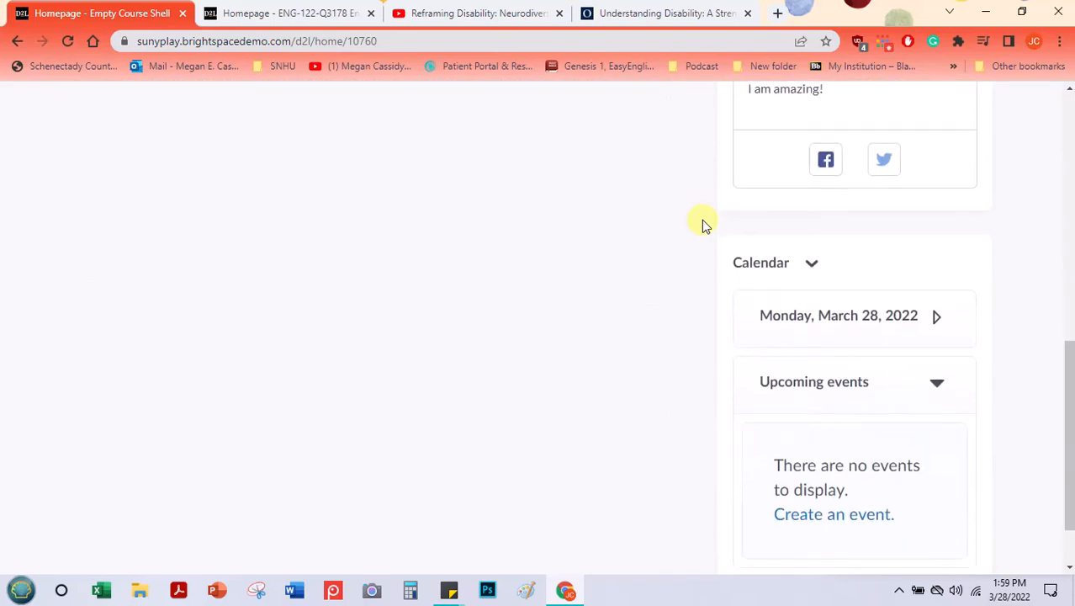
# Step: Collapse the Calendar widget, and return to the course homepage after opening the full calendar
pyautogui.click(812, 185)
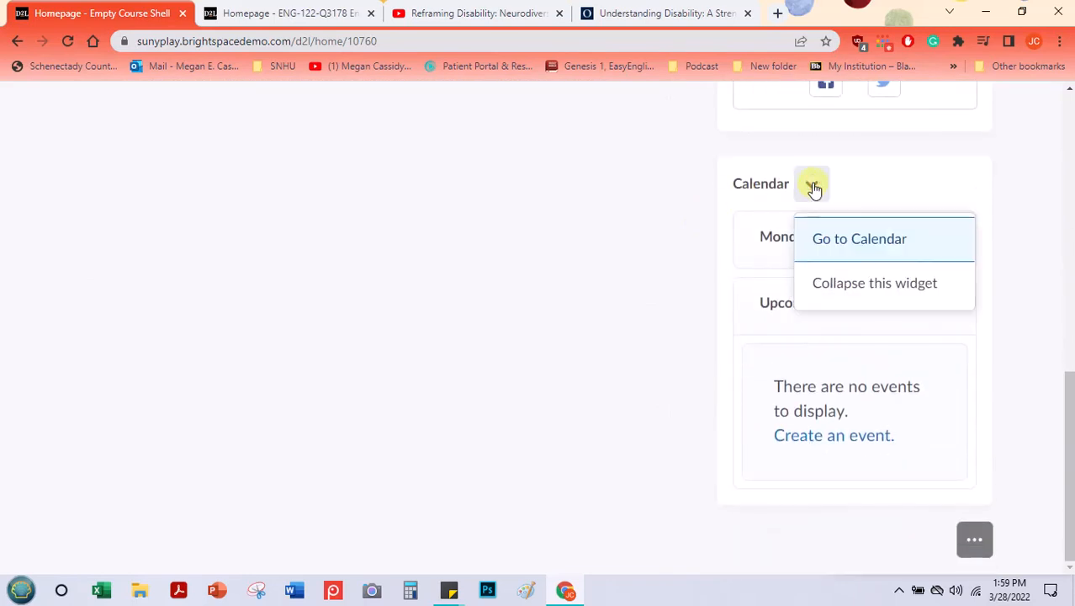
pyautogui.click(842, 286)
pyautogui.click(809, 480)
pyautogui.click(844, 374)
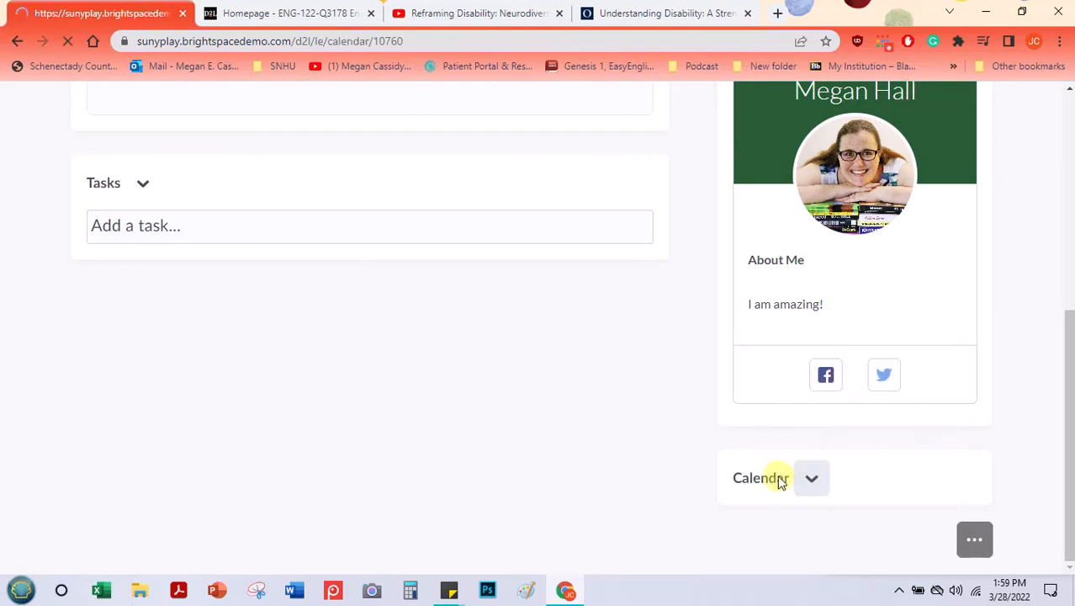
pyautogui.click(16, 41)
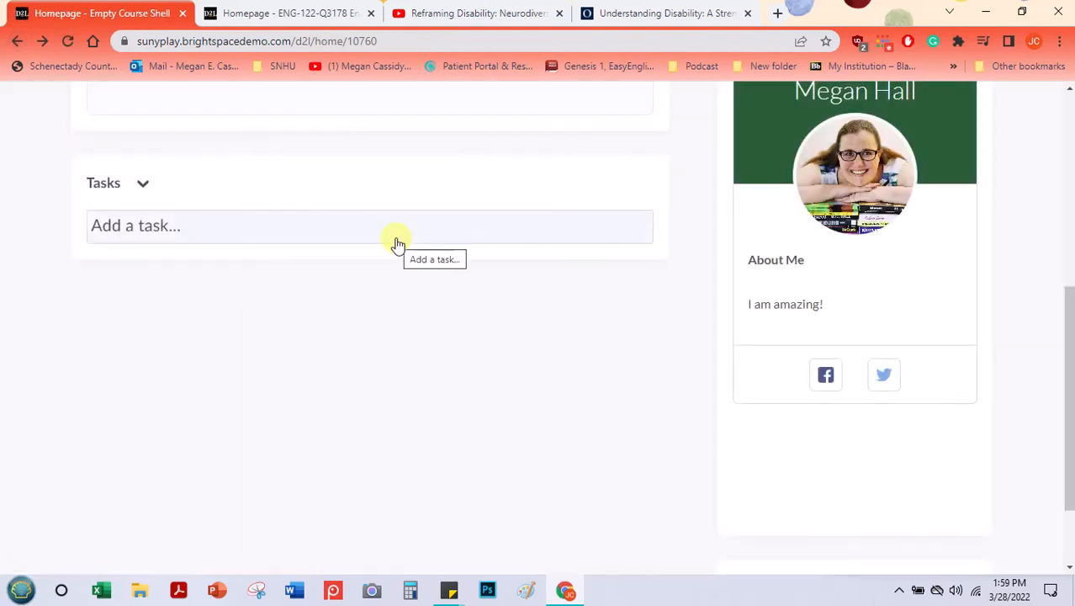
# Step: Open the course banner's text for customizing and enter the custom text Best English Class Ever!
pyautogui.scroll(3, 636, 338)
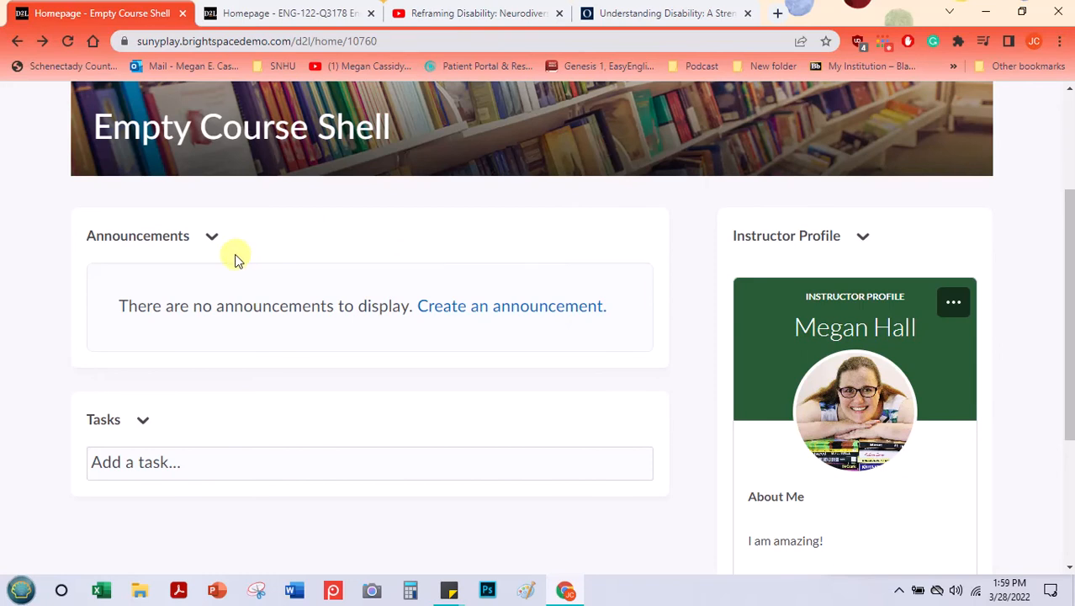
pyautogui.scroll(3, 235, 254)
pyautogui.moveTo(235, 254)
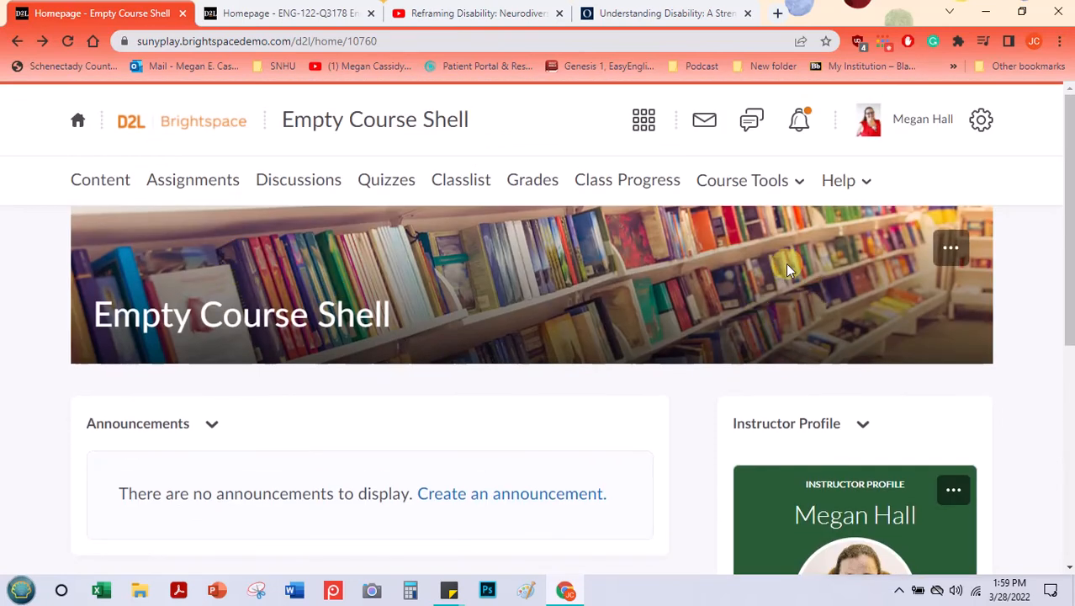
pyautogui.click(952, 248)
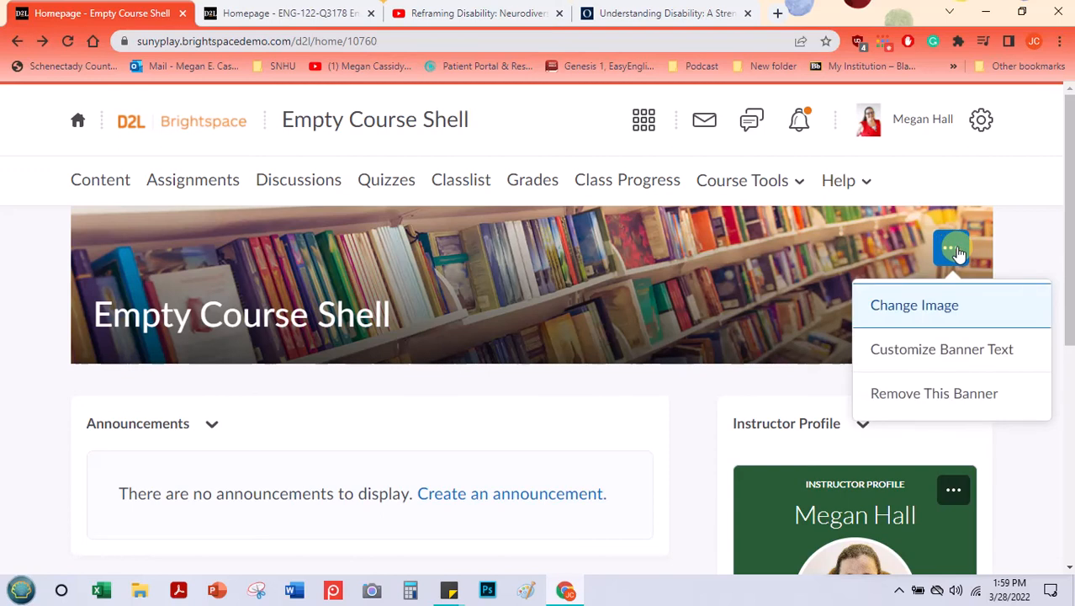
pyautogui.click(965, 348)
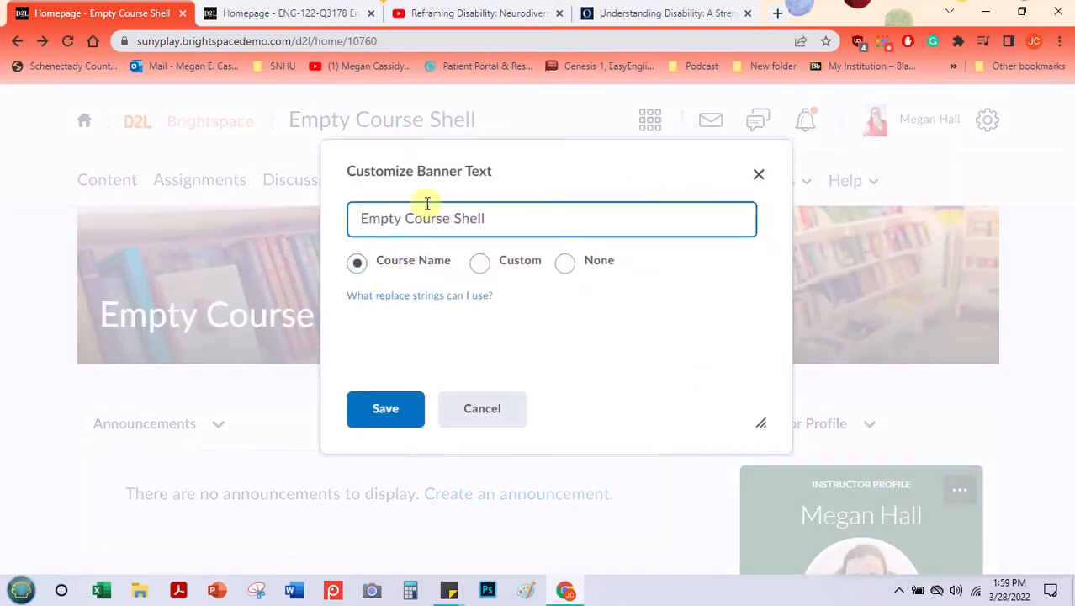
pyautogui.tripleClick(423, 215)
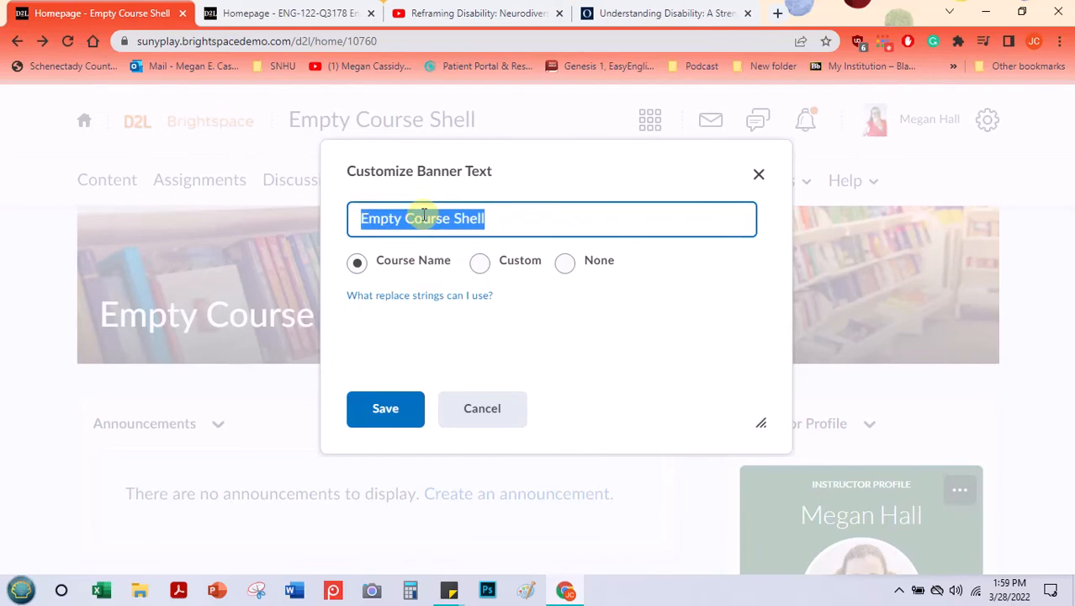
pyautogui.write('Best English Class Ever!')
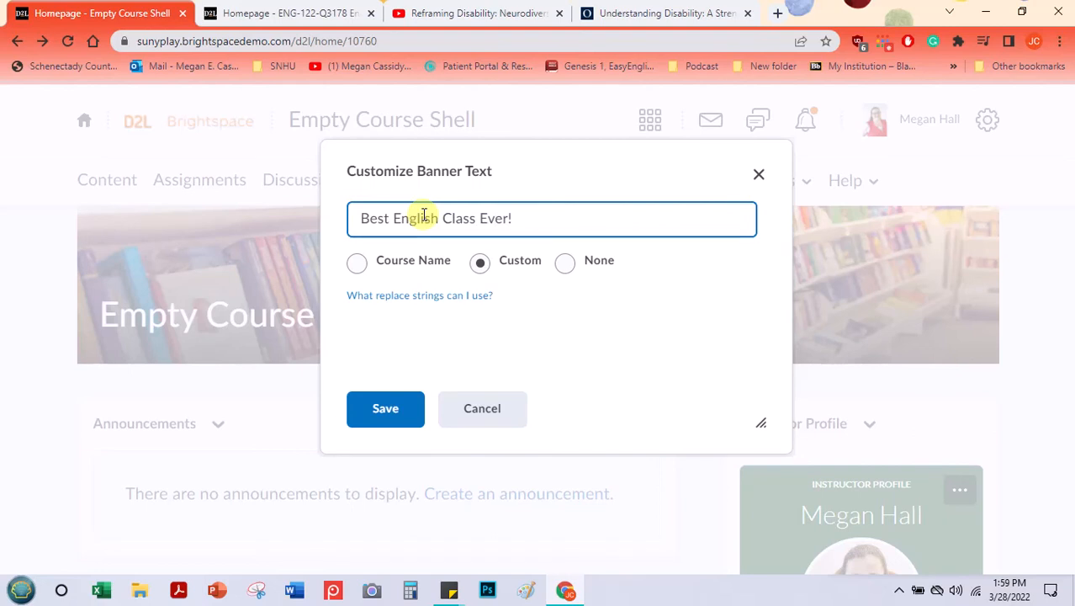
# Step: Replace the custom banner text with ENG 123 College Composition and save it
pyautogui.tripleClick(423, 215)
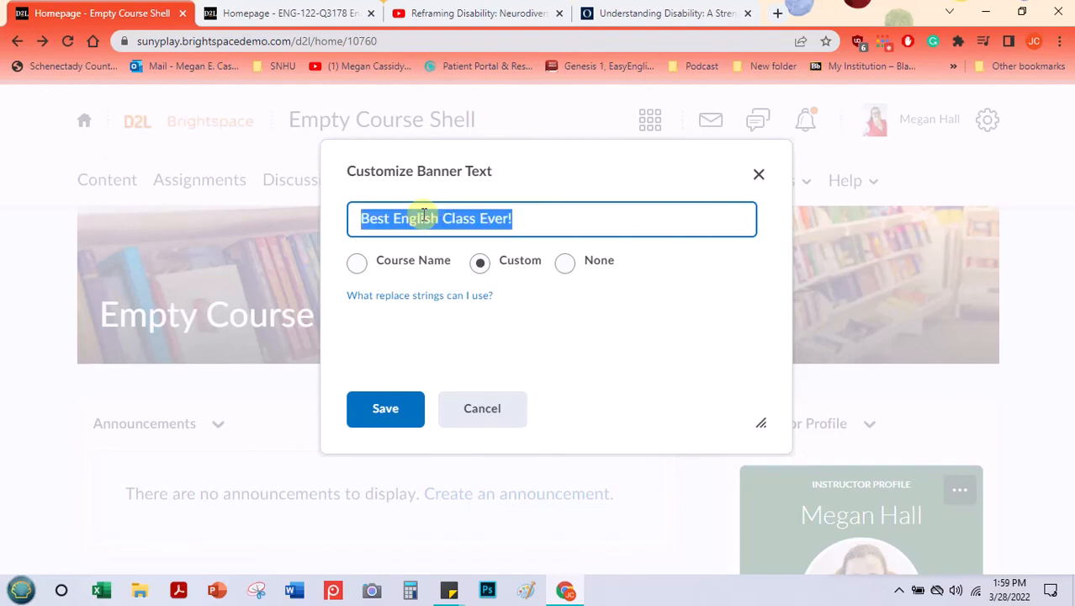
pyautogui.write('ENG 123')
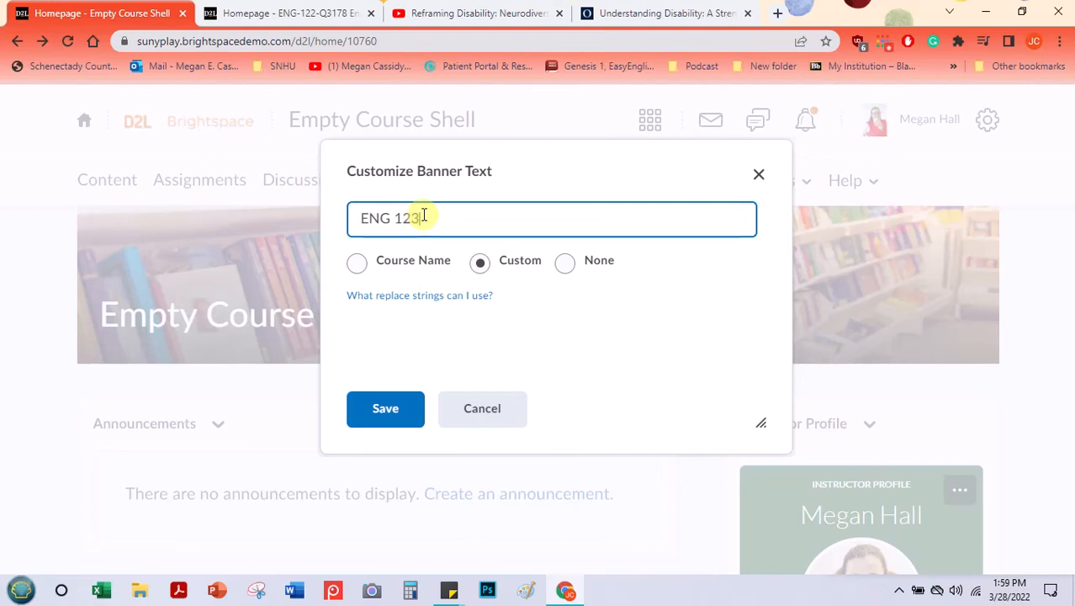
pyautogui.write(' College Composition')
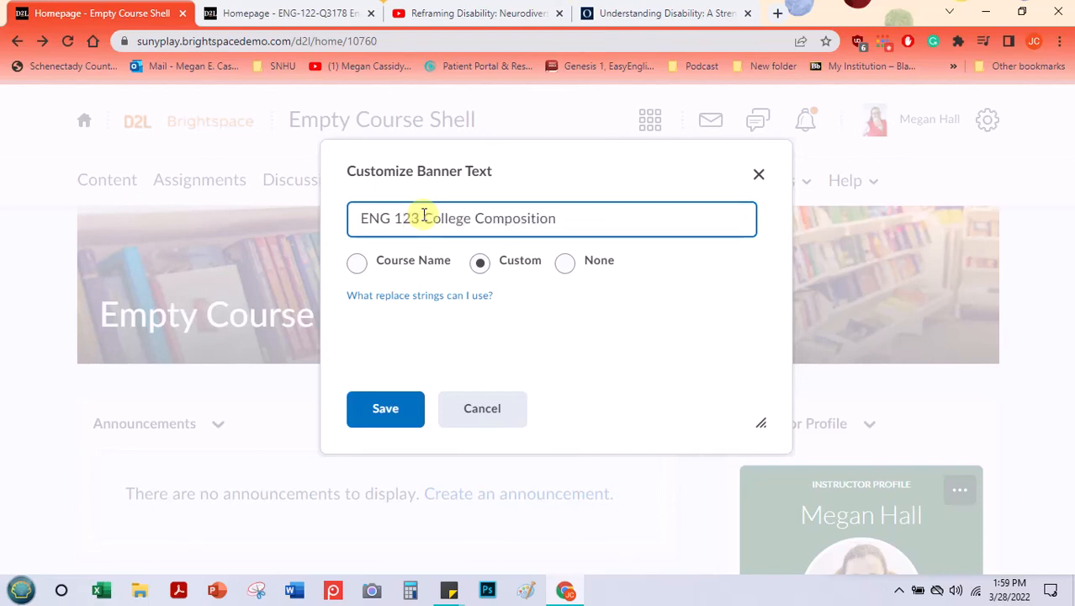
pyautogui.click(364, 412)
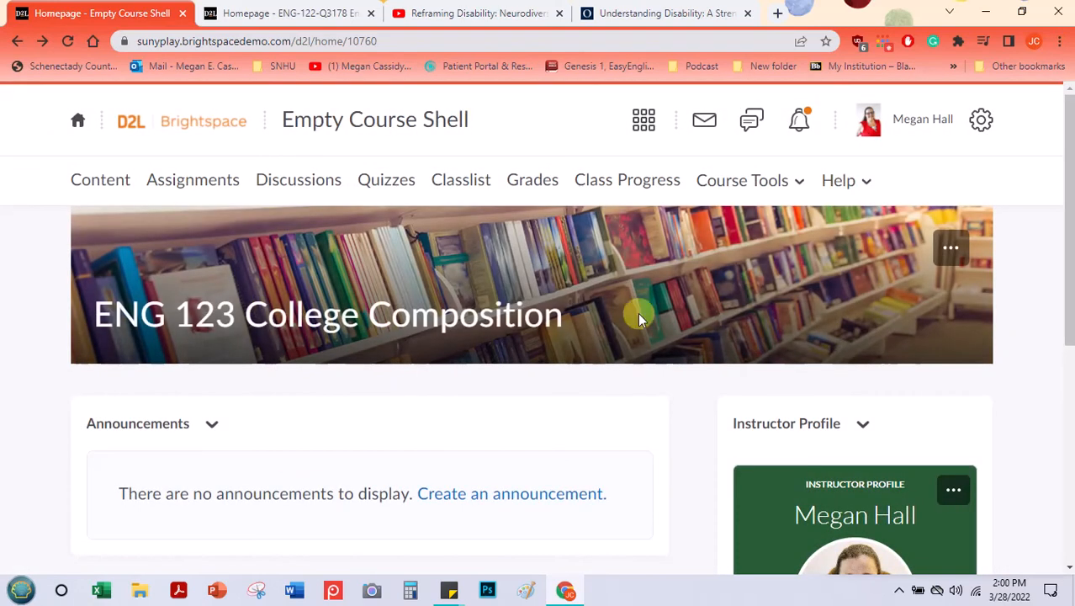
# Step: Open the image library for changing the course banner's picture and browse the available images
pyautogui.click(948, 247)
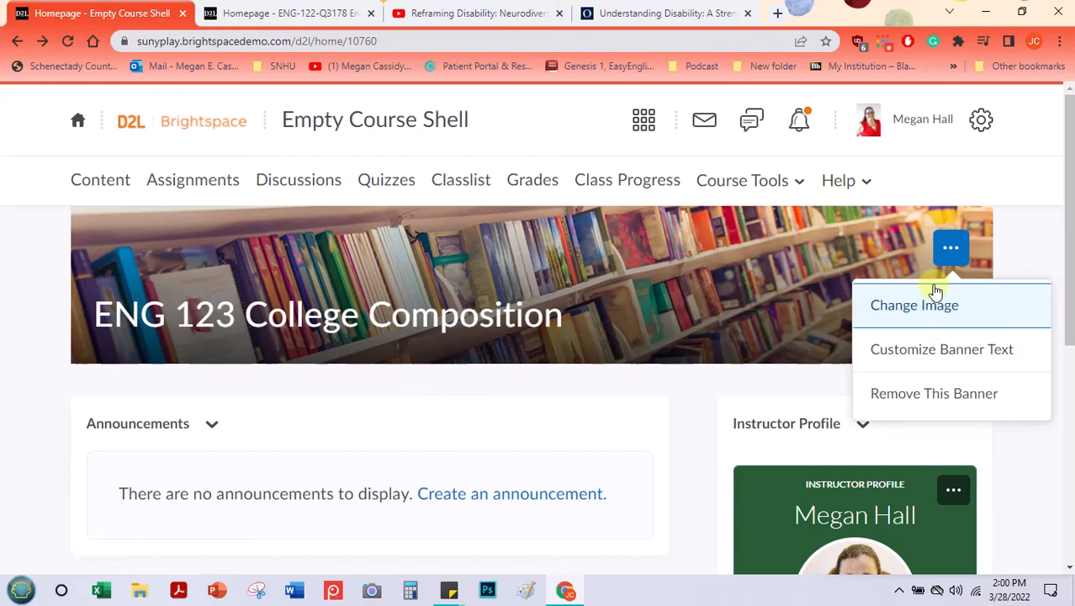
pyautogui.click(946, 308)
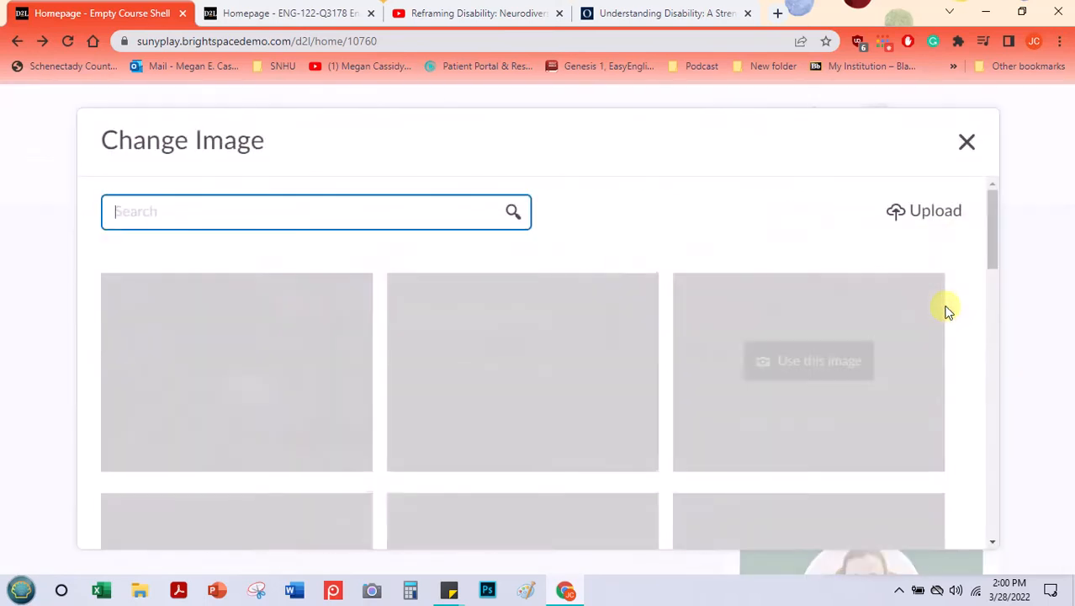
pyautogui.scroll(-3, 611, 248)
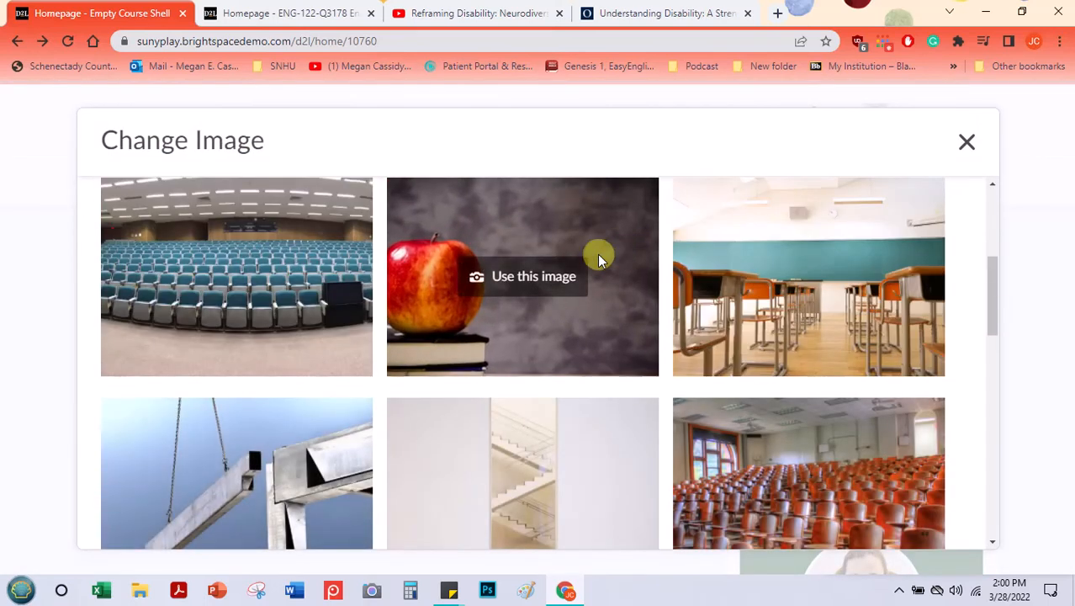
pyautogui.scroll(-5, 288, 259)
pyautogui.scroll(-10, 467, 245)
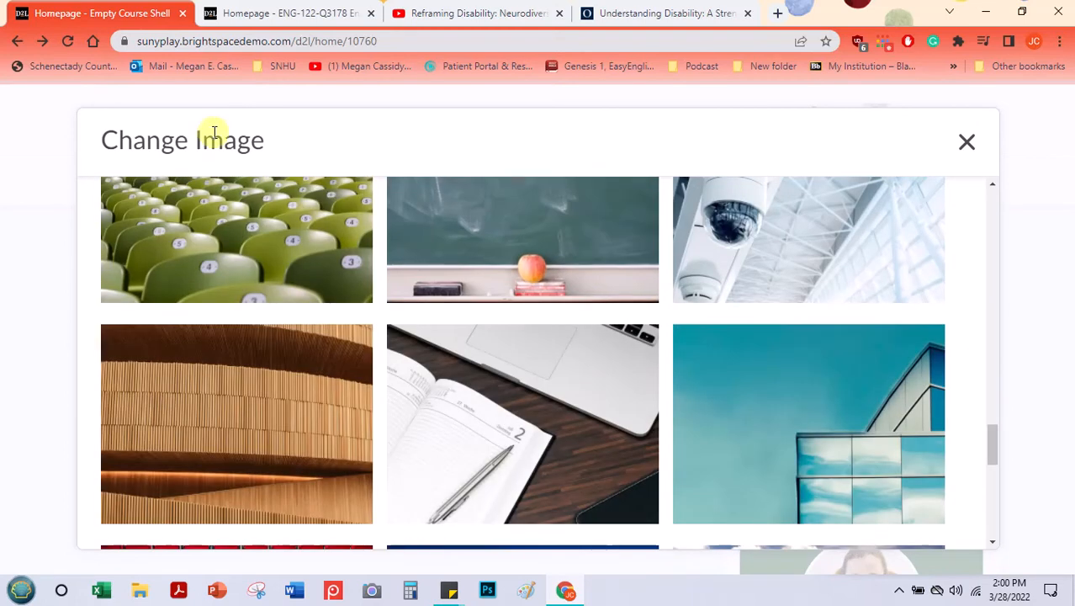
pyautogui.scroll(3, 281, 308)
pyautogui.scroll(15, 281, 308)
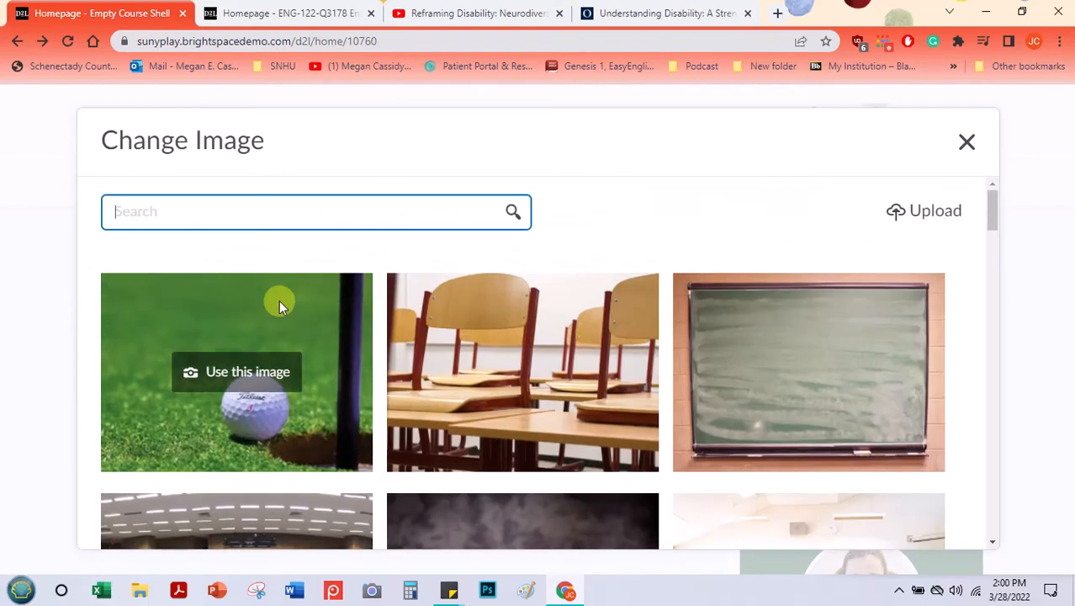
# Step: Search the banner images for planes and use the purple starry sky above dark hills as the course banner
pyautogui.click(225, 222)
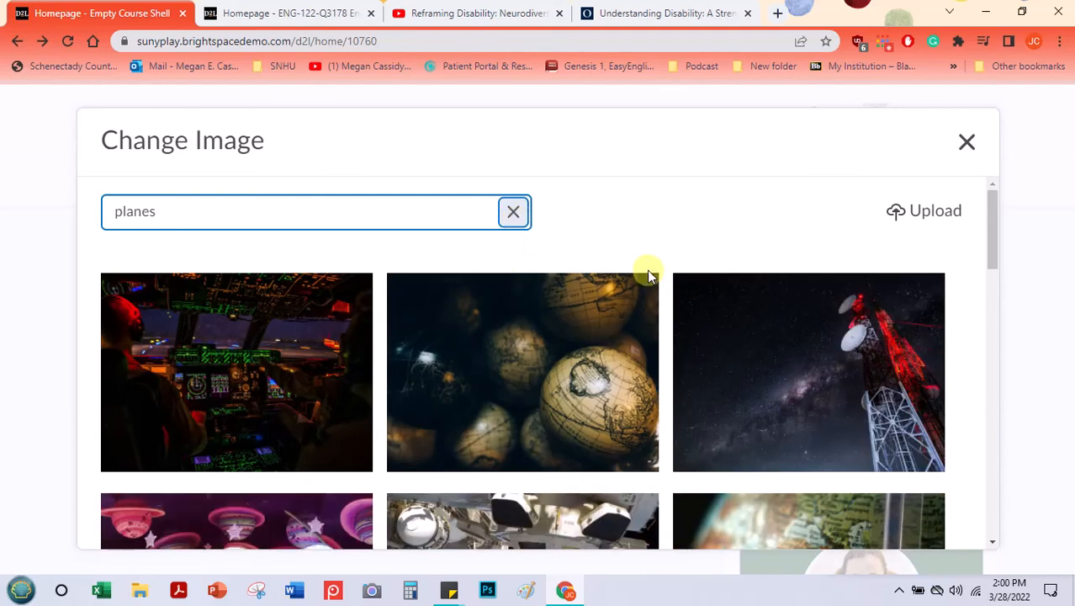
pyautogui.scroll(-5, 636, 269)
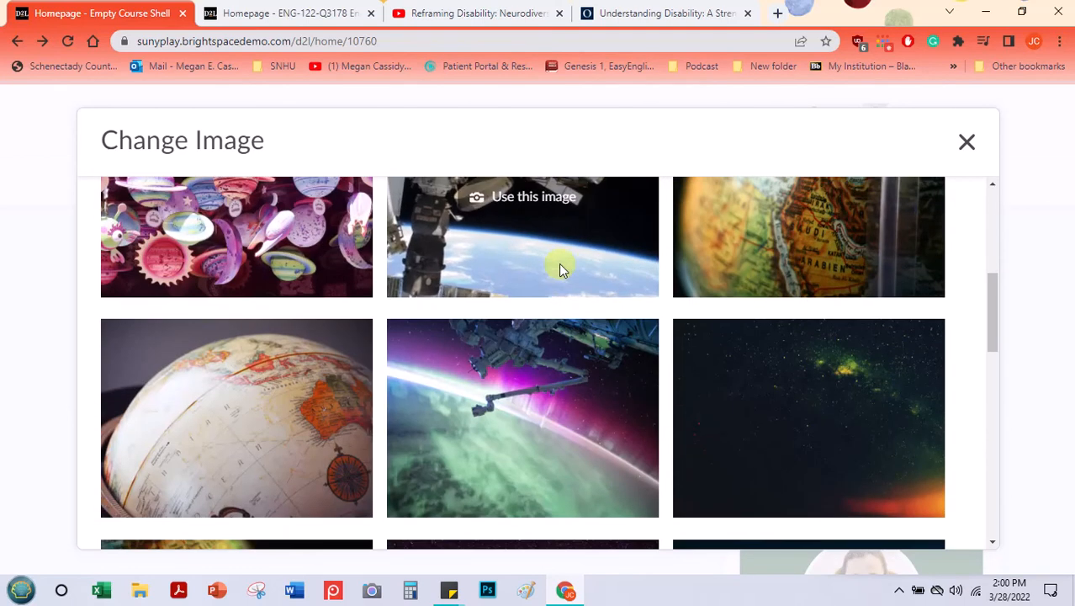
pyautogui.scroll(-2, 227, 245)
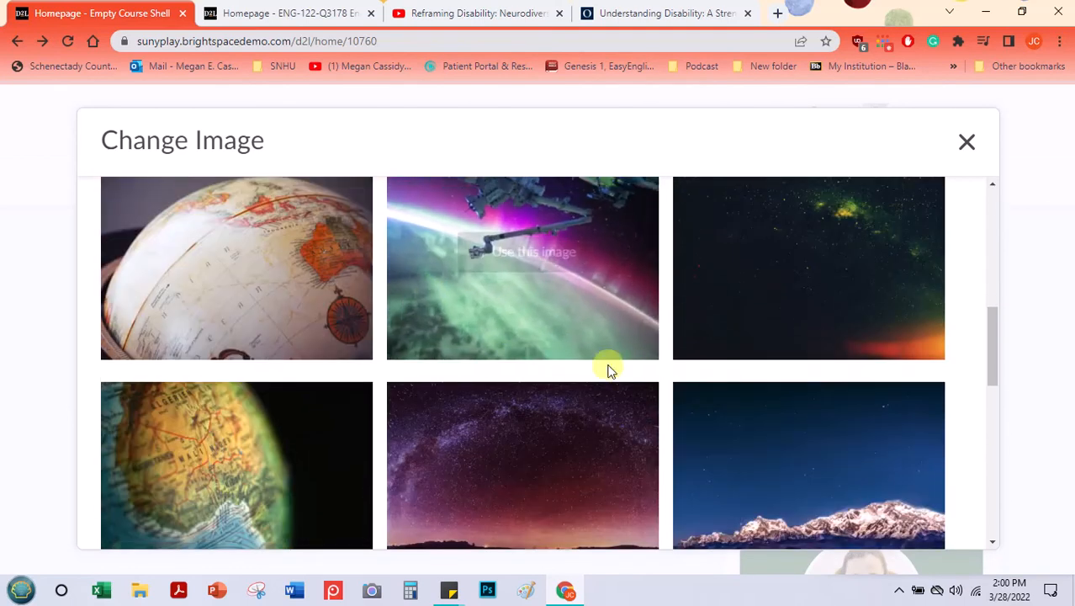
pyautogui.scroll(-3, 607, 368)
pyautogui.scroll(-3, 481, 429)
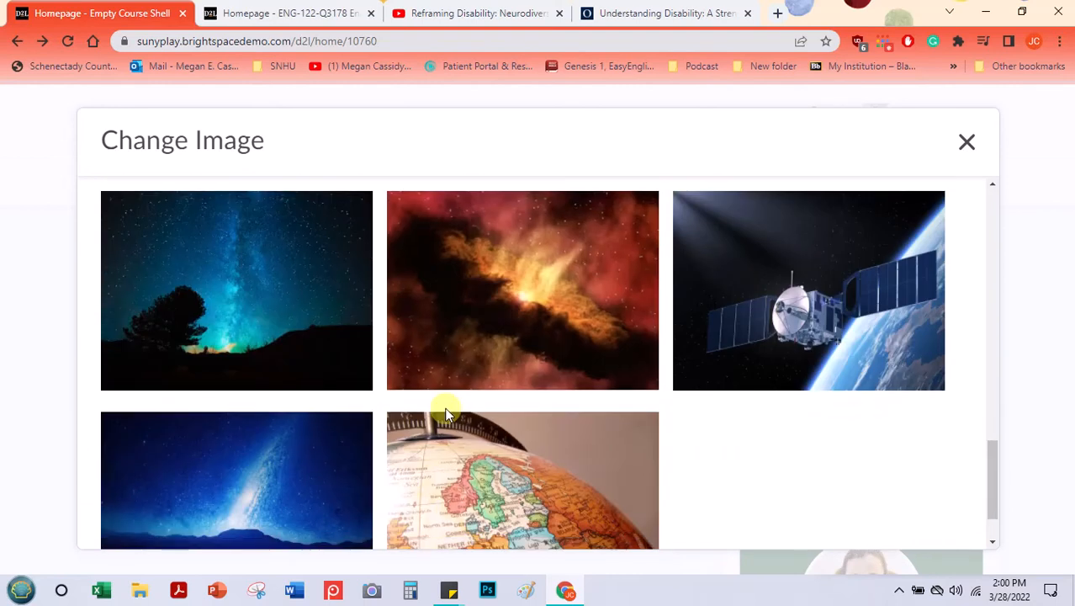
pyautogui.scroll(-2, 446, 414)
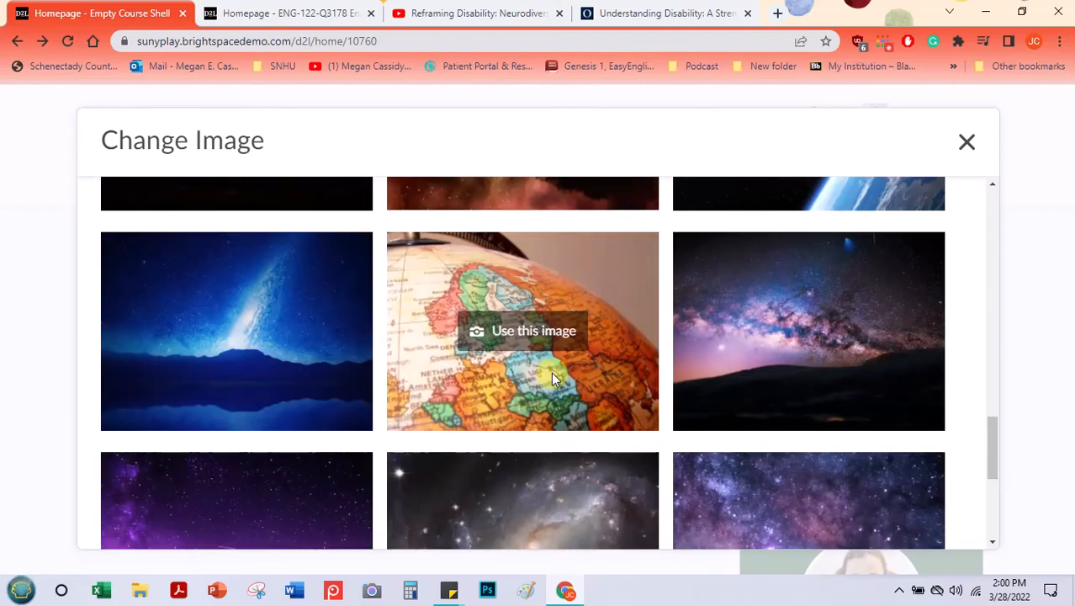
pyautogui.scroll(-1, 550, 371)
pyautogui.scroll(-1, 551, 371)
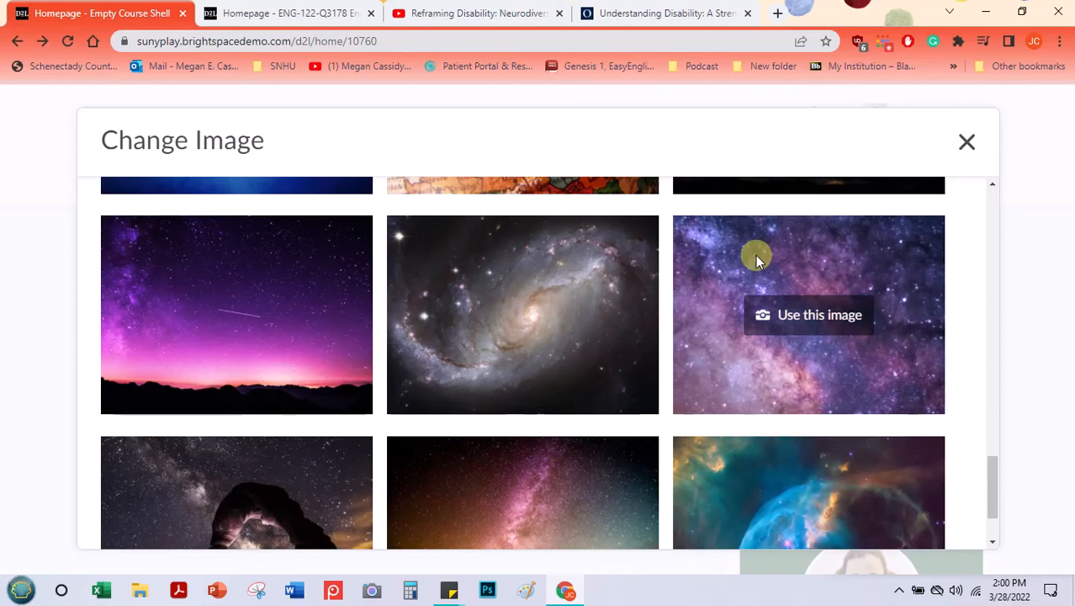
pyautogui.click(292, 313)
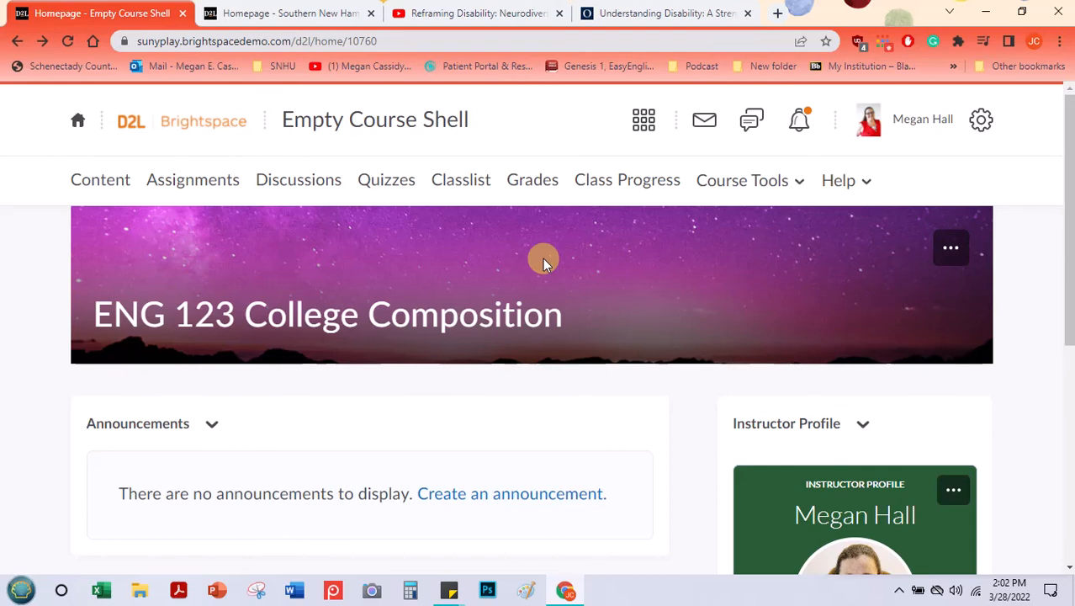
# Step: Reopen the banner's image library, browse the other available pictures, and close it without choosing one
pyautogui.click(952, 247)
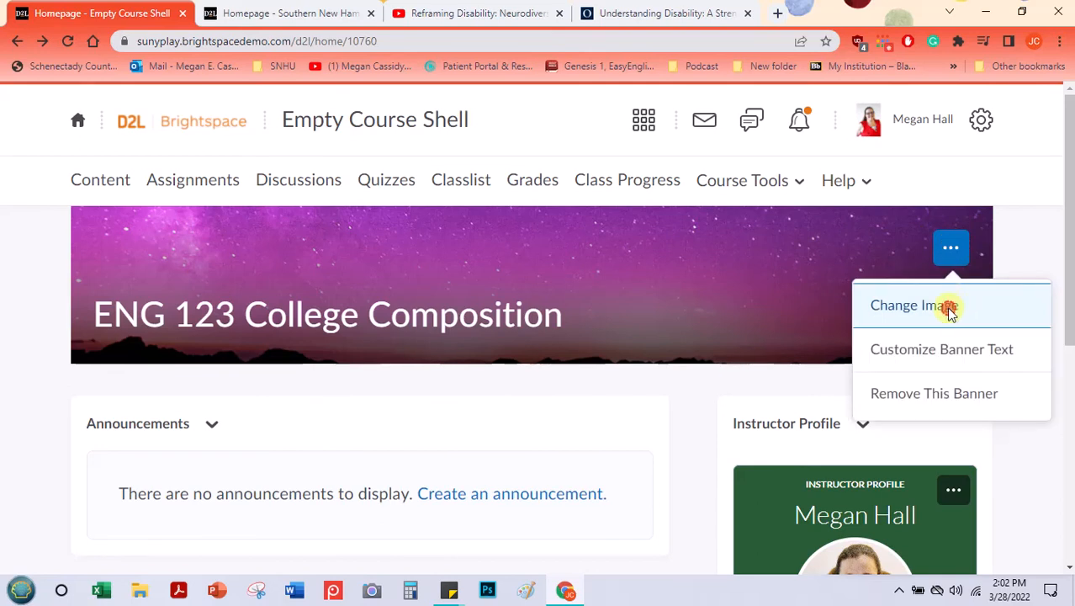
pyautogui.click(949, 311)
pyautogui.moveTo(991, 220); pyautogui.dragTo(792, 326)
pyautogui.scroll(-3, 588, 247)
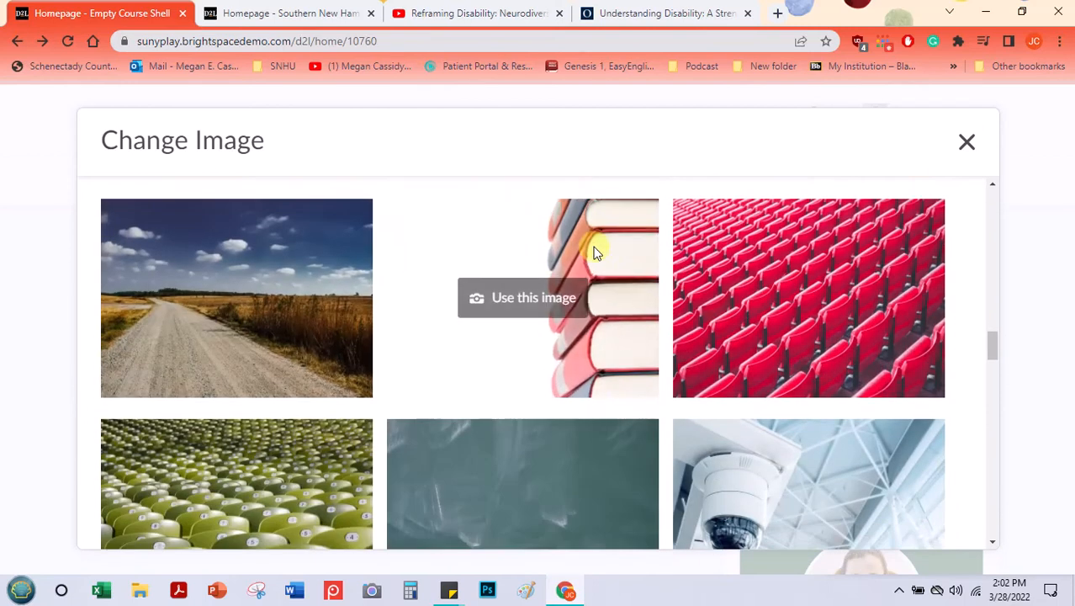
pyautogui.scroll(-6, 594, 251)
pyautogui.scroll(-5, 592, 351)
pyautogui.scroll(5, 592, 350)
pyautogui.scroll(15, 592, 350)
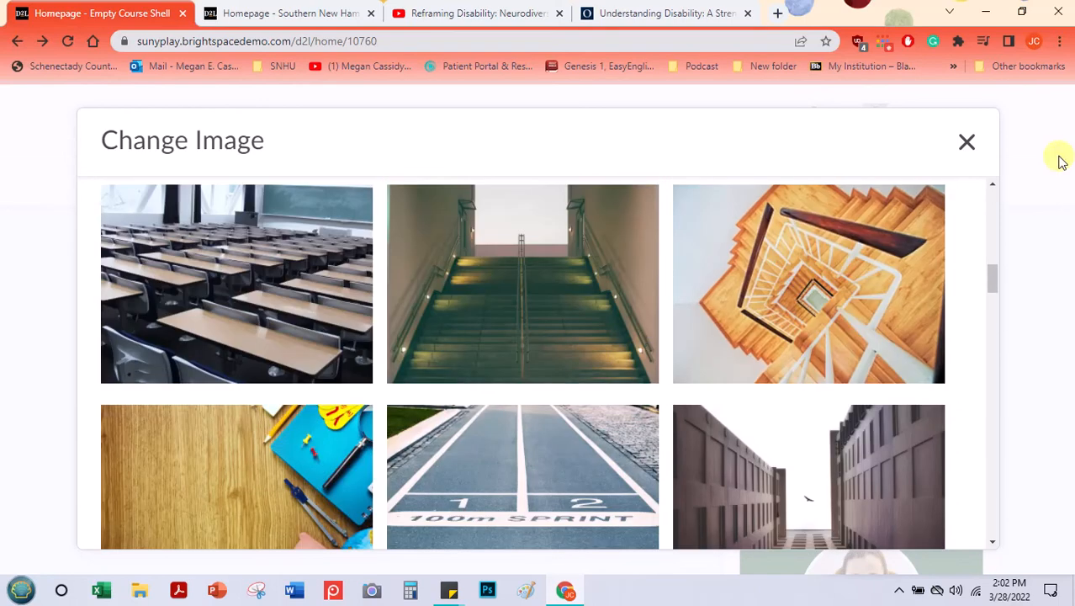
pyautogui.click(967, 142)
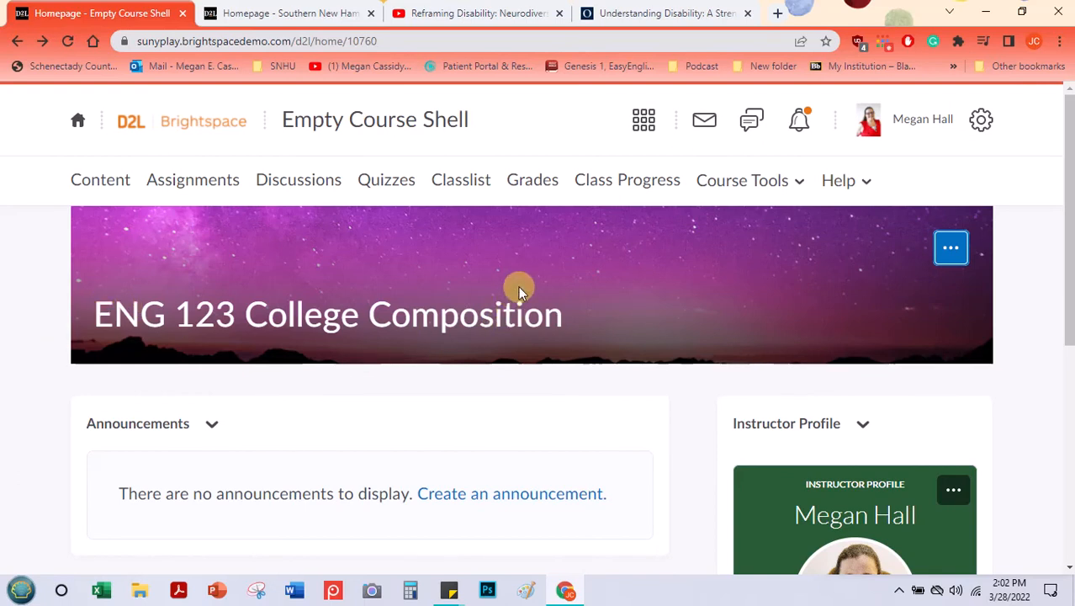
# Step: Look over the Announcements, Tasks, Instructor Profile and Calendar widgets below the course banner
pyautogui.scroll(-2, 518, 291)
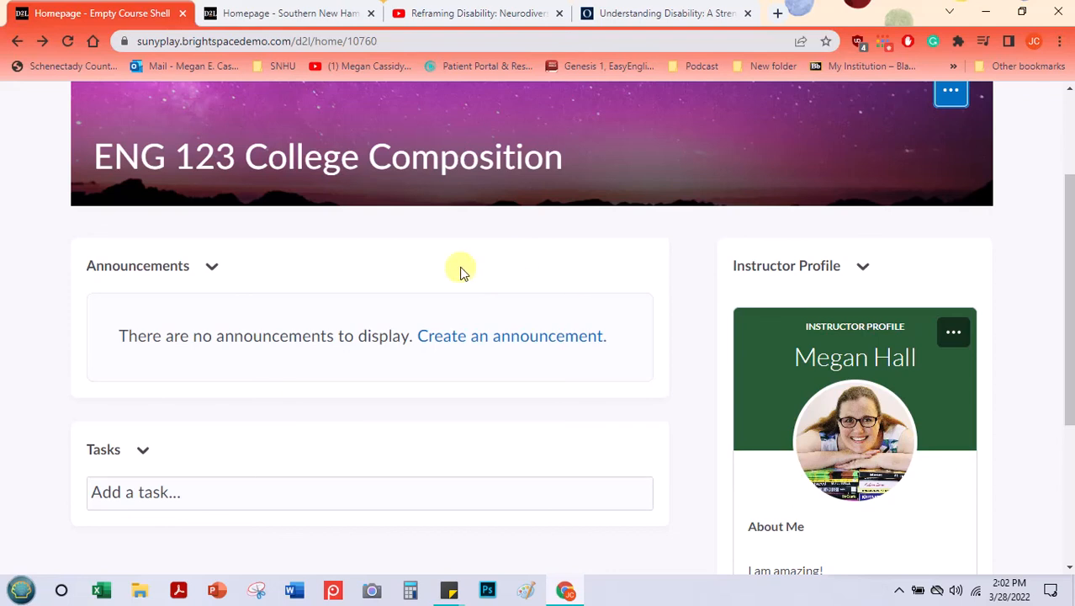
pyautogui.scroll(-1, 460, 270)
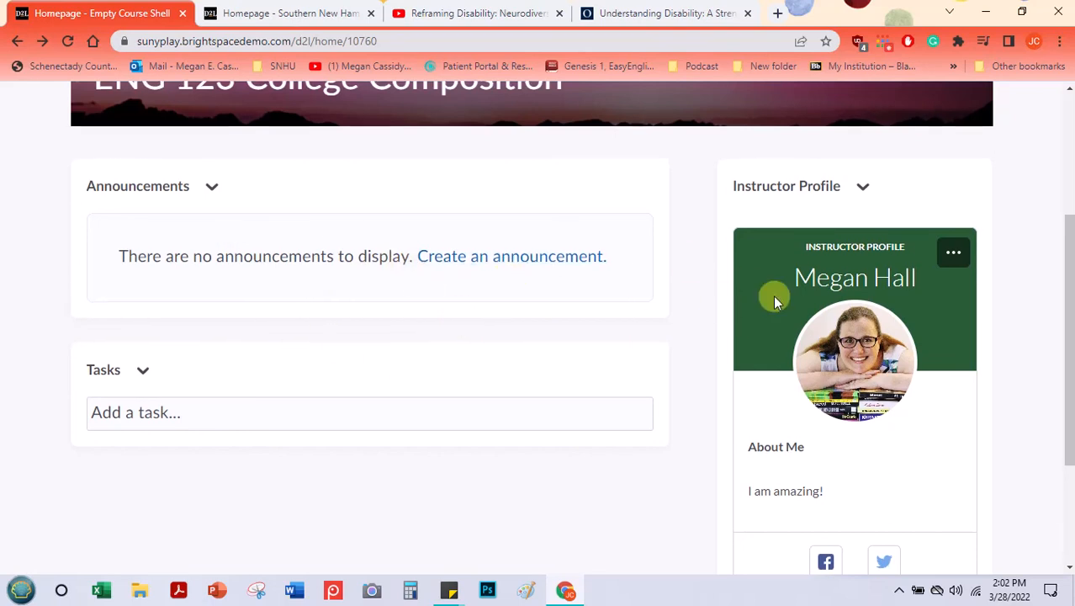
pyautogui.scroll(-2, 775, 301)
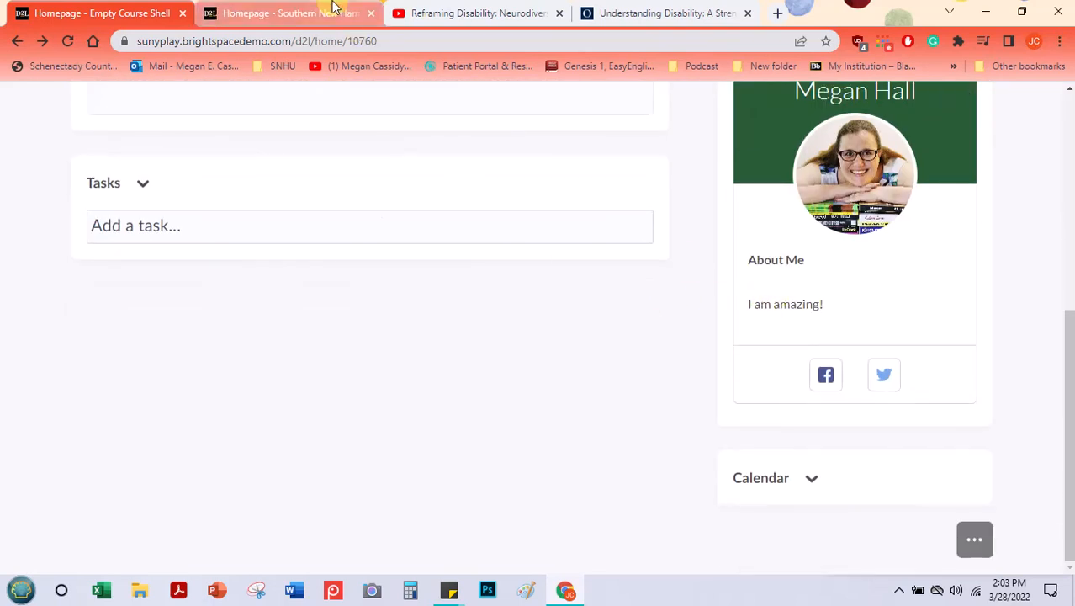
# Step: Switch to the Southern New Hampshire University homepage and open the Fostering Diversity, Equity, and Inclusion course
pyautogui.click(288, 14)
pyautogui.scroll(-5, 446, 202)
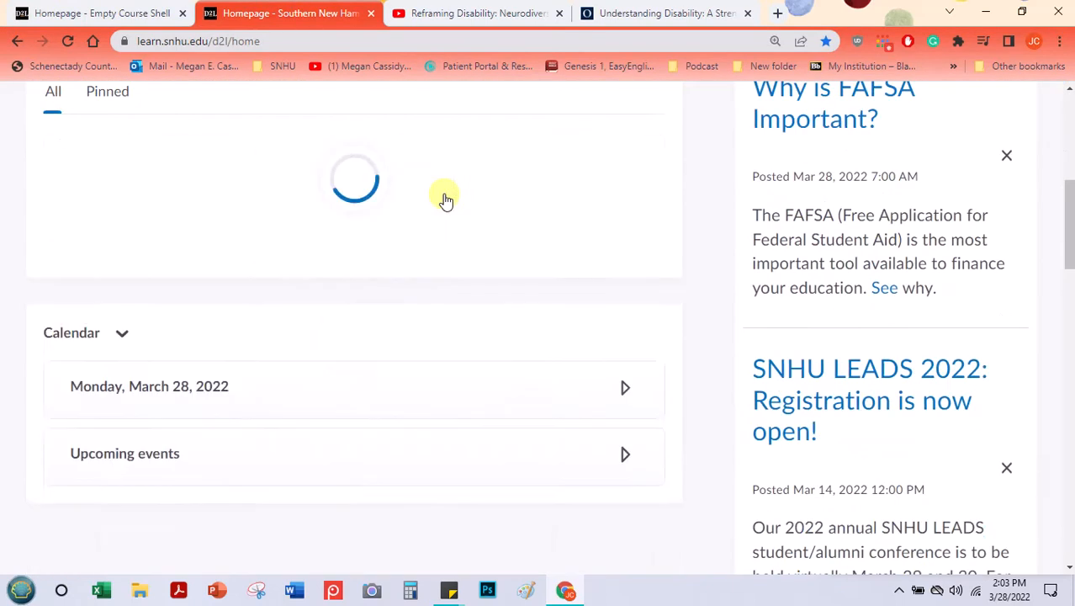
pyautogui.scroll(-1, 449, 211)
pyautogui.scroll(-1, 454, 216)
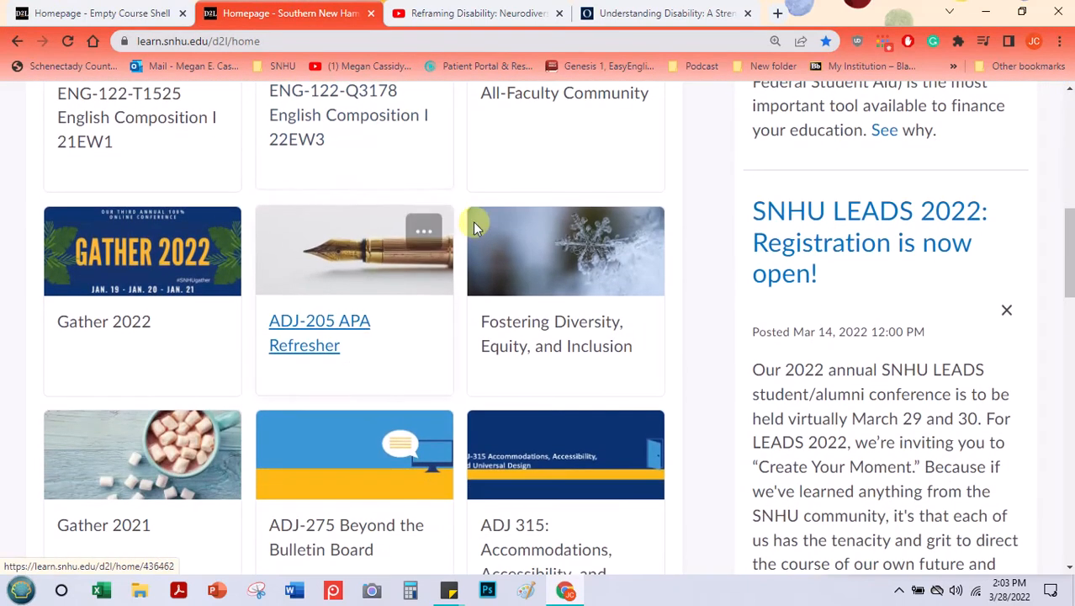
pyautogui.click(545, 337)
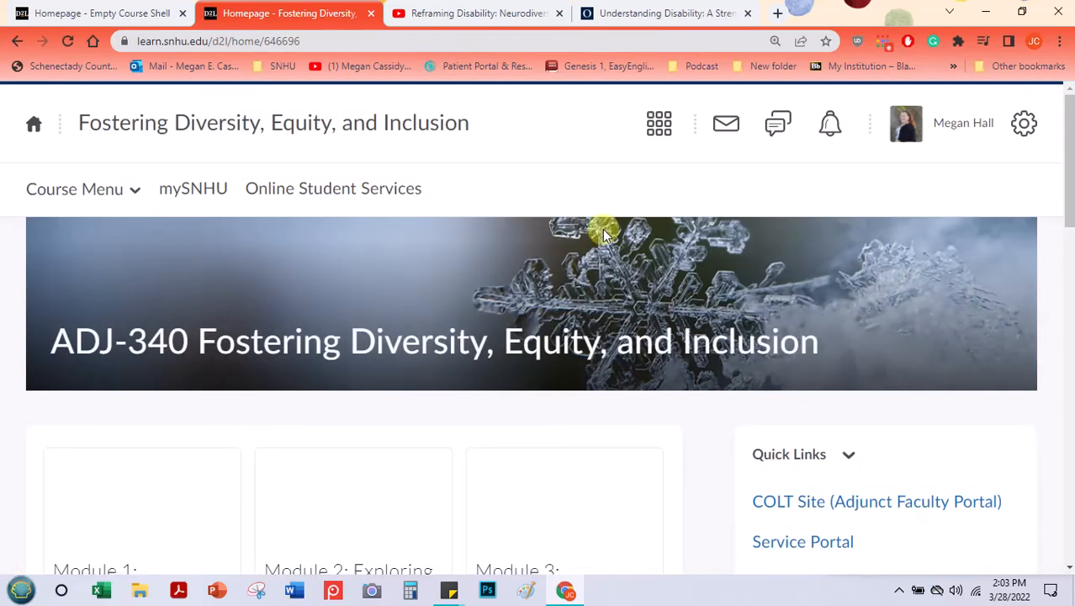
# Step: Examine how the course homepage arranges its banner, module cards, Quick Links, University Policies and Calendar widgets
pyautogui.scroll(-3, 602, 234)
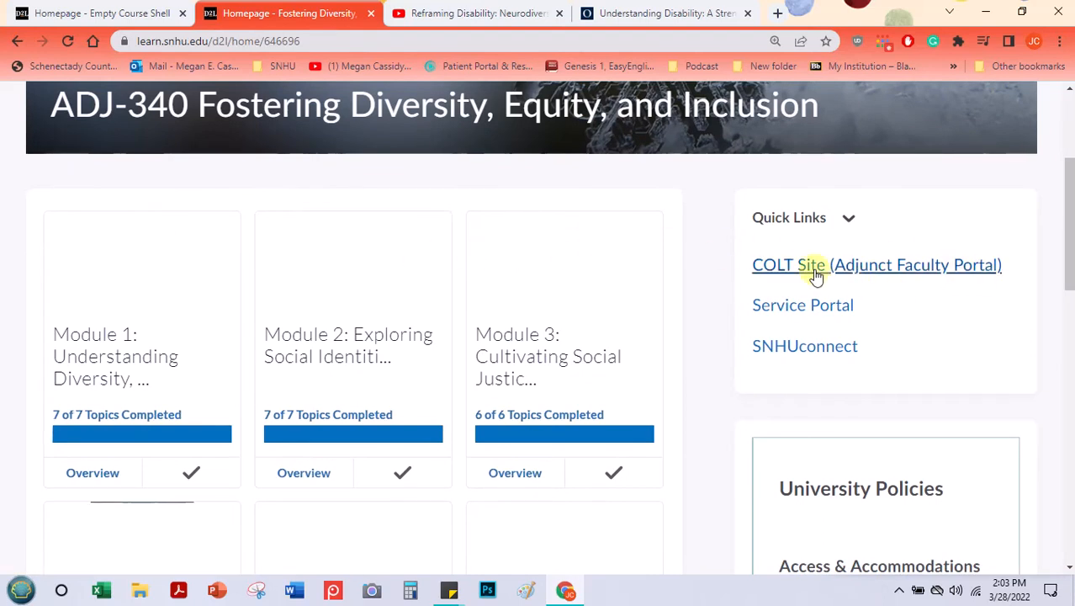
pyautogui.scroll(-4, 352, 286)
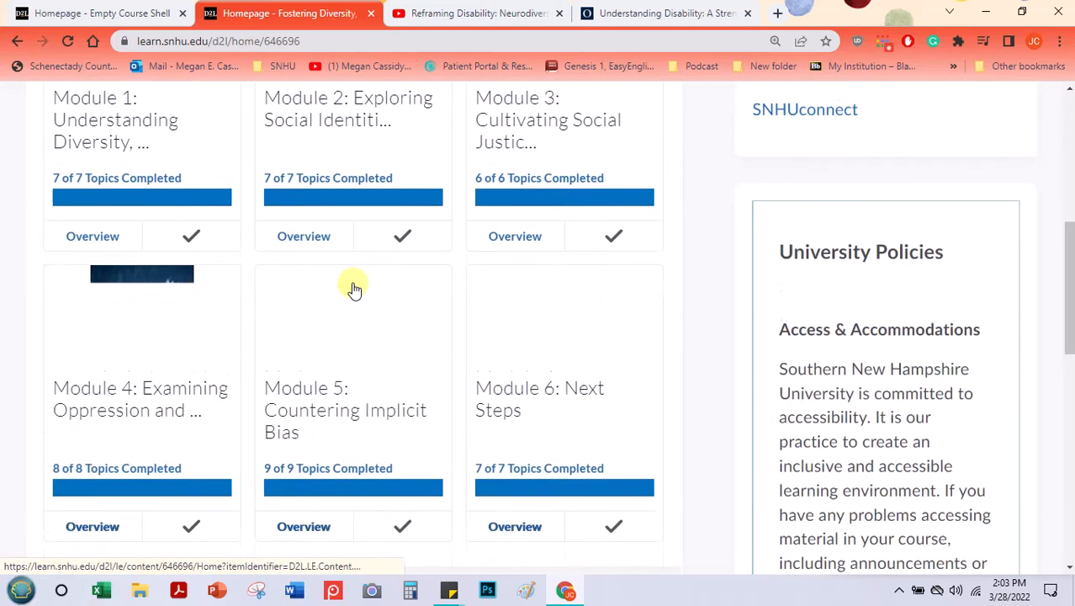
pyautogui.scroll(4, 728, 329)
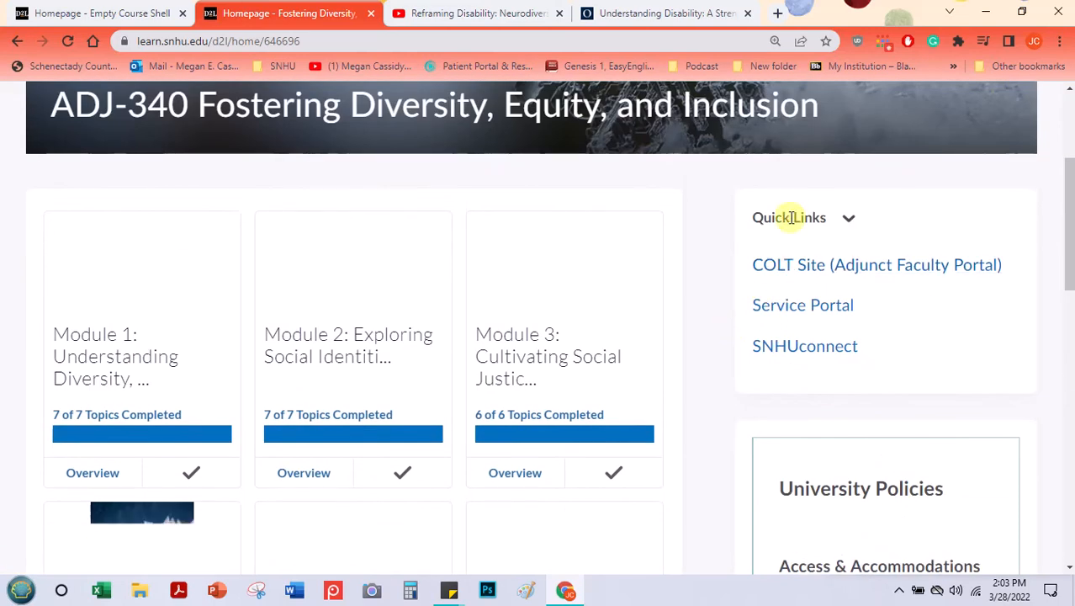
pyautogui.scroll(-5, 788, 324)
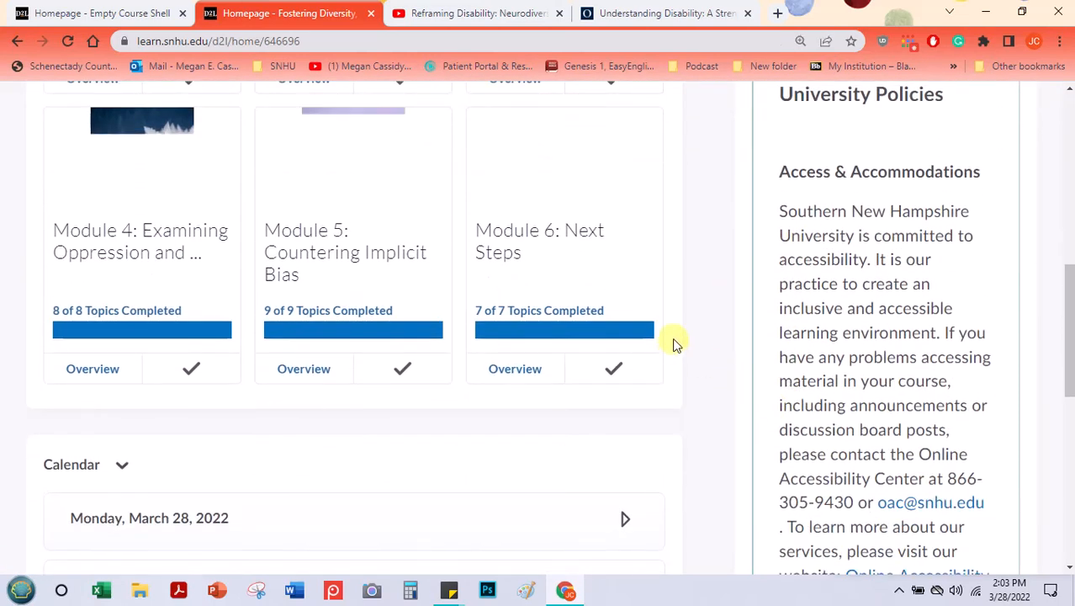
pyautogui.scroll(5, 673, 341)
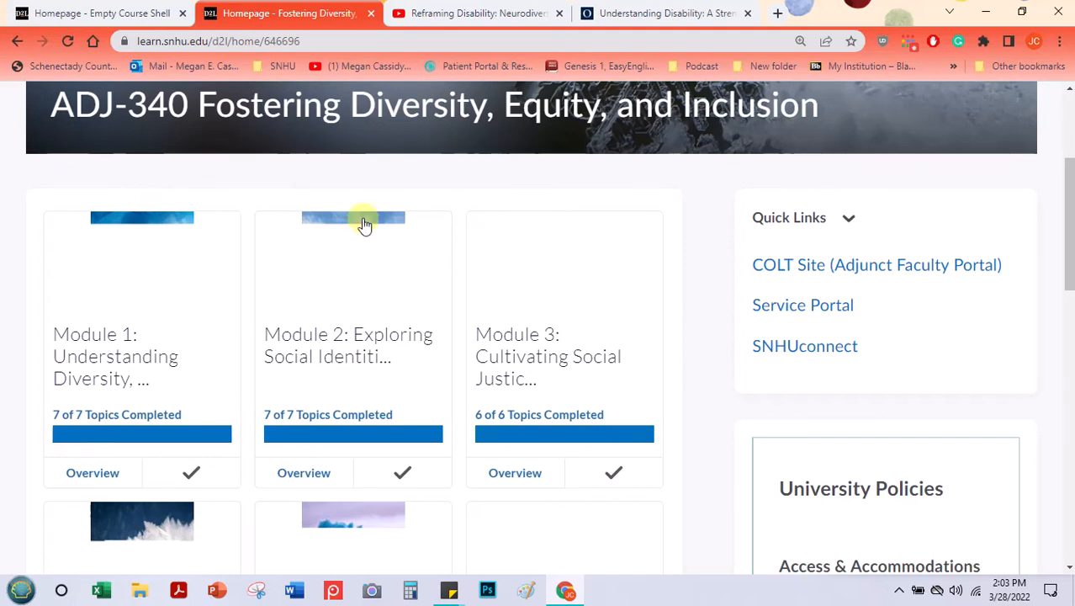
pyautogui.scroll(1, 353, 211)
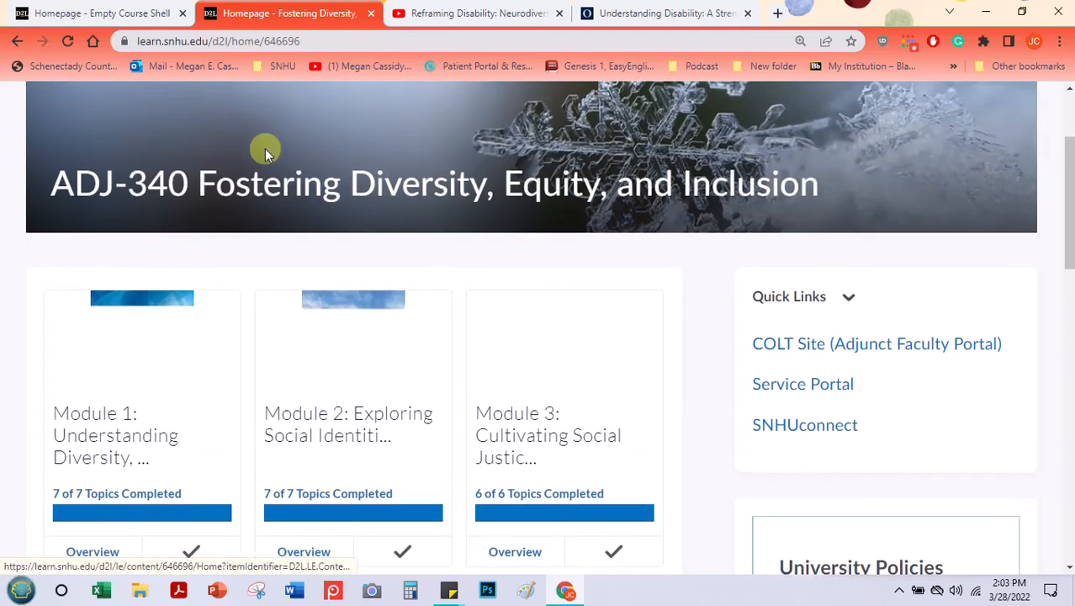
# Step: Return to the university homepage and open the ADJ 315: Accommodations, Accessibility, and Universal Design course
pyautogui.click(13, 46)
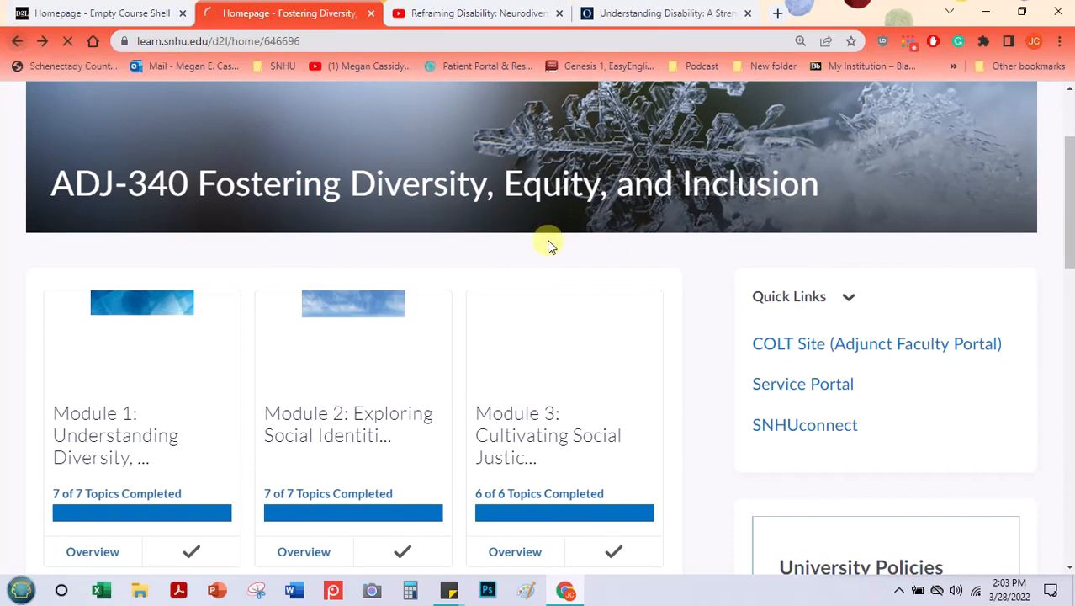
pyautogui.scroll(-1, 590, 266)
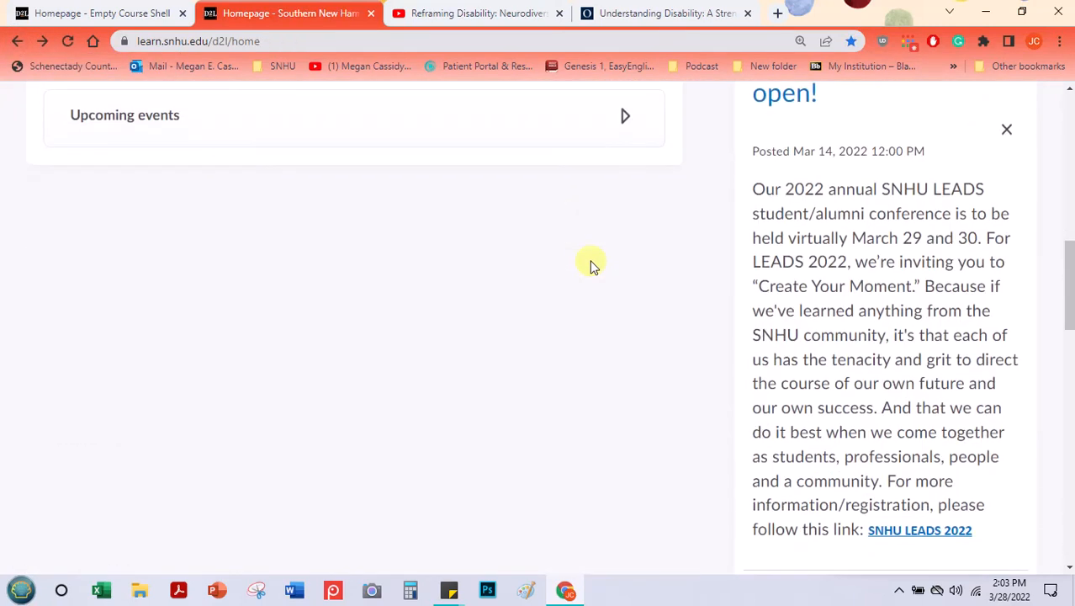
pyautogui.scroll(-5, 513, 295)
pyautogui.scroll(10, 508, 257)
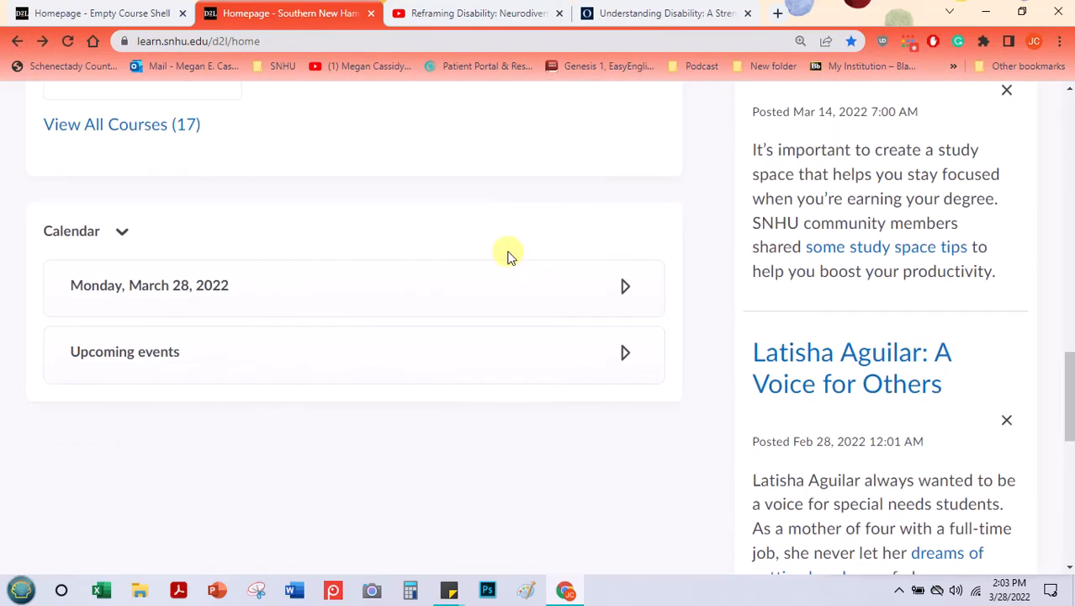
pyautogui.scroll(2, 508, 257)
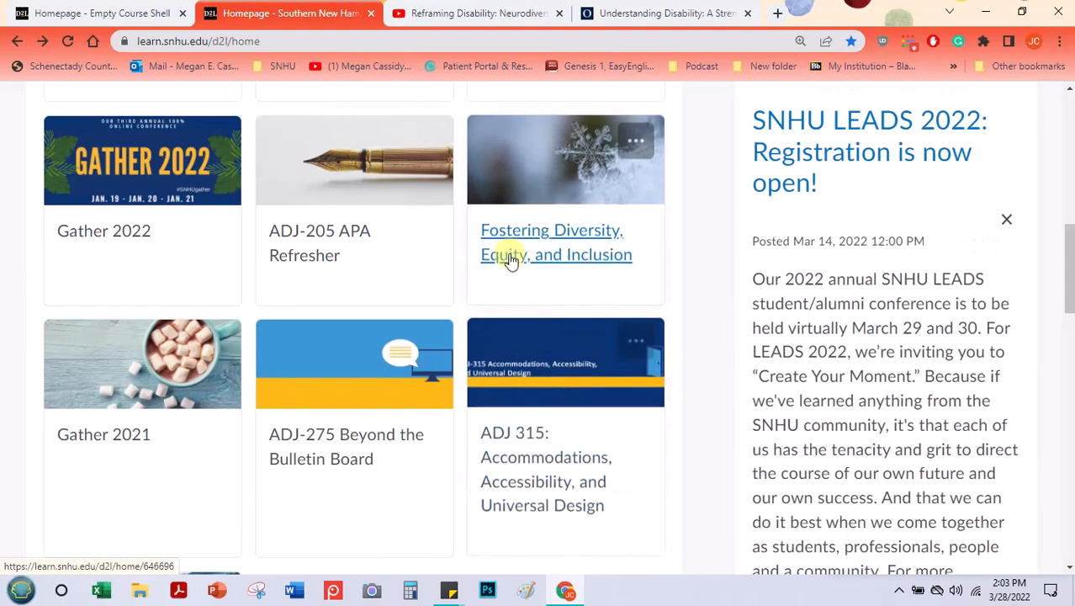
pyautogui.click(543, 439)
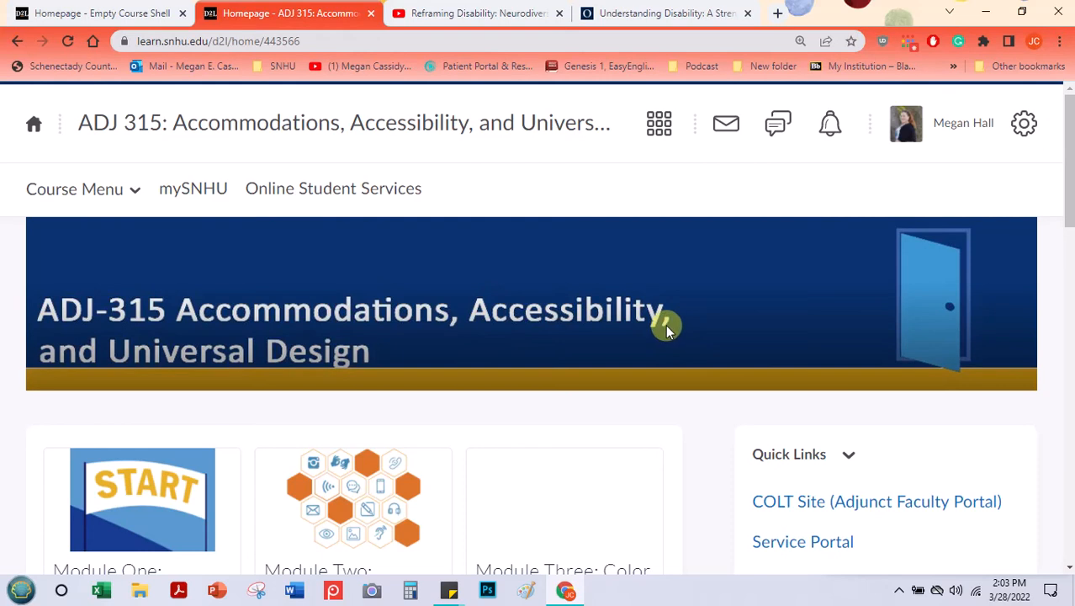
# Step: Examine the ADJ 315 homepage's layout of banner, module cards, Quick Links, University Policies and Calendar widgets
pyautogui.scroll(-2, 594, 313)
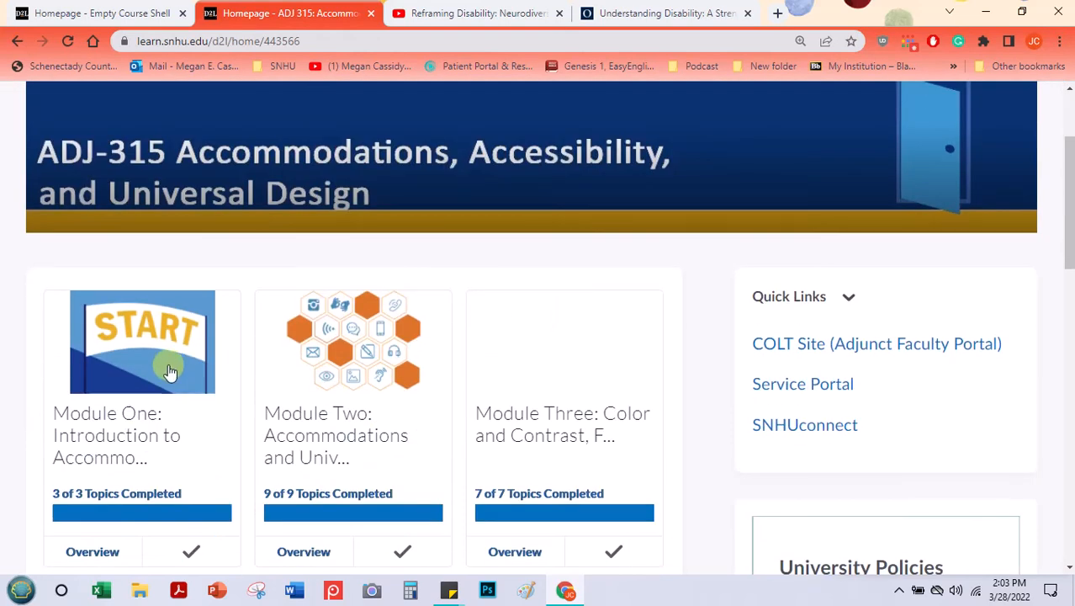
pyautogui.scroll(-1, 476, 353)
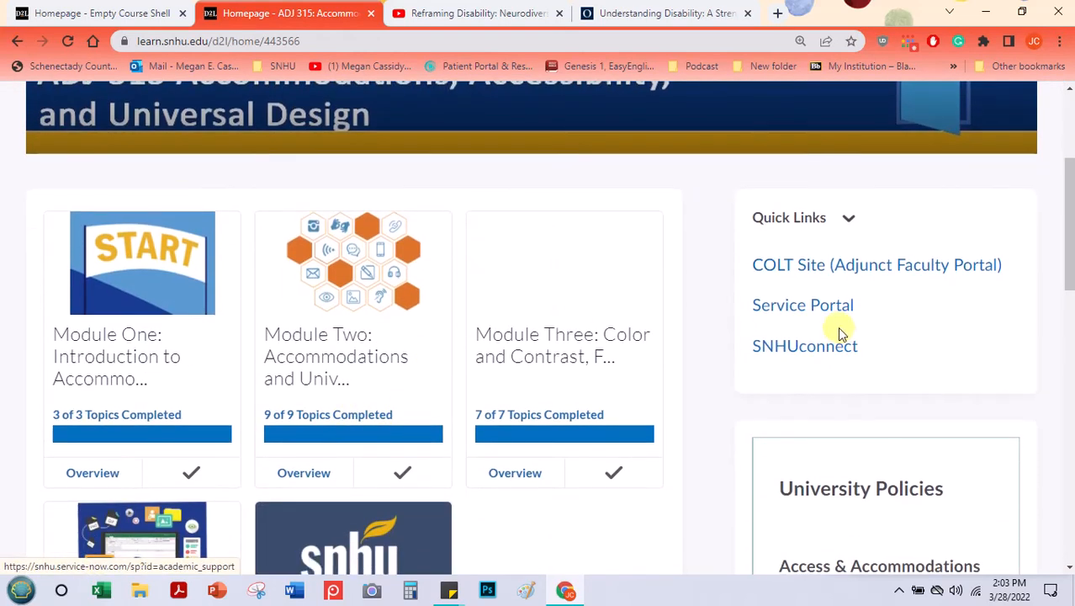
pyautogui.scroll(-3, 838, 327)
pyautogui.scroll(3, 707, 370)
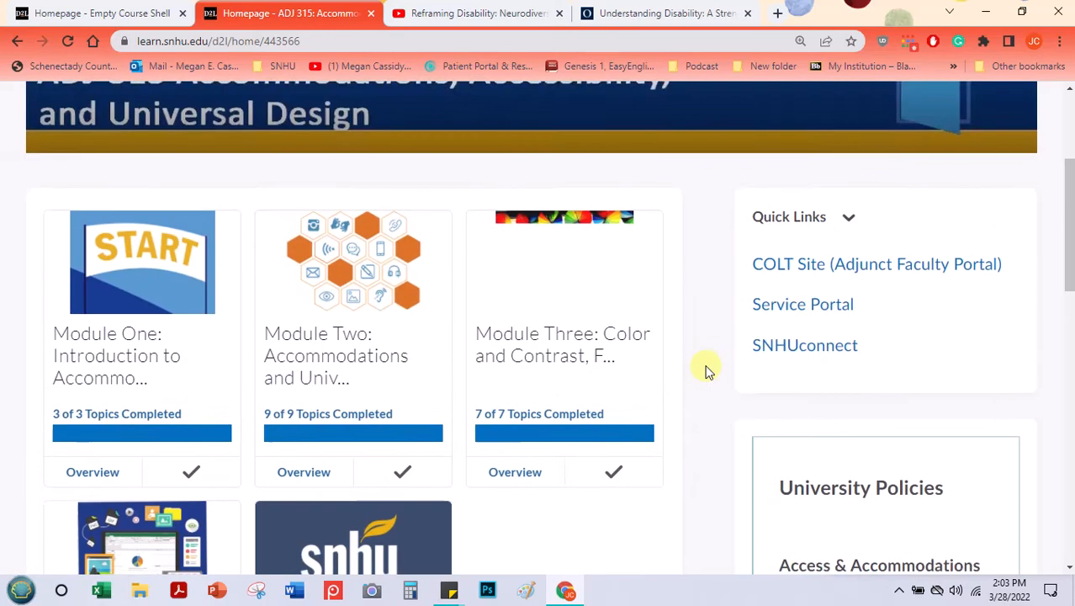
pyautogui.scroll(-7, 707, 370)
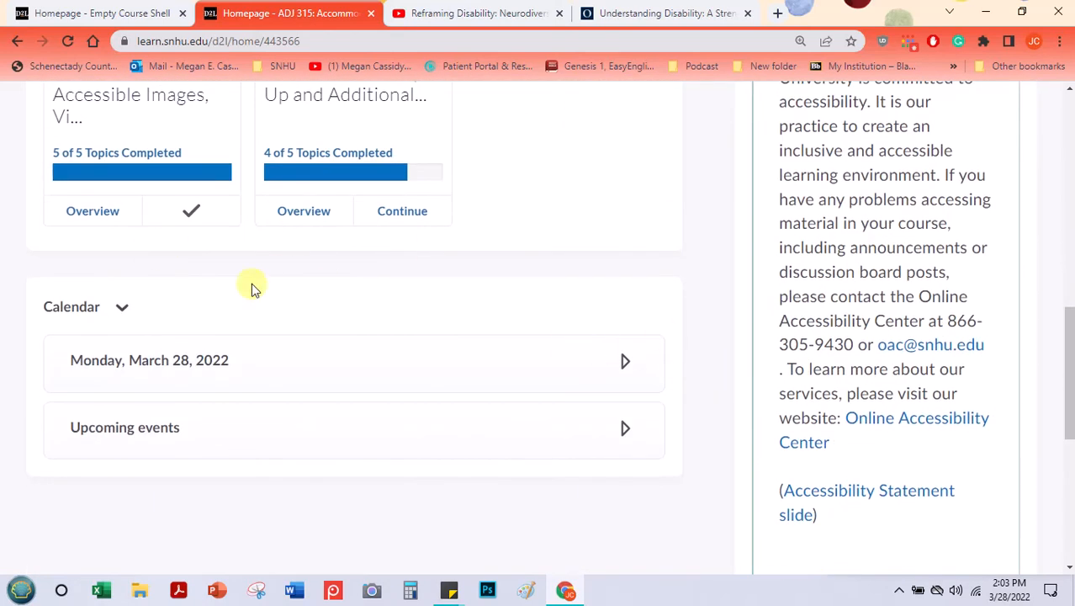
pyautogui.scroll(4, 692, 249)
pyautogui.scroll(5, 692, 249)
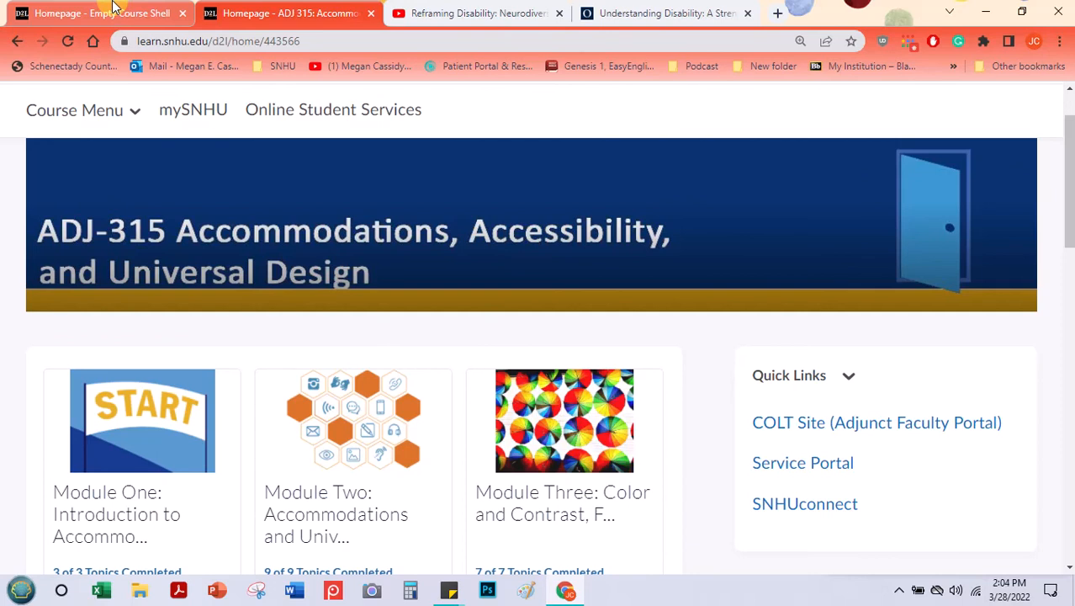
# Step: Return to the Empty Course Shell homepage, view the course banner's image and text customization options, and close them
pyautogui.click(113, 8)
pyautogui.scroll(4, 360, 271)
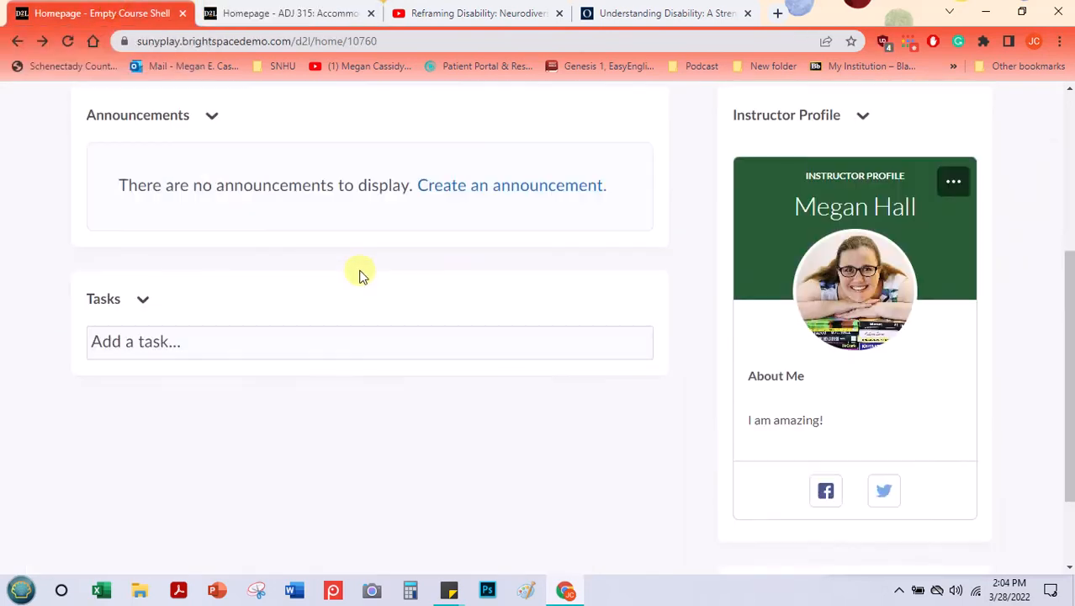
pyautogui.scroll(3, 360, 272)
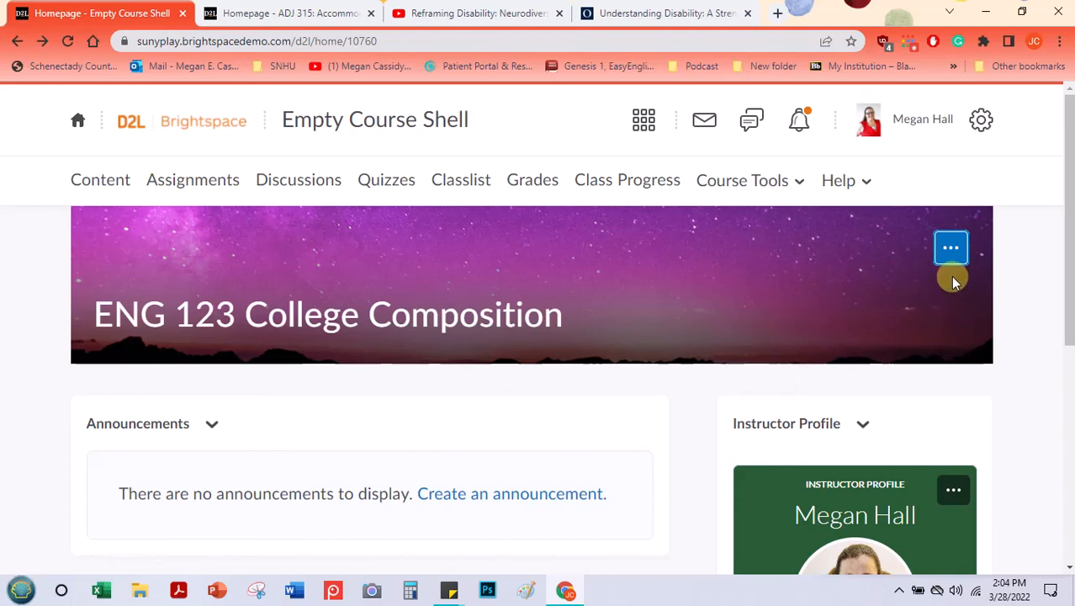
pyautogui.click(942, 249)
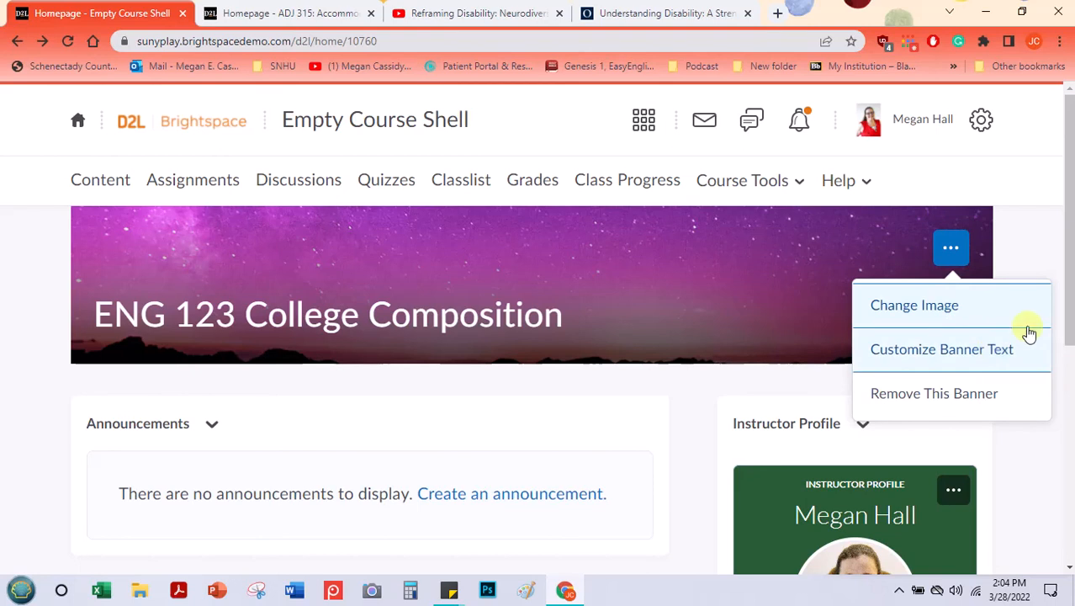
pyautogui.click(1041, 236)
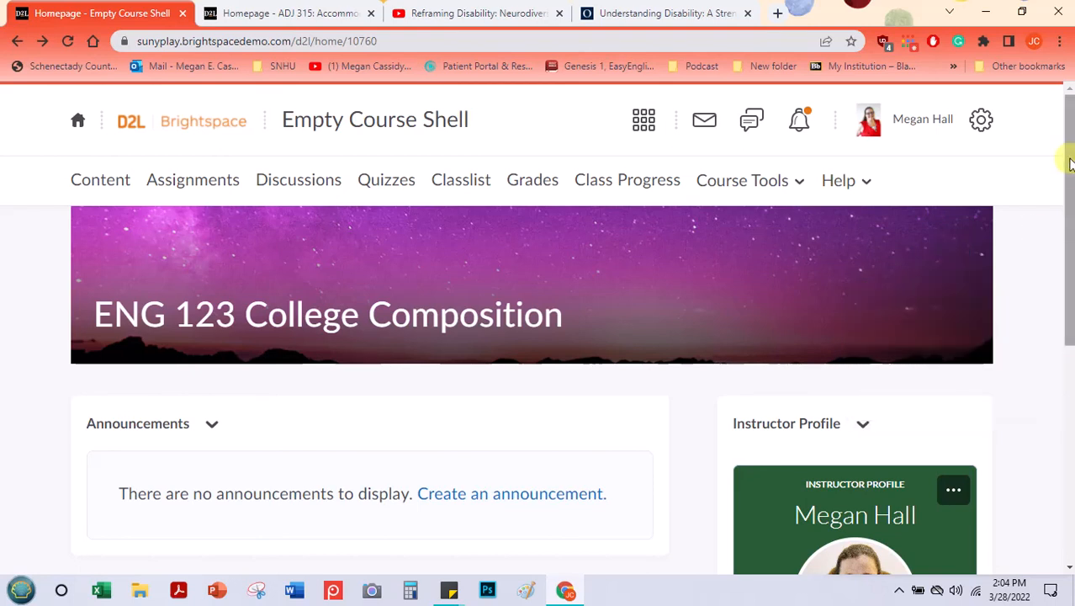
# Step: Review the Empty Course Shell homepage from its banner down through the Announcements, Tasks and Instructor Profile widgets
pyautogui.moveTo(1069, 163); pyautogui.dragTo(1069, 222)
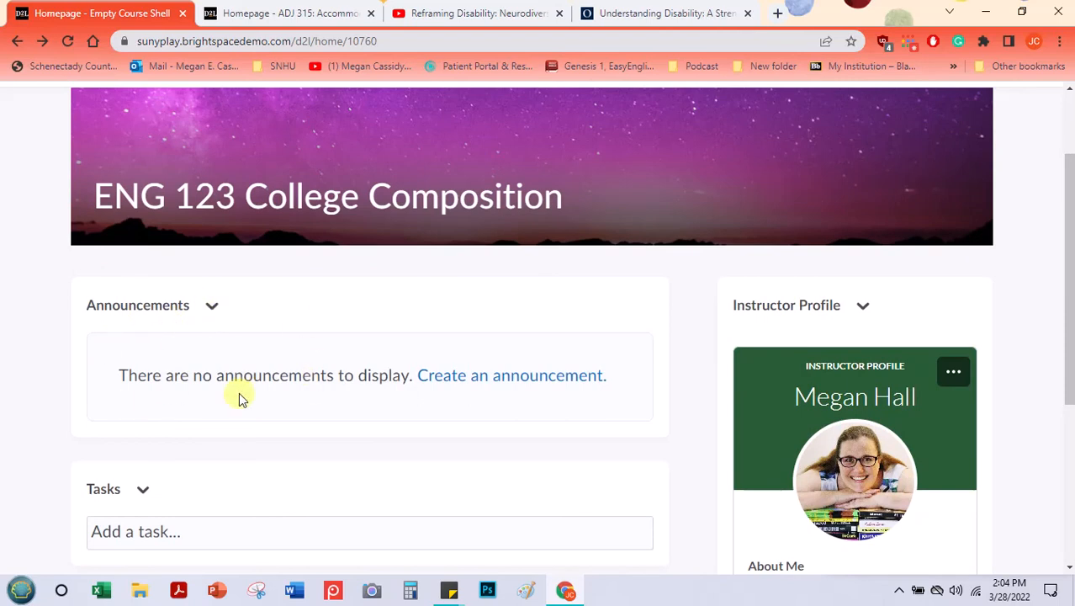
pyautogui.scroll(2, 239, 393)
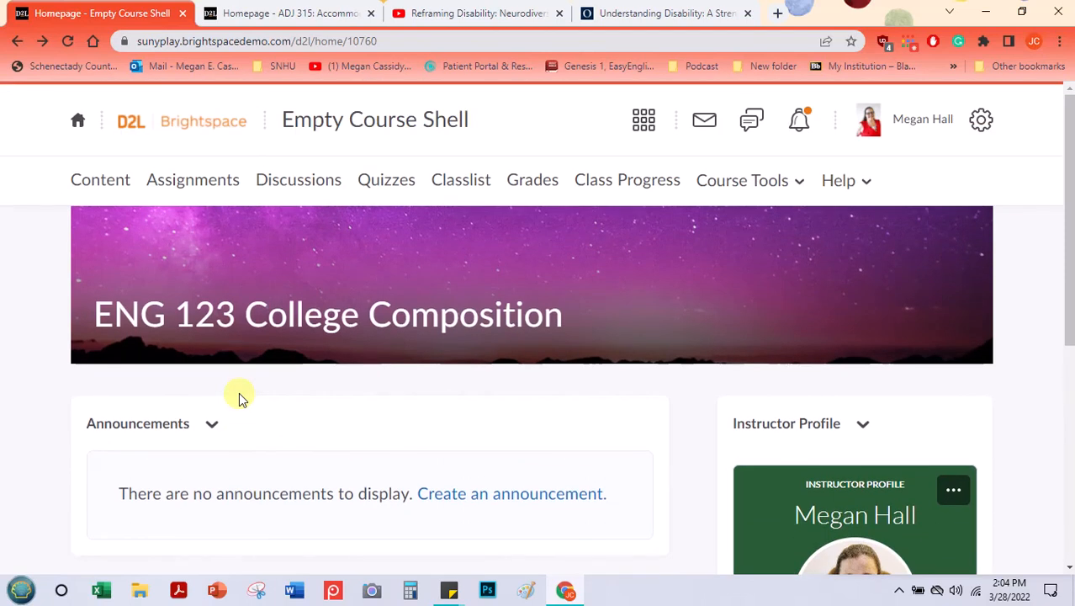
pyautogui.scroll(-1, 526, 395)
pyautogui.scroll(-3, 525, 395)
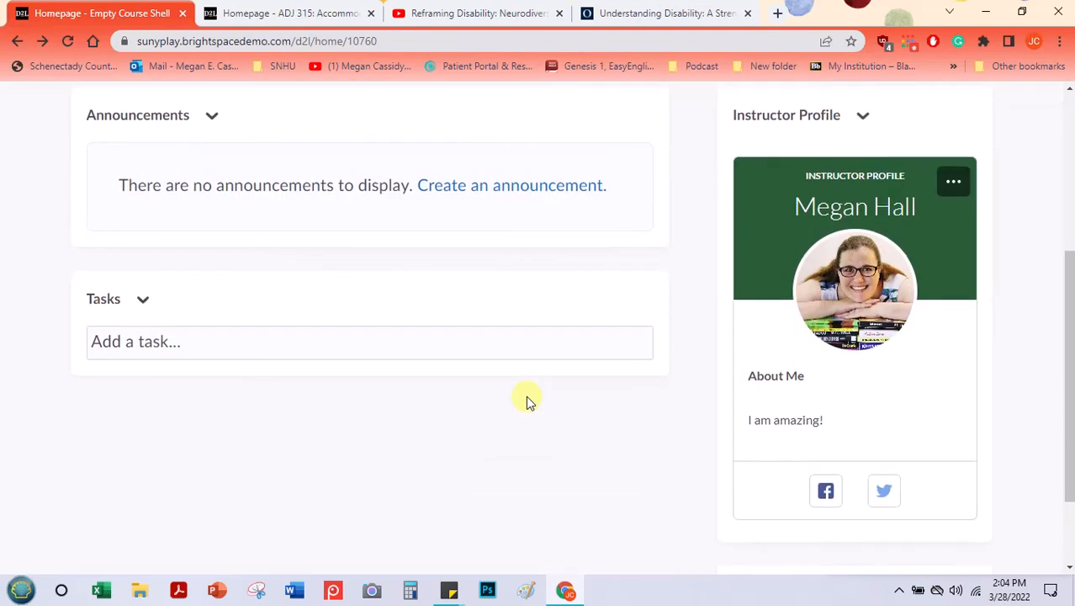